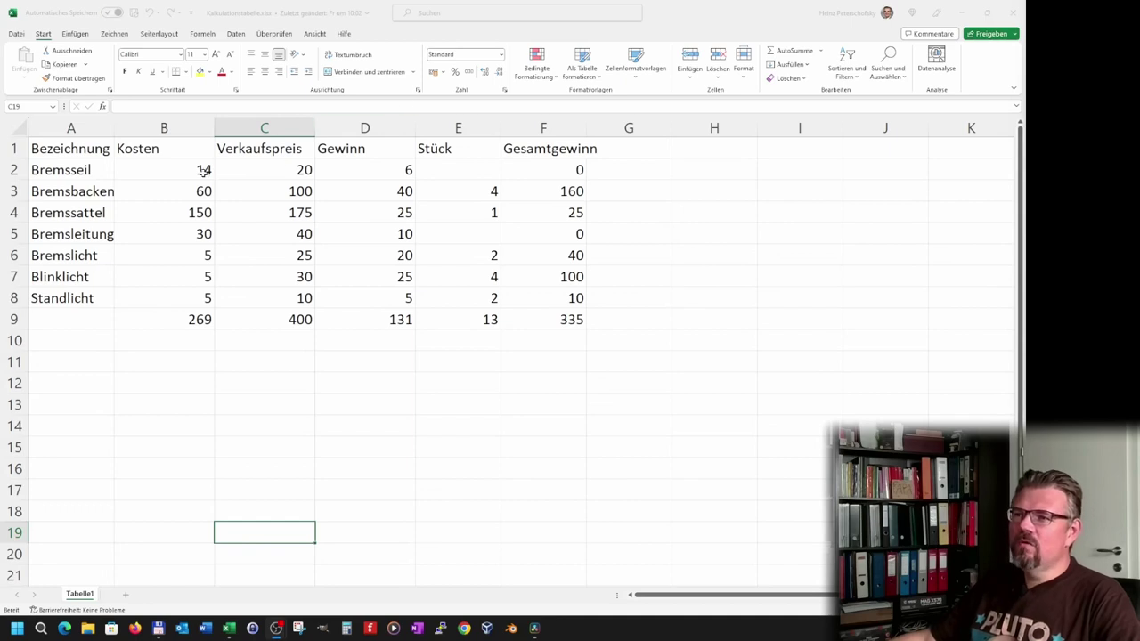
# Select various table cells, including B2:F8 and the totals B9:D9, while explaining the layout
pyautogui.moveTo(204, 171); pyautogui.dragTo(550, 298)
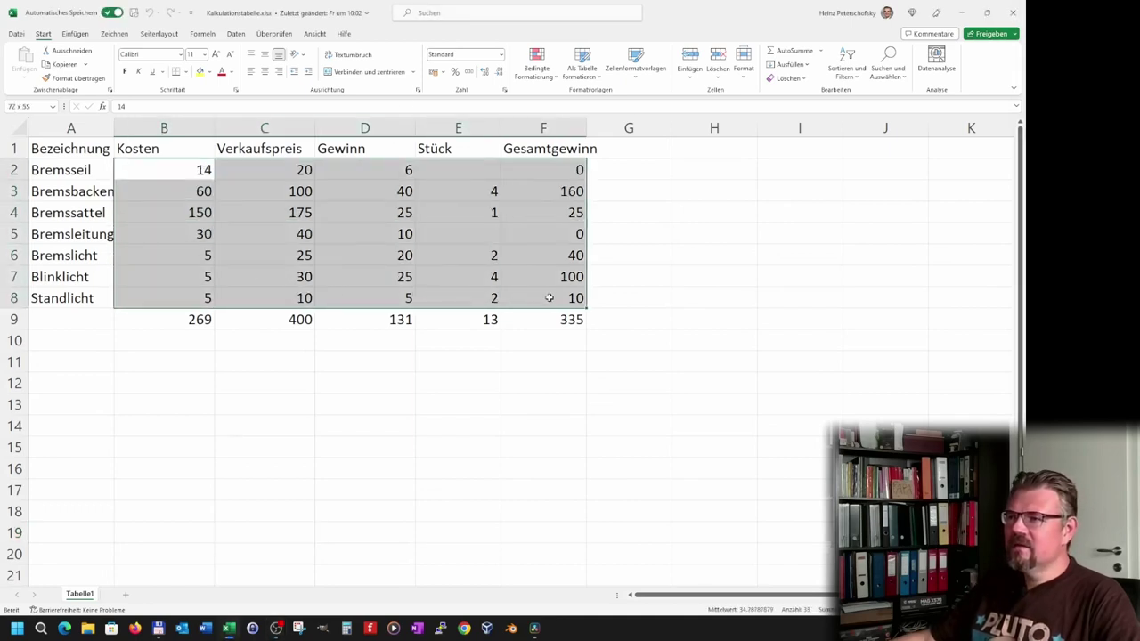
pyautogui.moveTo(197, 319); pyautogui.dragTo(365, 319)
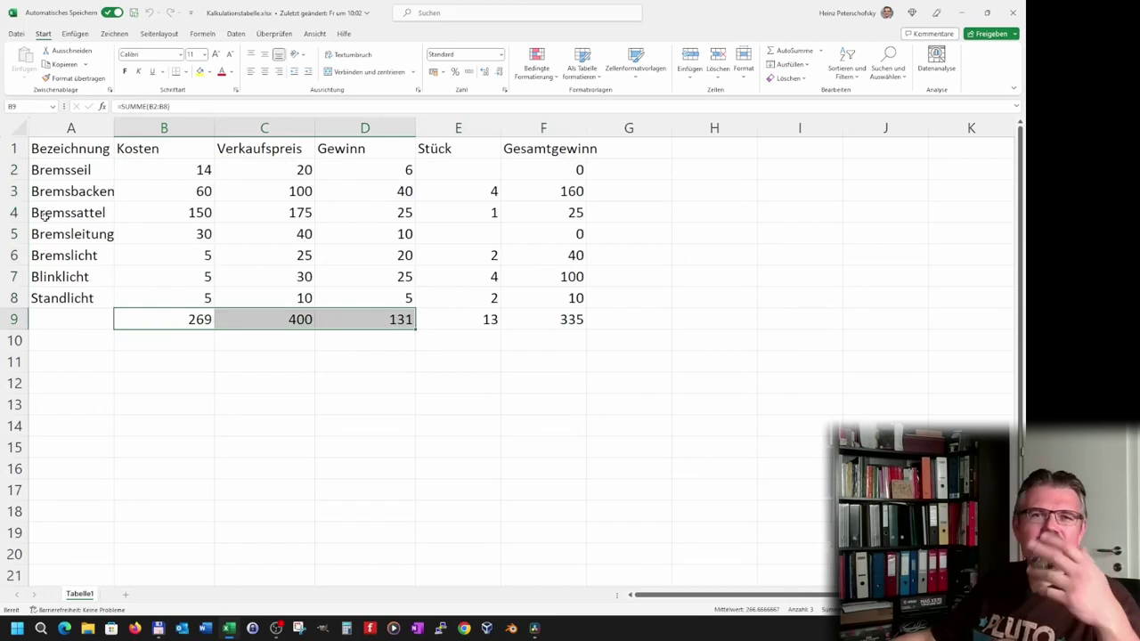
pyautogui.click(159, 216)
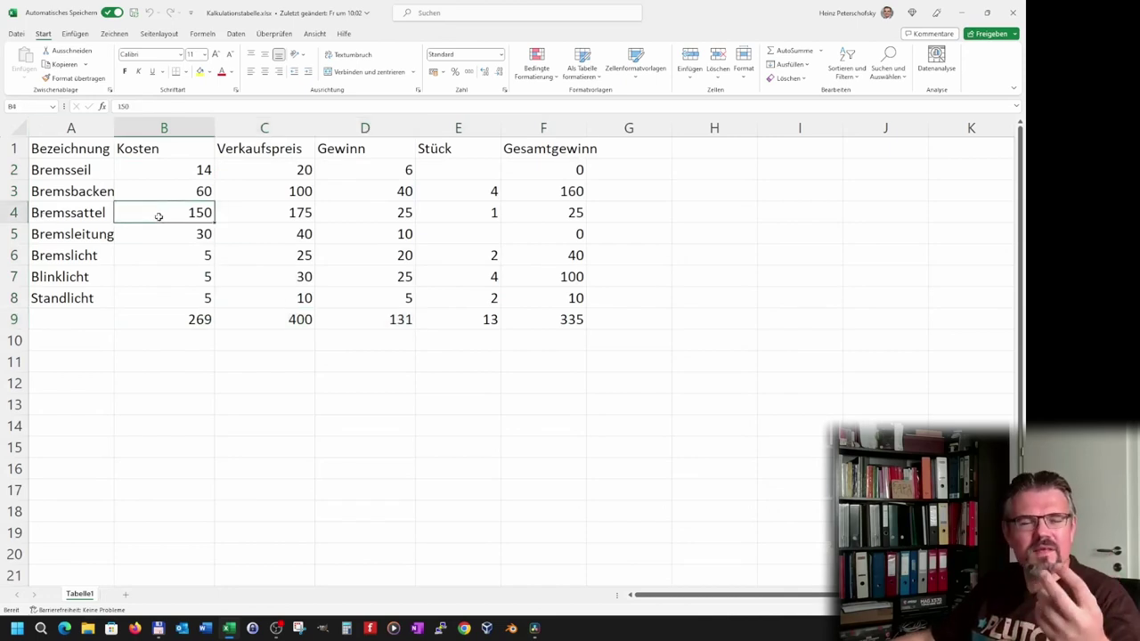
pyautogui.click(181, 173)
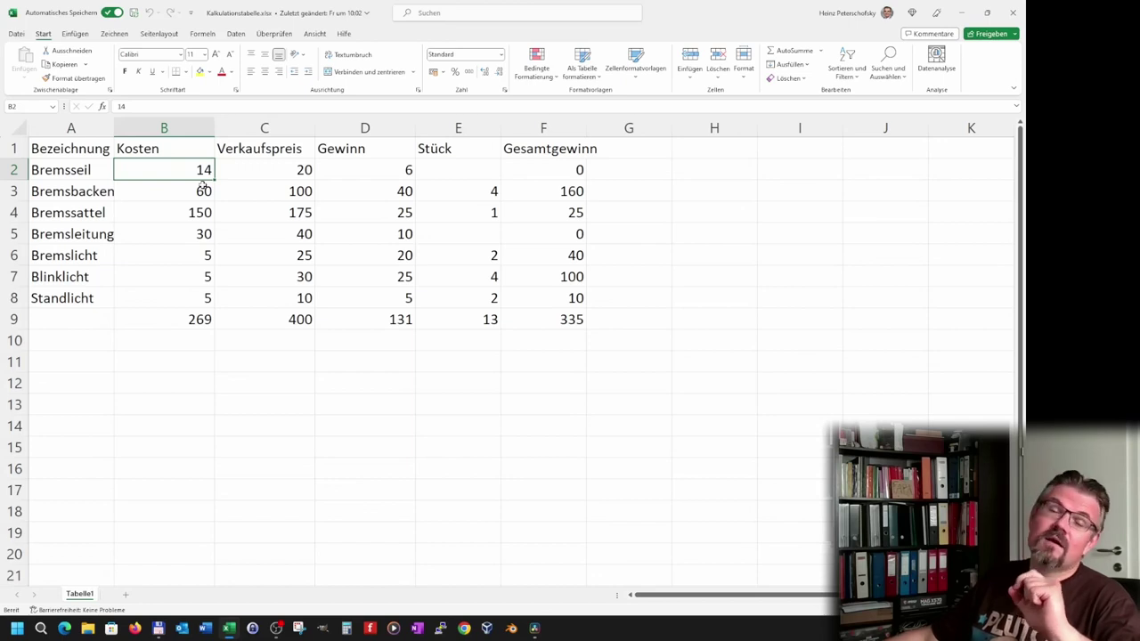
pyautogui.click(78, 151)
pyautogui.click(169, 190)
pyautogui.click(267, 233)
pyautogui.click(464, 255)
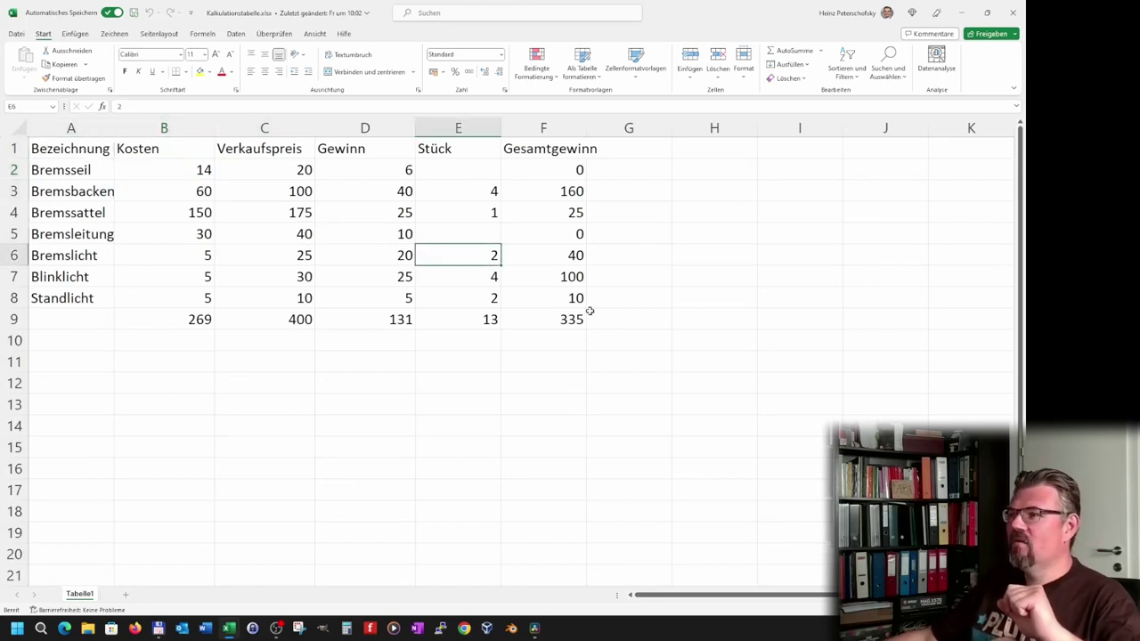
pyautogui.click(590, 311)
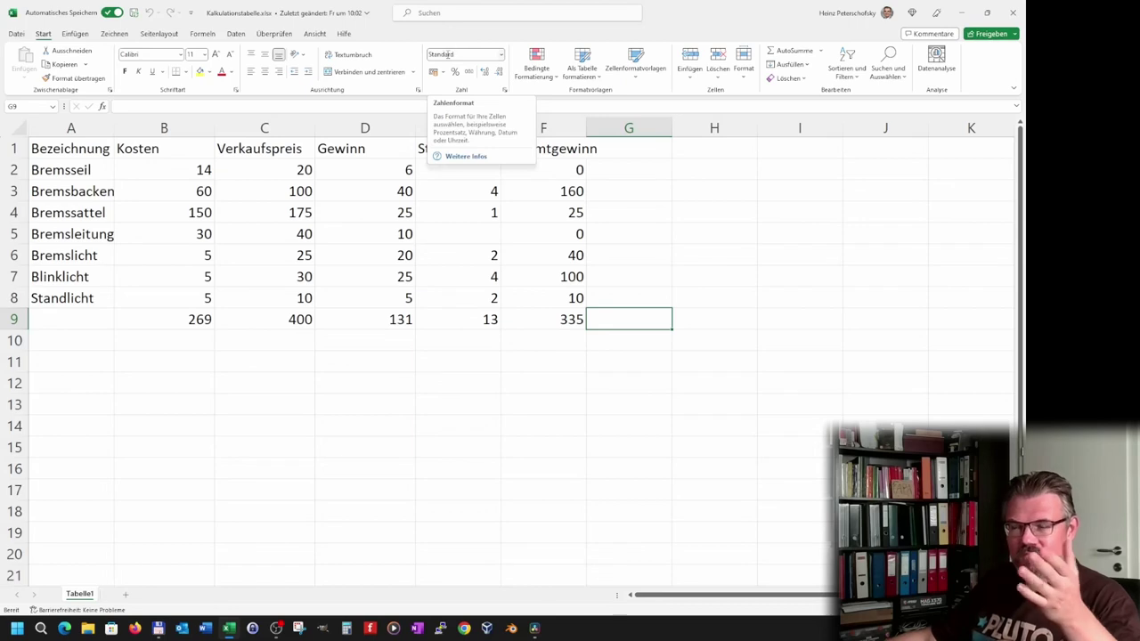
pyautogui.click(102, 192)
# Format the Bremsseil cost in B2 as Währung, then as Buchhaltung, reading 14.00 €
pyautogui.click(190, 173)
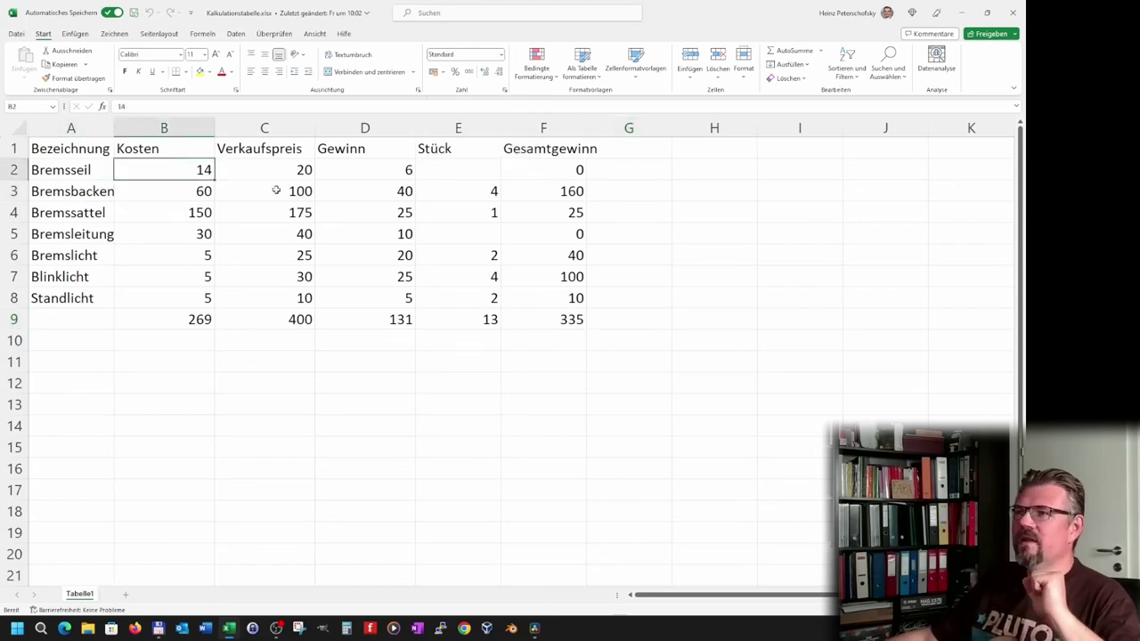
pyautogui.click(502, 55)
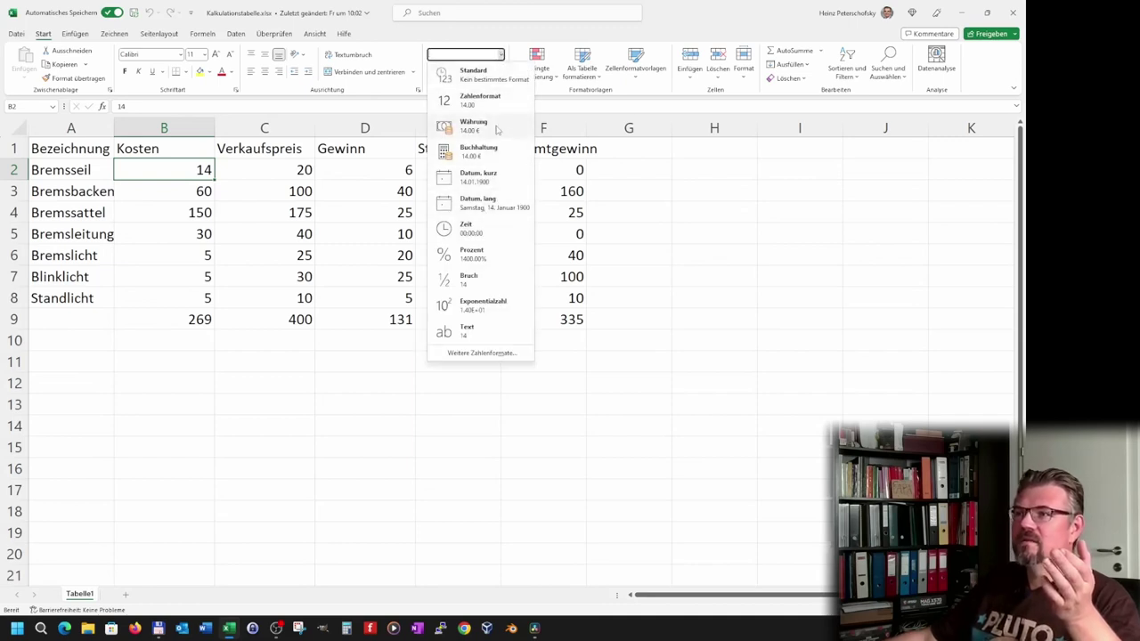
pyautogui.click(499, 130)
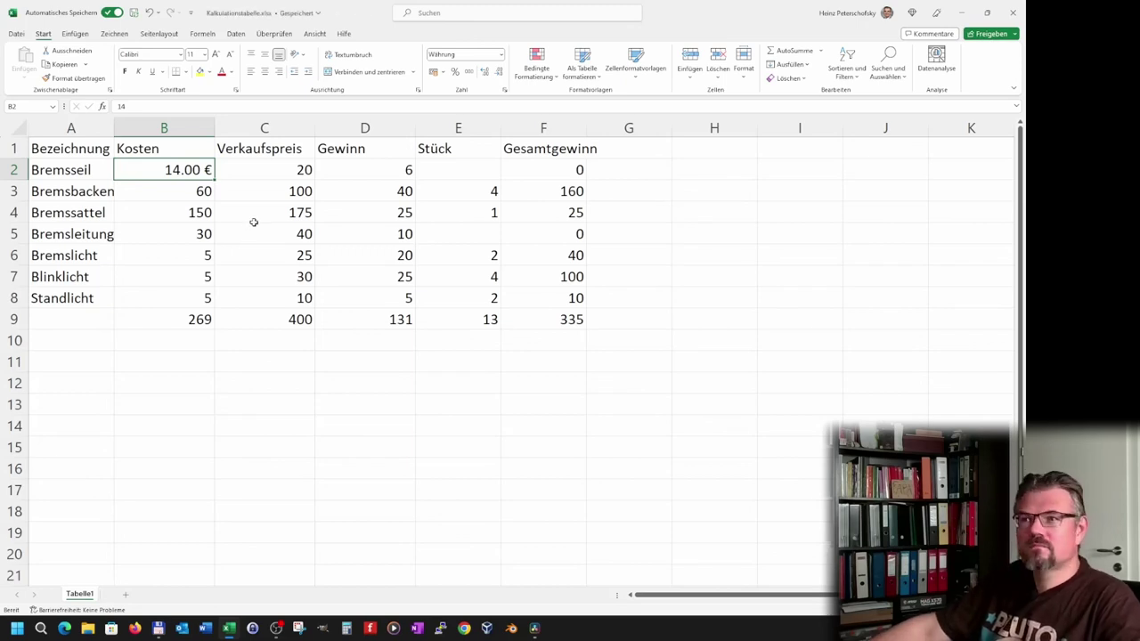
pyautogui.click(198, 212)
pyautogui.press('Up')
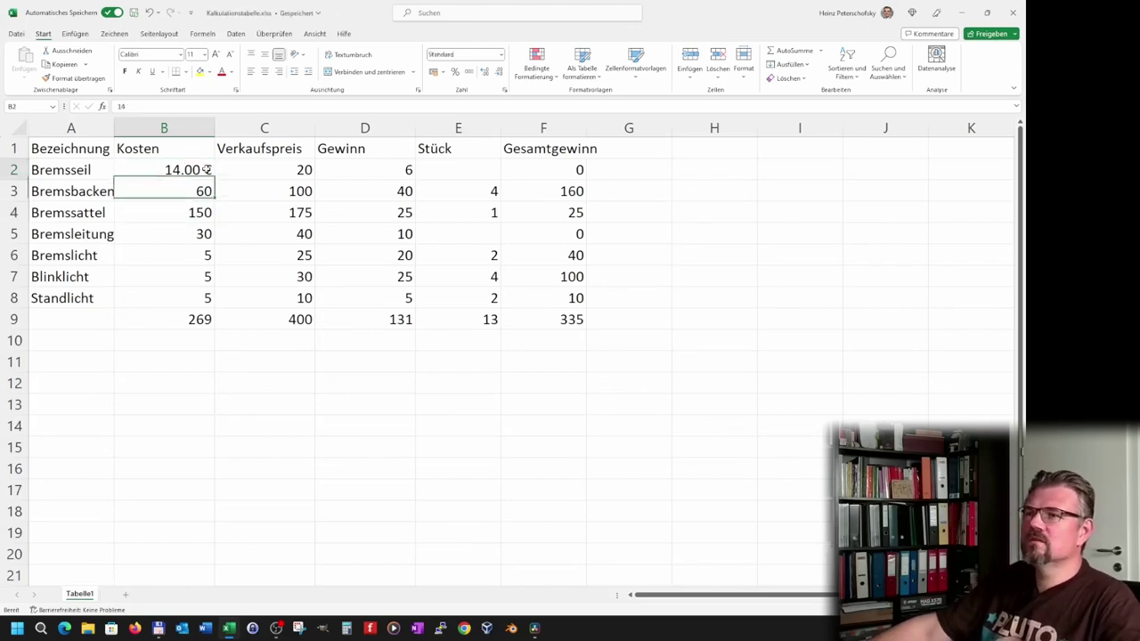
pyautogui.press('Up')
pyautogui.click(499, 54)
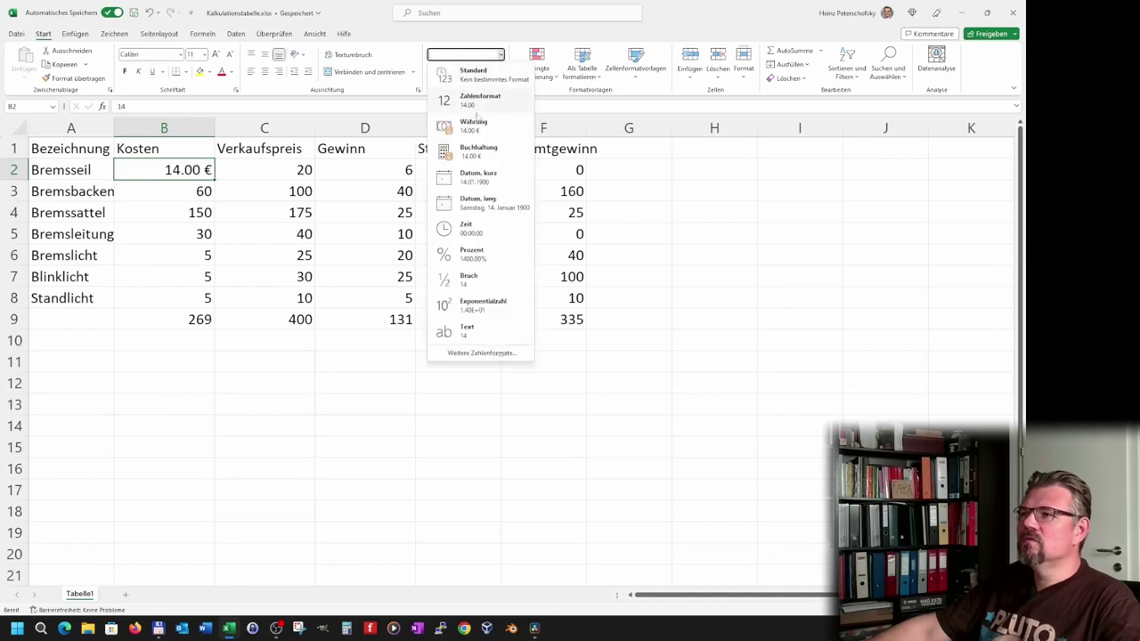
pyautogui.click(478, 152)
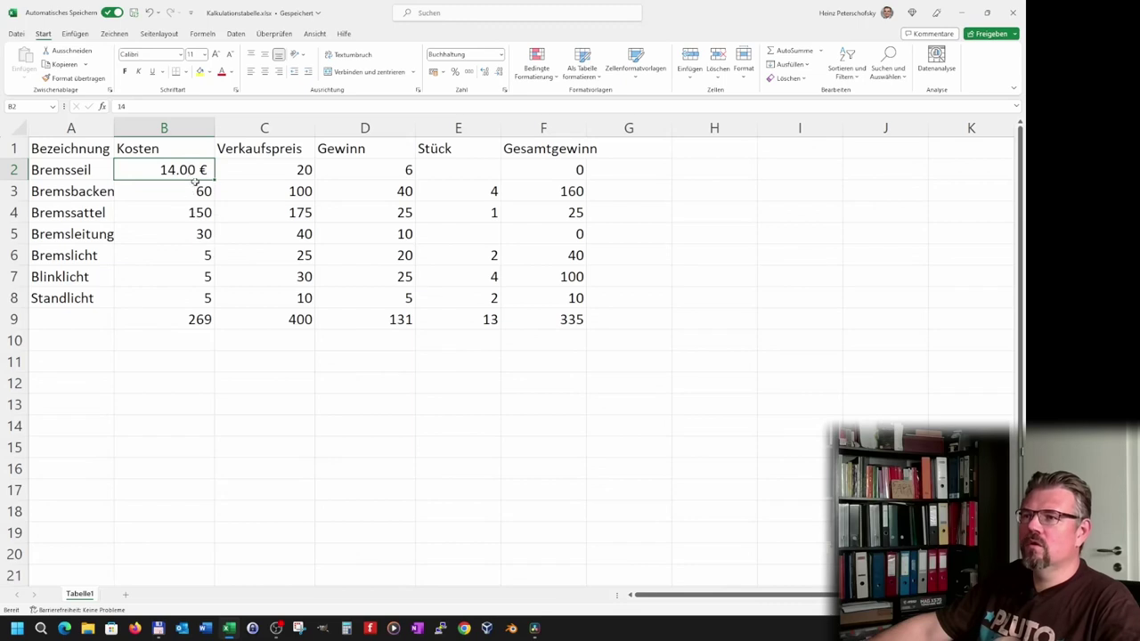
# Apply the Buchhaltung euro format to B2:D8, the totals B9:D9 and Gesamtgewinn F2:F9
pyautogui.moveTo(187, 163); pyautogui.dragTo(364, 297)
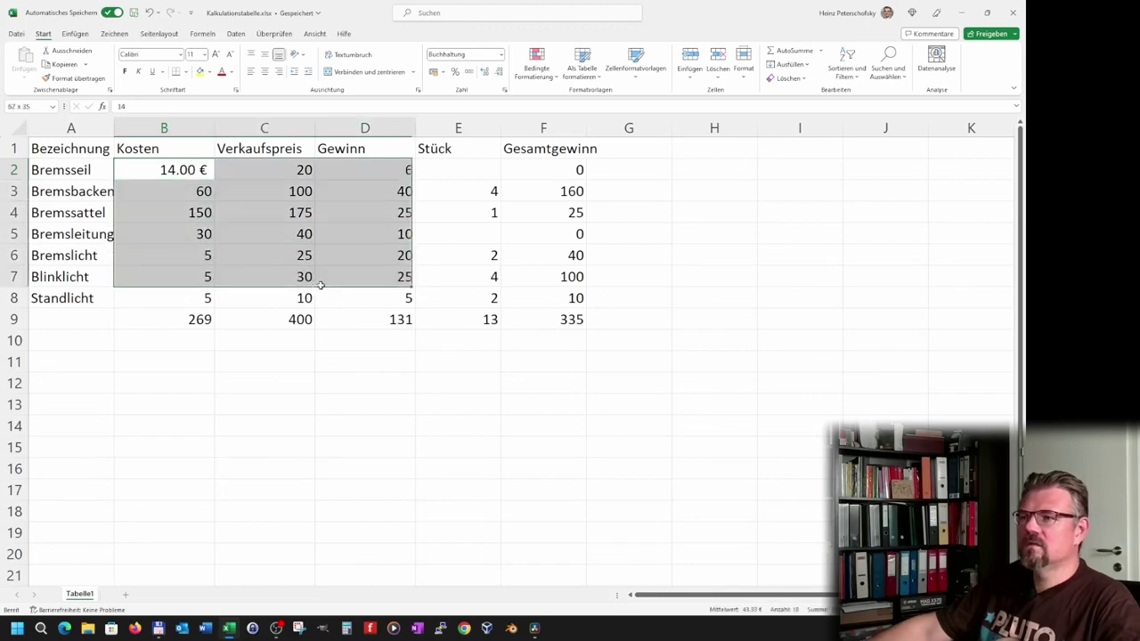
pyautogui.click(501, 55)
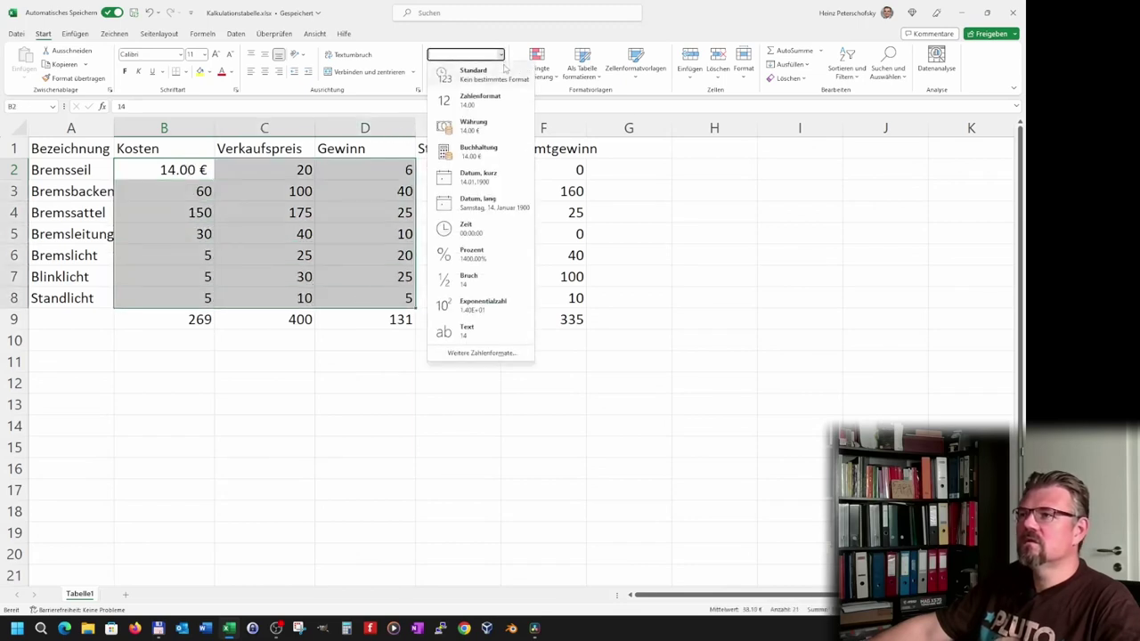
pyautogui.click(468, 147)
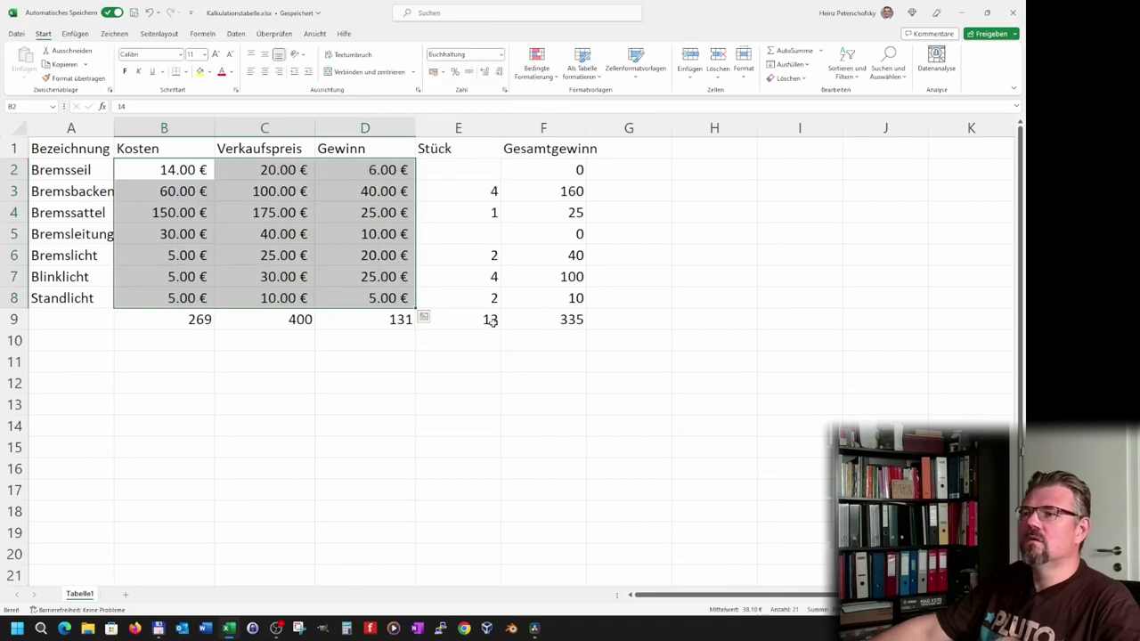
pyautogui.click(175, 303)
pyautogui.moveTo(170, 319); pyautogui.dragTo(361, 326)
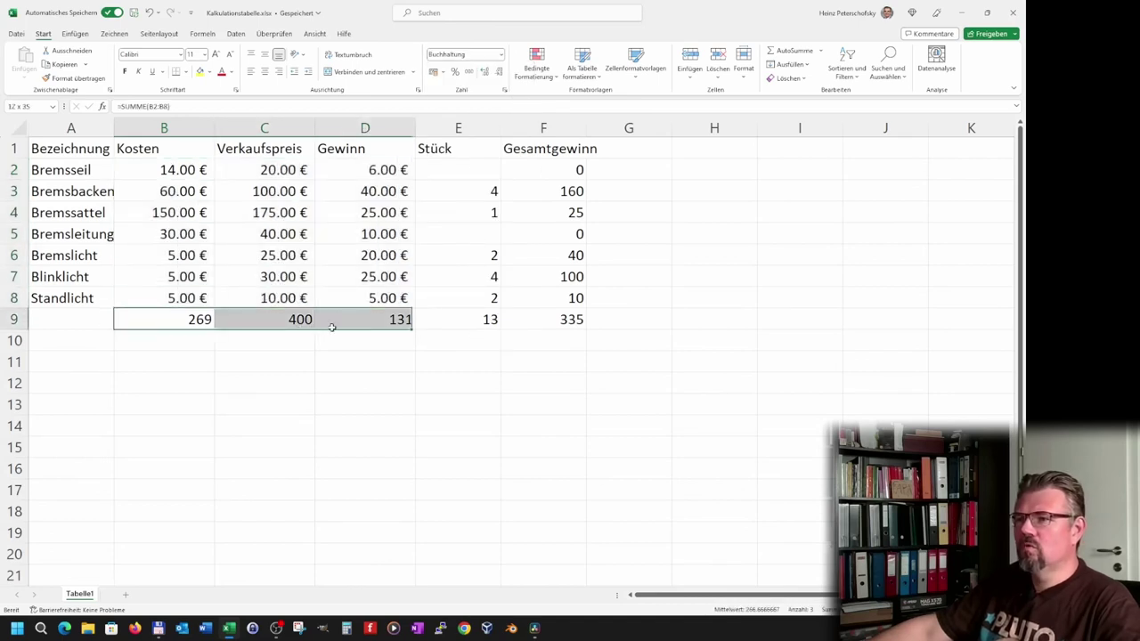
pyautogui.click(501, 54)
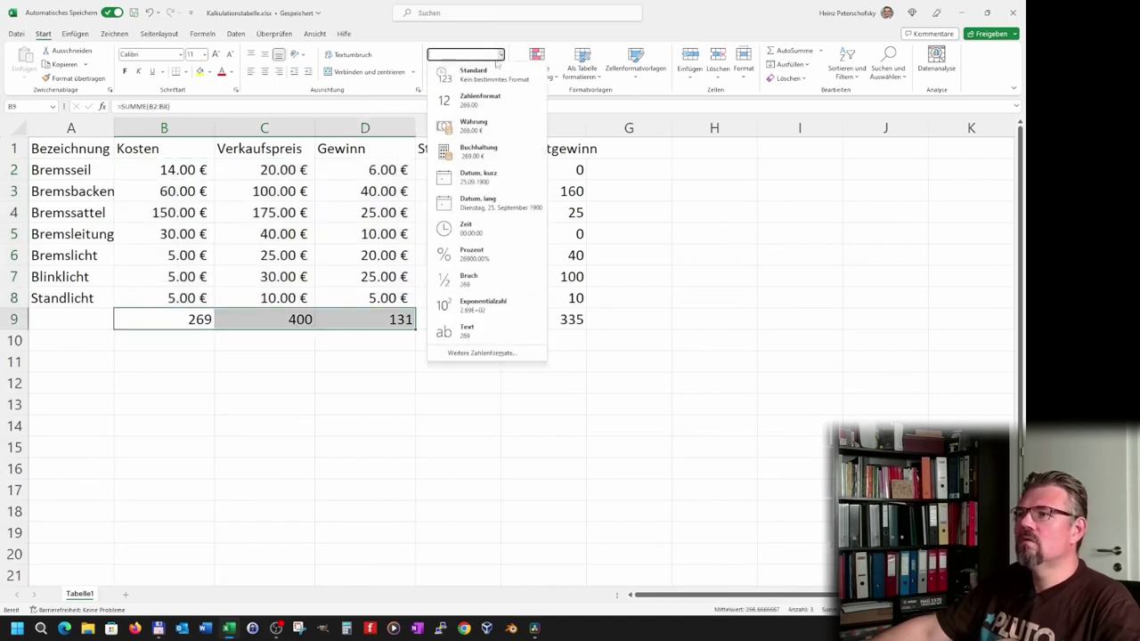
pyautogui.click(468, 149)
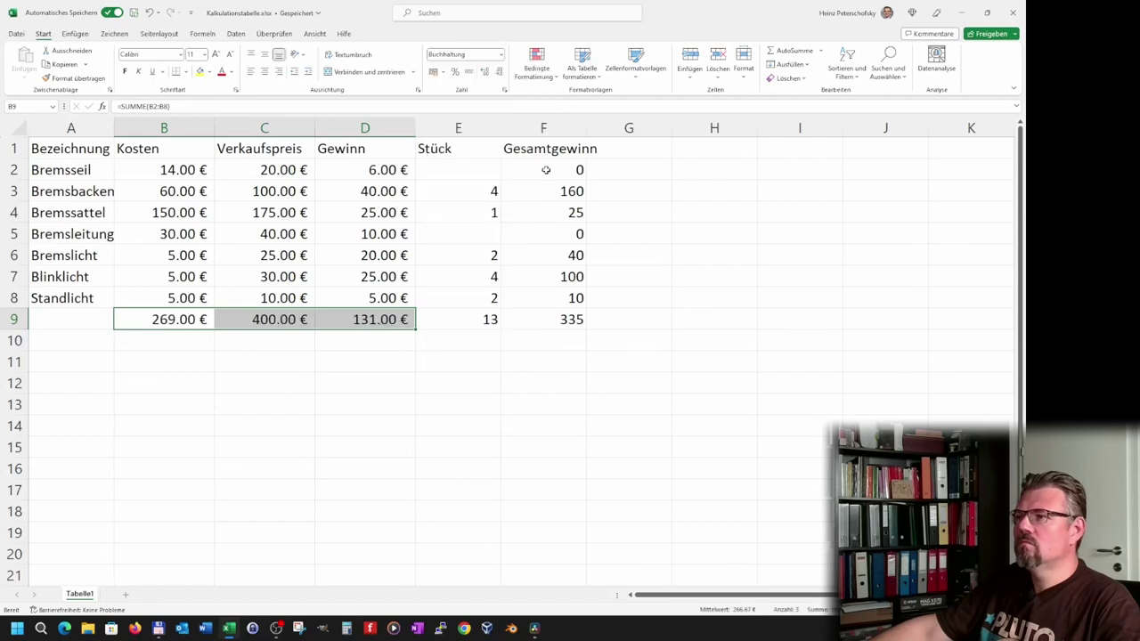
pyautogui.moveTo(546, 169); pyautogui.dragTo(531, 317)
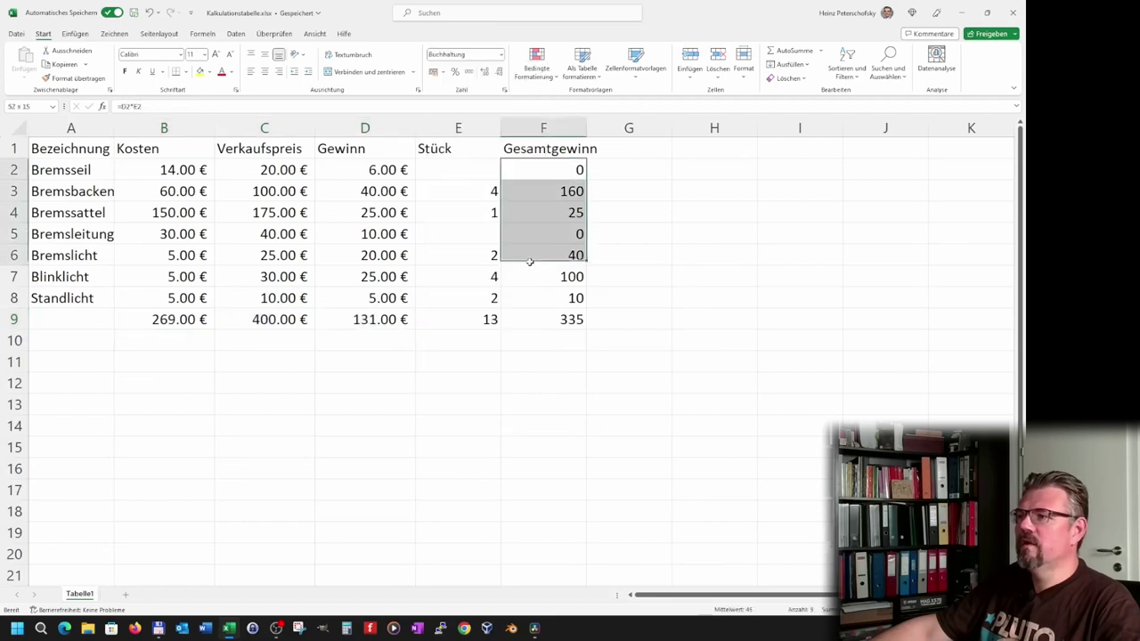
pyautogui.click(500, 55)
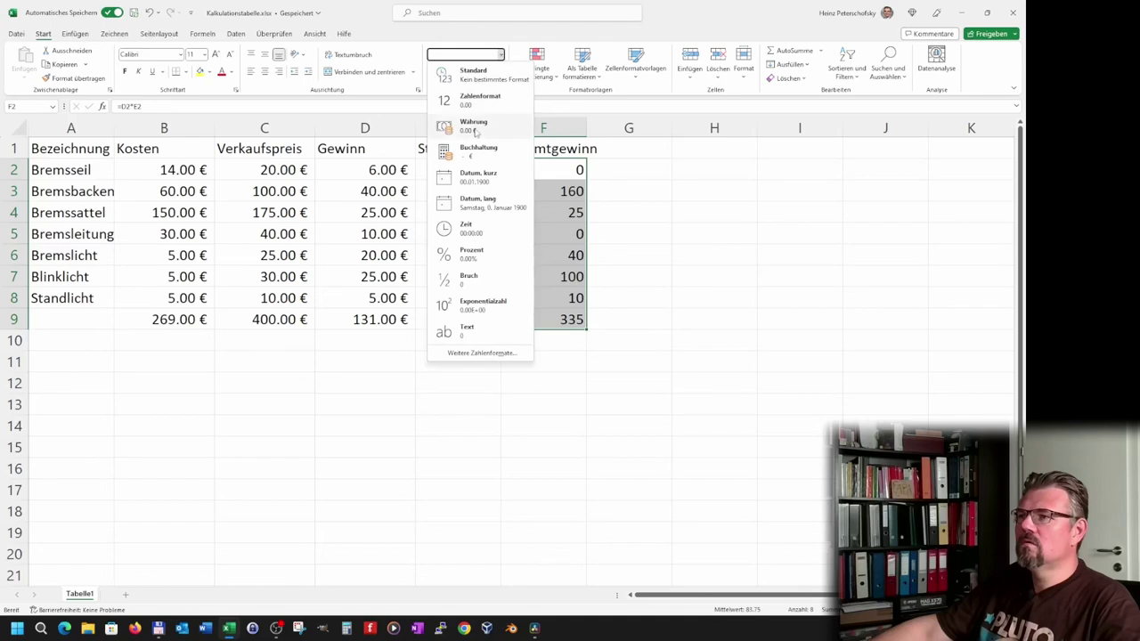
pyautogui.click(469, 149)
pyautogui.moveTo(470, 171); pyautogui.dragTo(464, 323)
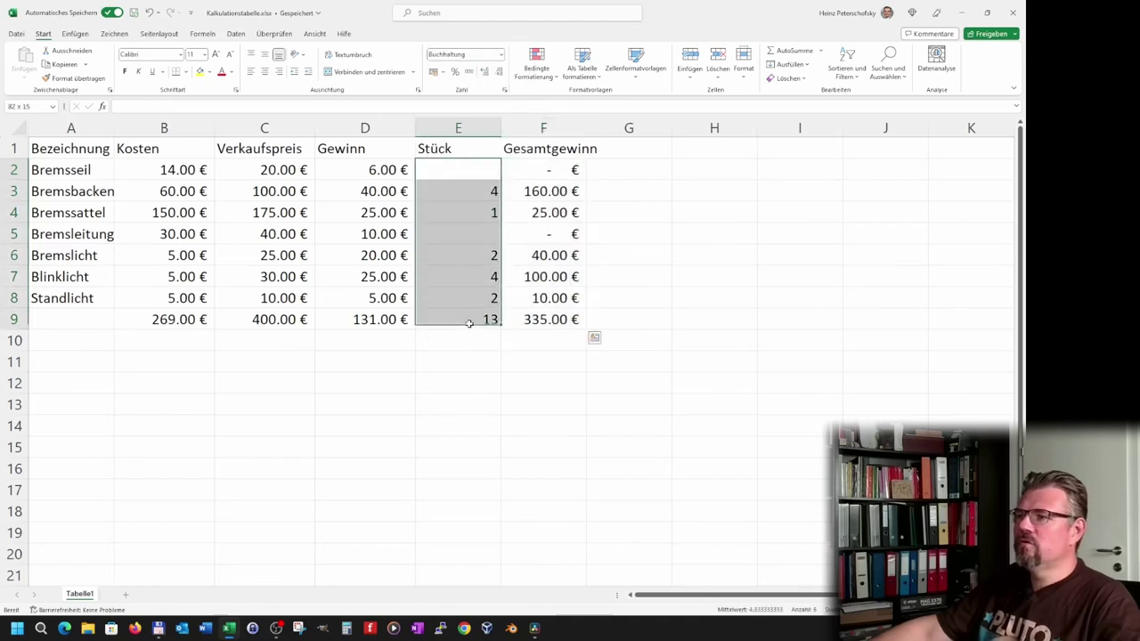
pyautogui.click(428, 447)
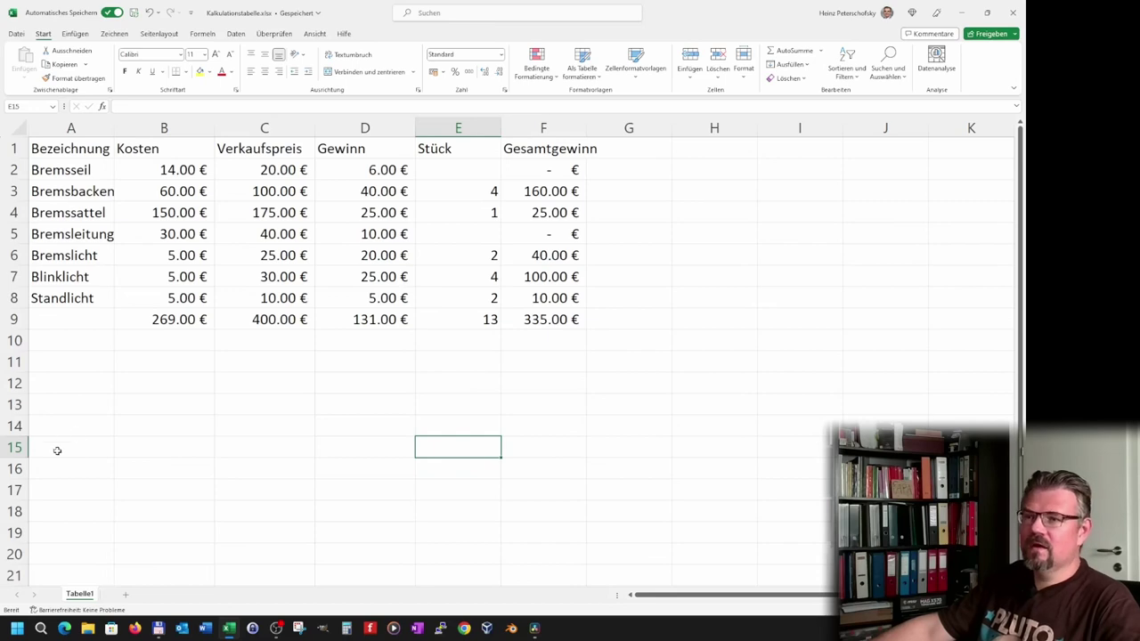
# Add a thick bottom border (Dicke Rahmenlinie unten) under the Standlicht row A8:F8
pyautogui.moveTo(42, 293); pyautogui.dragTo(537, 303)
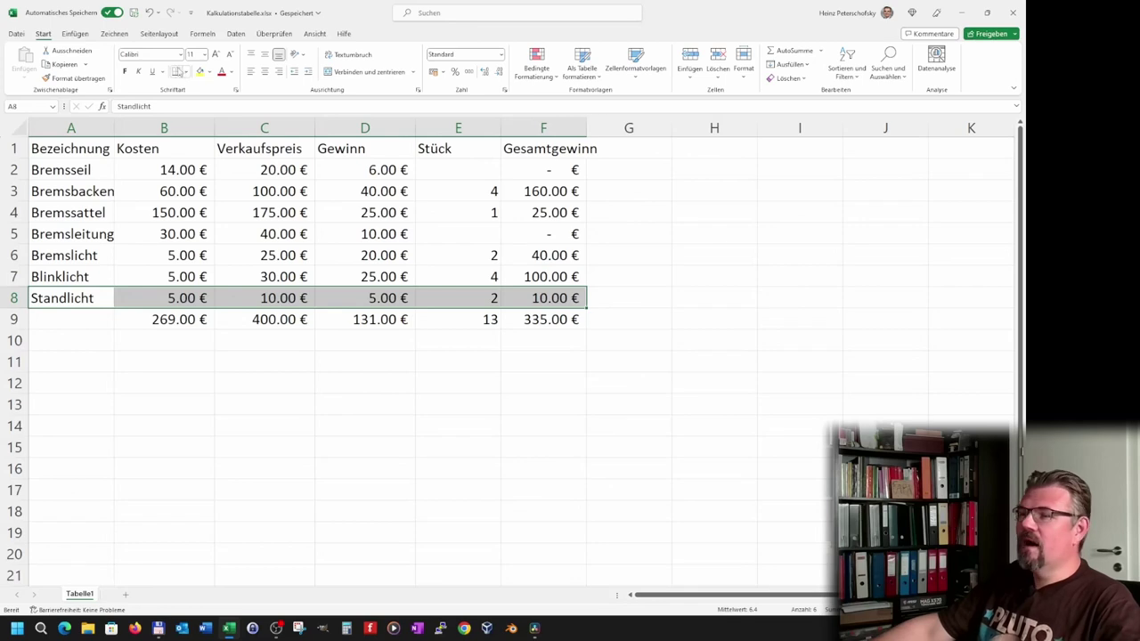
pyautogui.click(188, 72)
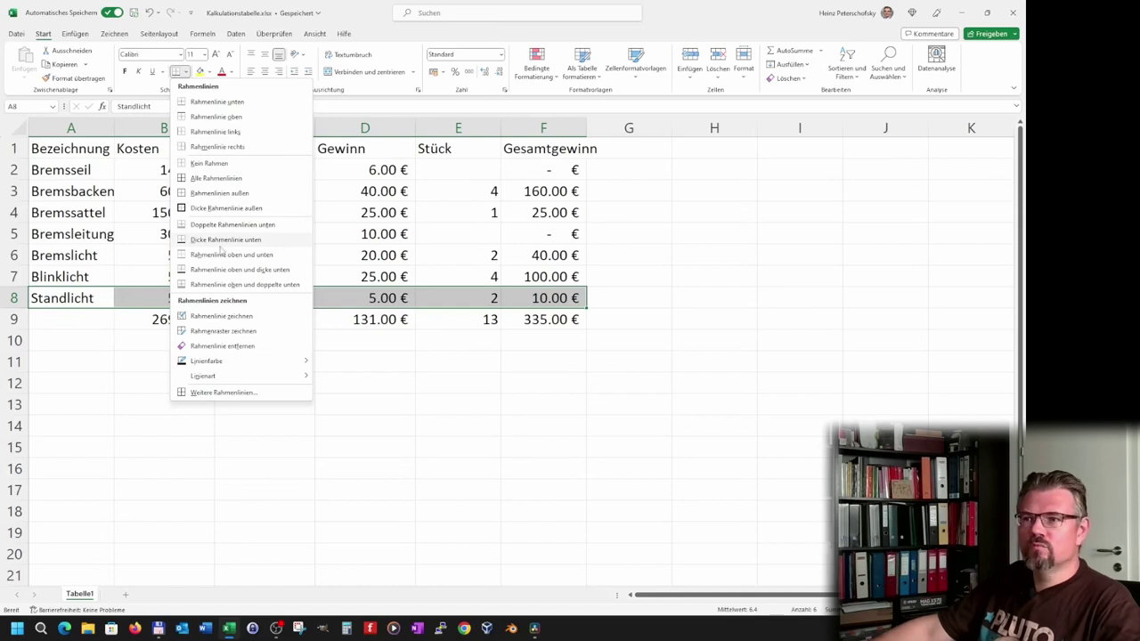
pyautogui.click(219, 241)
pyautogui.click(242, 391)
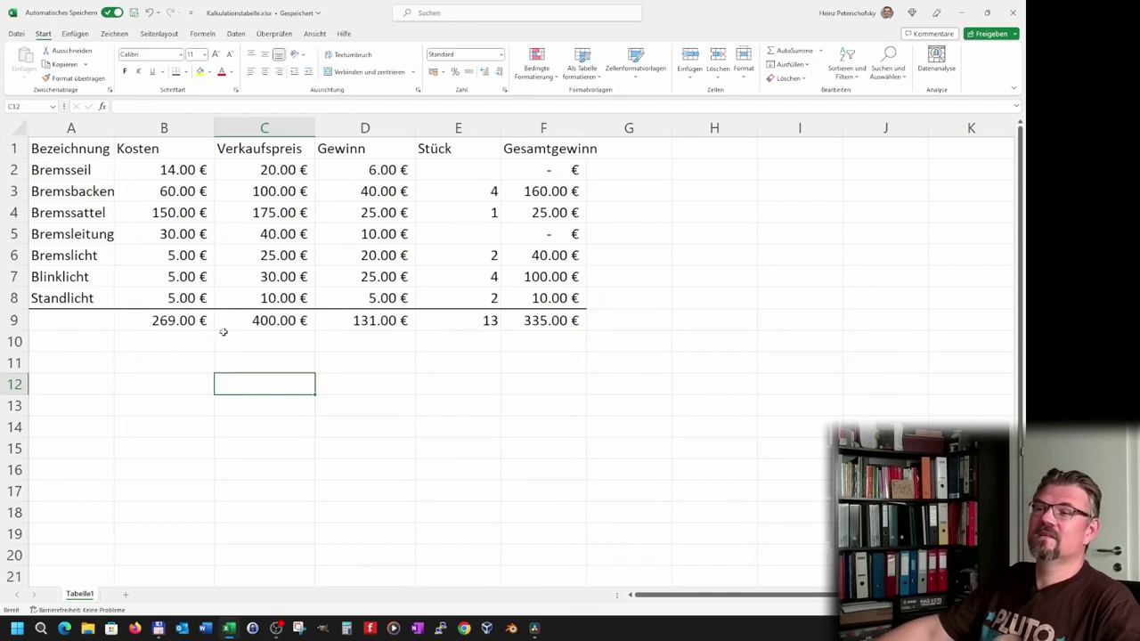
# Add a double bottom border (Doppelte Rahmenlinie unten) under the totals row A9:F9
pyautogui.moveTo(77, 321); pyautogui.dragTo(570, 323)
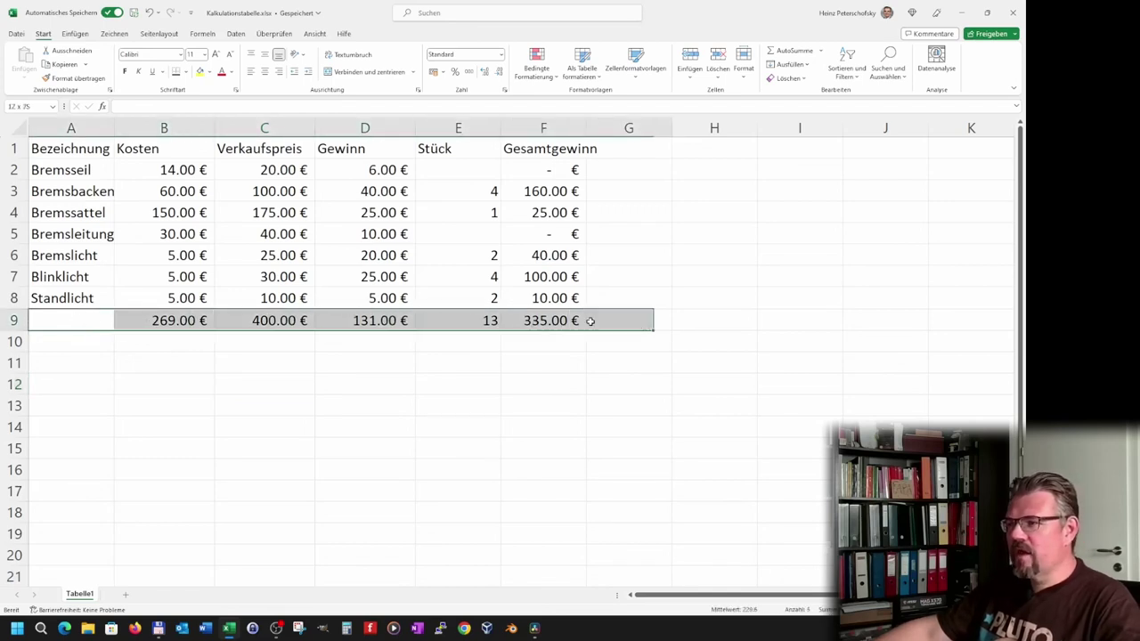
pyautogui.click(185, 74)
pyautogui.click(202, 225)
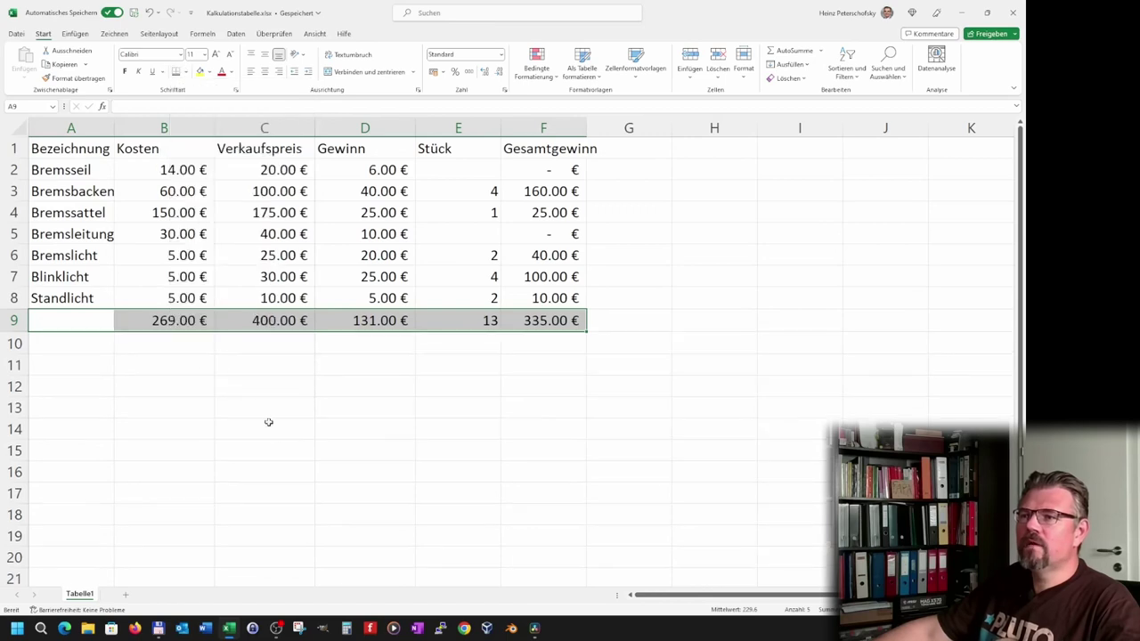
pyautogui.click(269, 428)
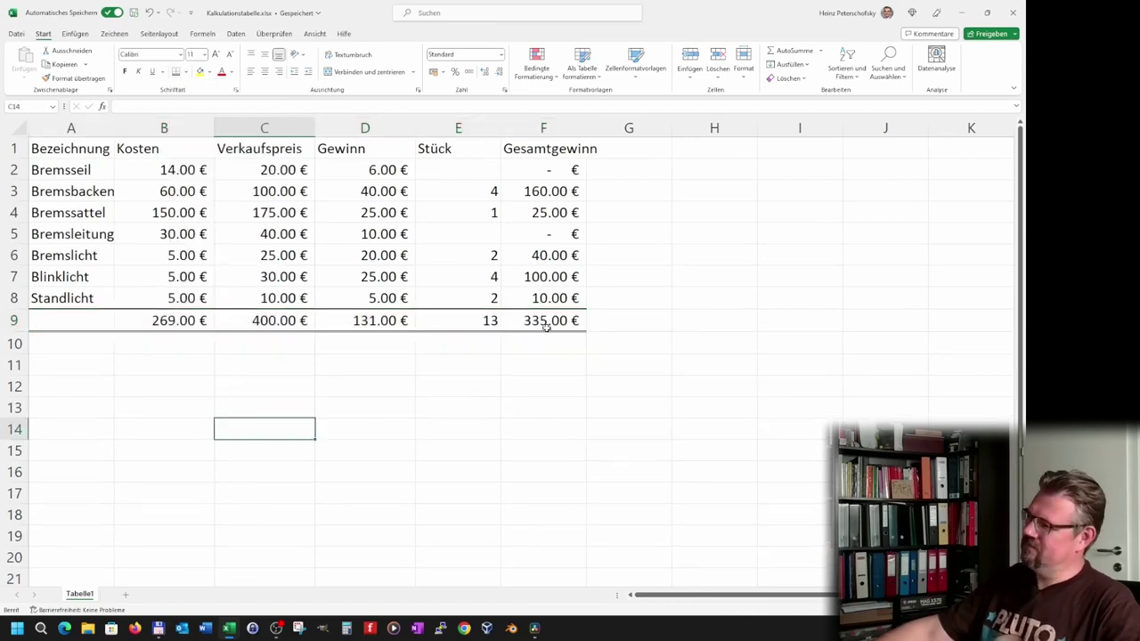
pyautogui.click(534, 249)
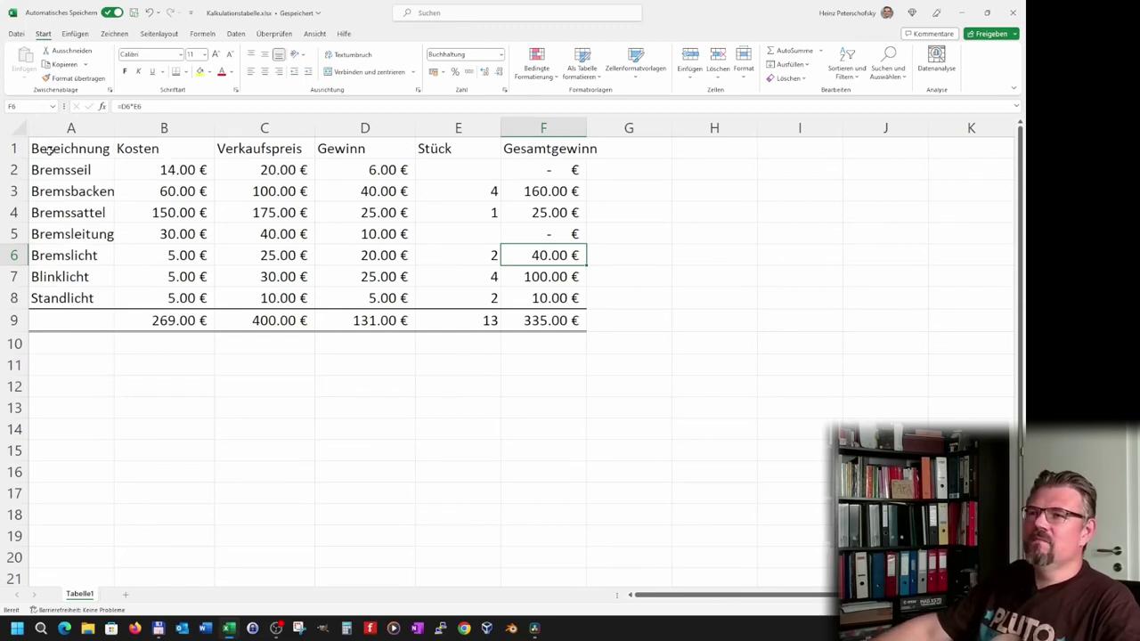
# Reset the whole table A1:F9 to the plain Standard number format
pyautogui.moveTo(51, 149); pyautogui.dragTo(559, 313)
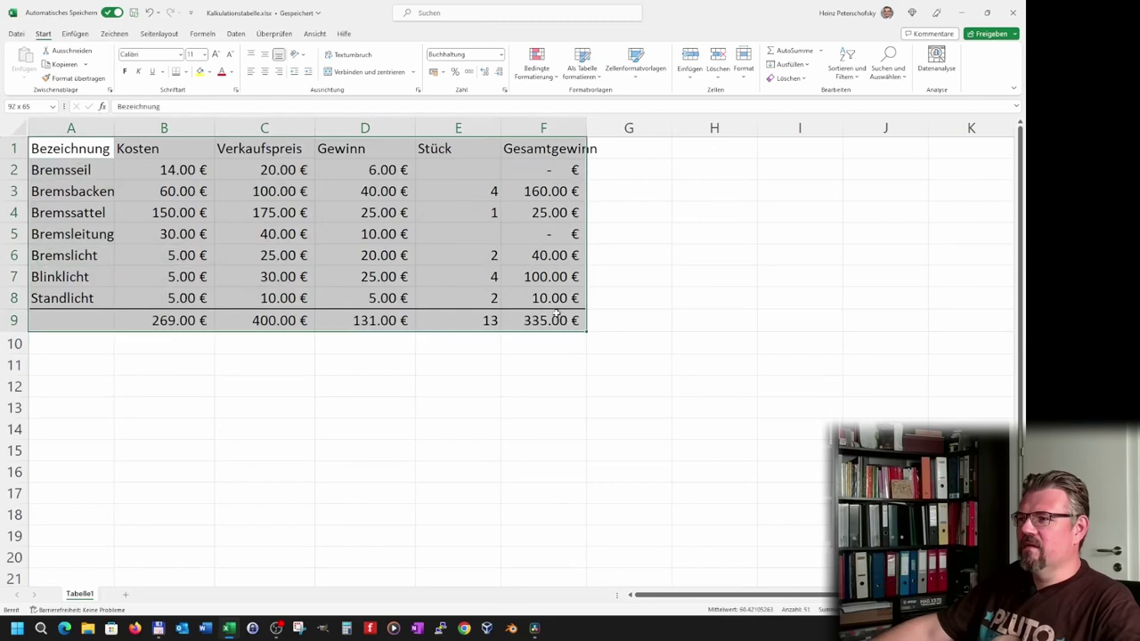
pyautogui.click(503, 55)
pyautogui.click(352, 366)
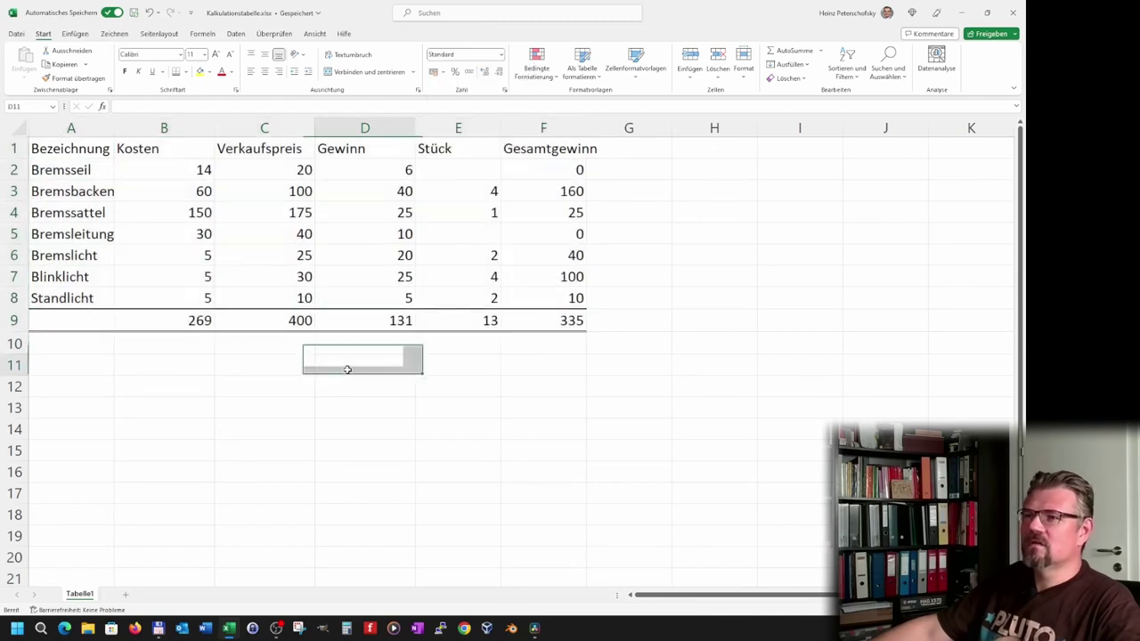
# Give the Bremsseil cost in B2 the Buchhaltung format, showing 14.00 €
pyautogui.click(182, 169)
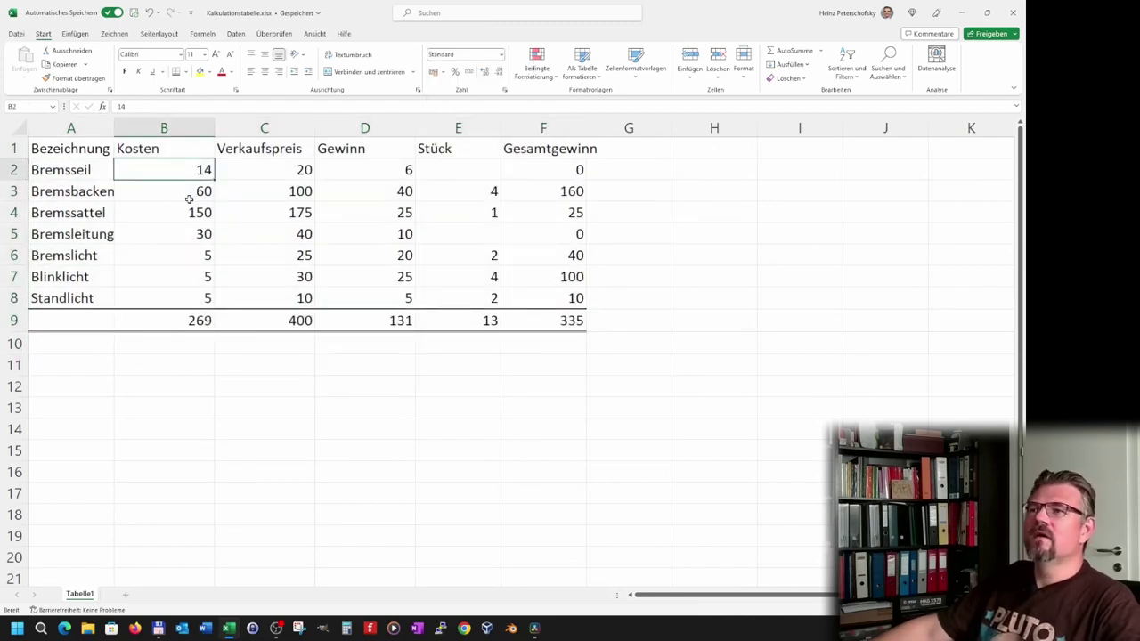
pyautogui.click(501, 55)
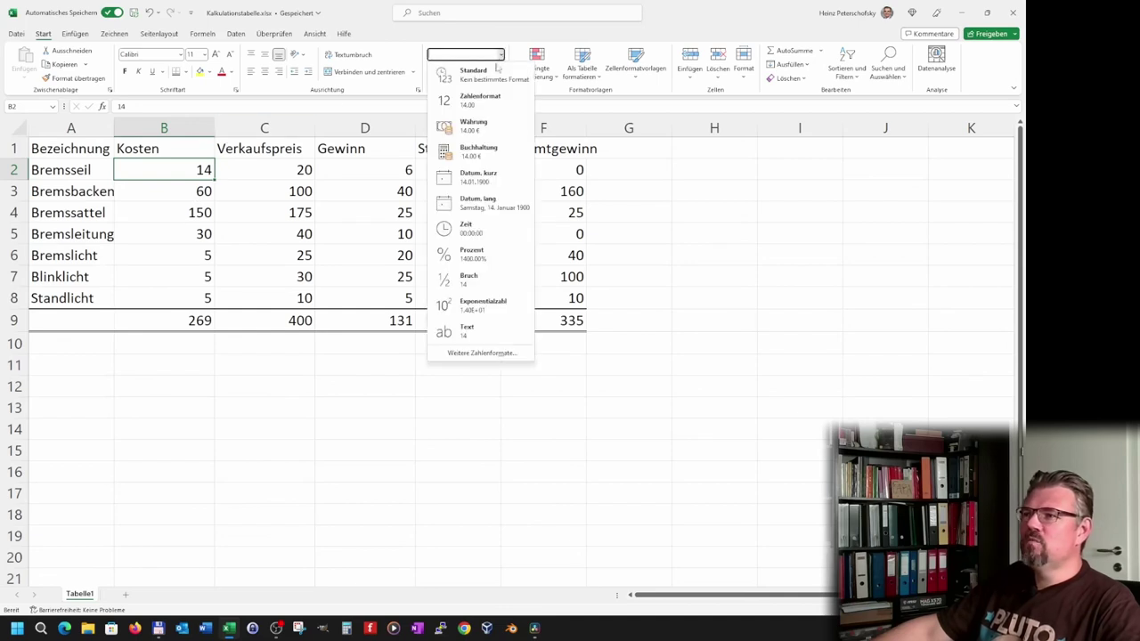
pyautogui.click(471, 150)
pyautogui.click(241, 407)
pyautogui.click(187, 165)
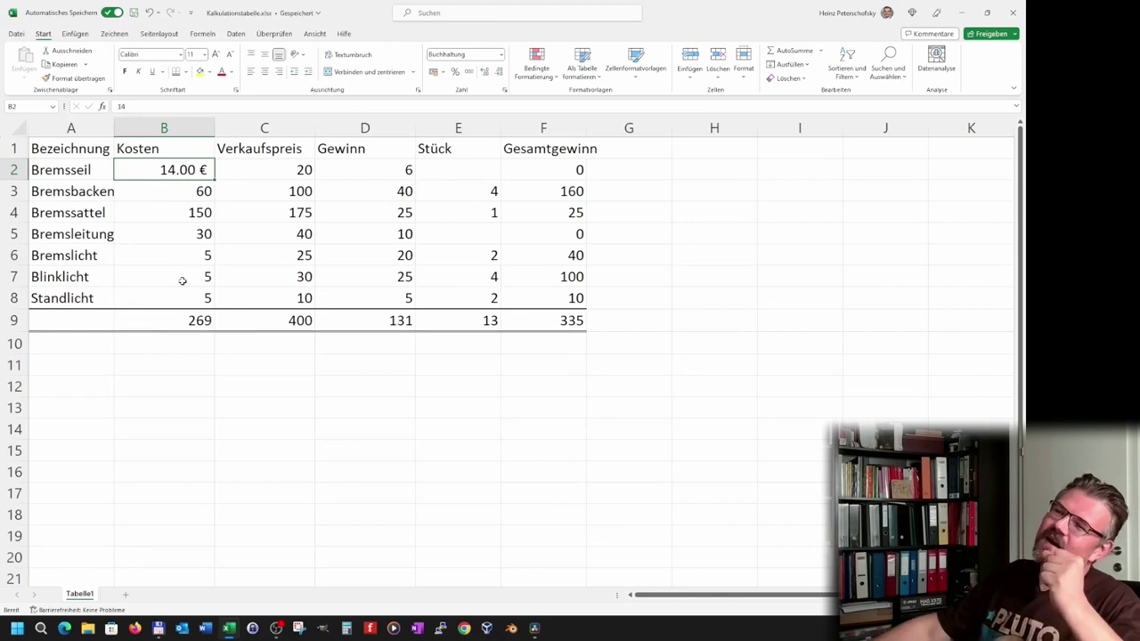
# Copy B2's euro format to C2 and D2 with Format übertragen
pyautogui.click(73, 77)
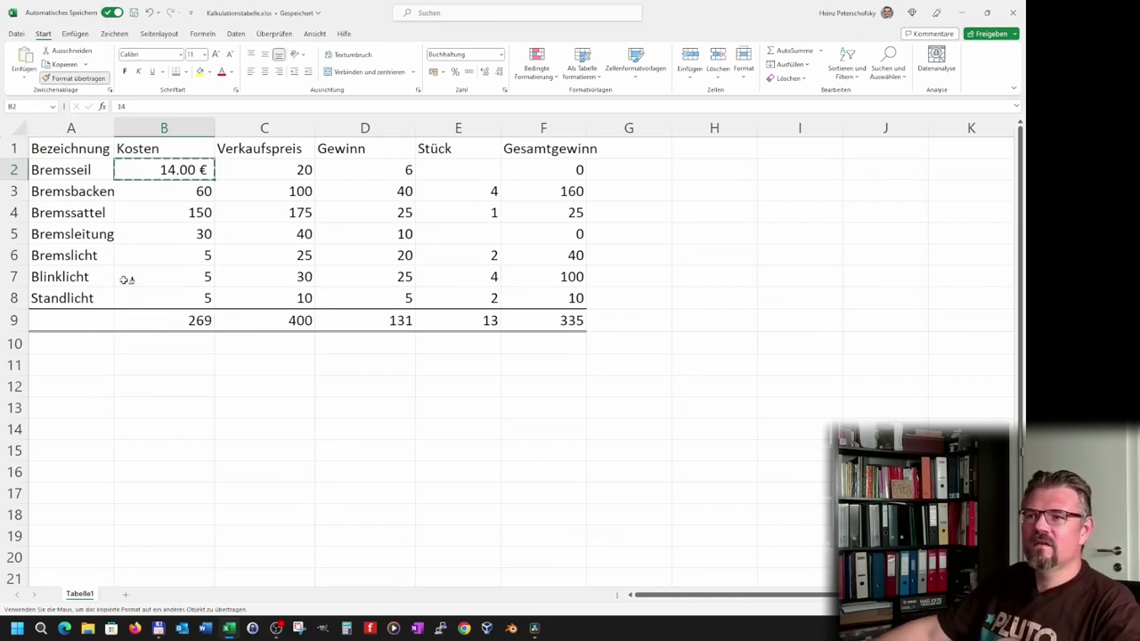
pyautogui.click(280, 170)
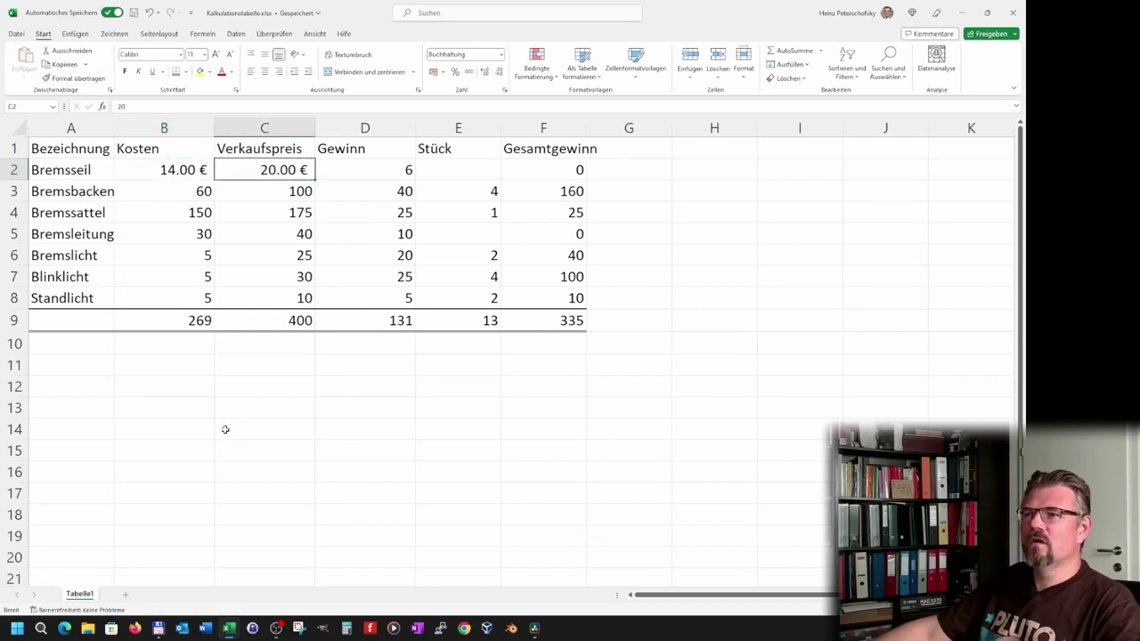
pyautogui.click(220, 429)
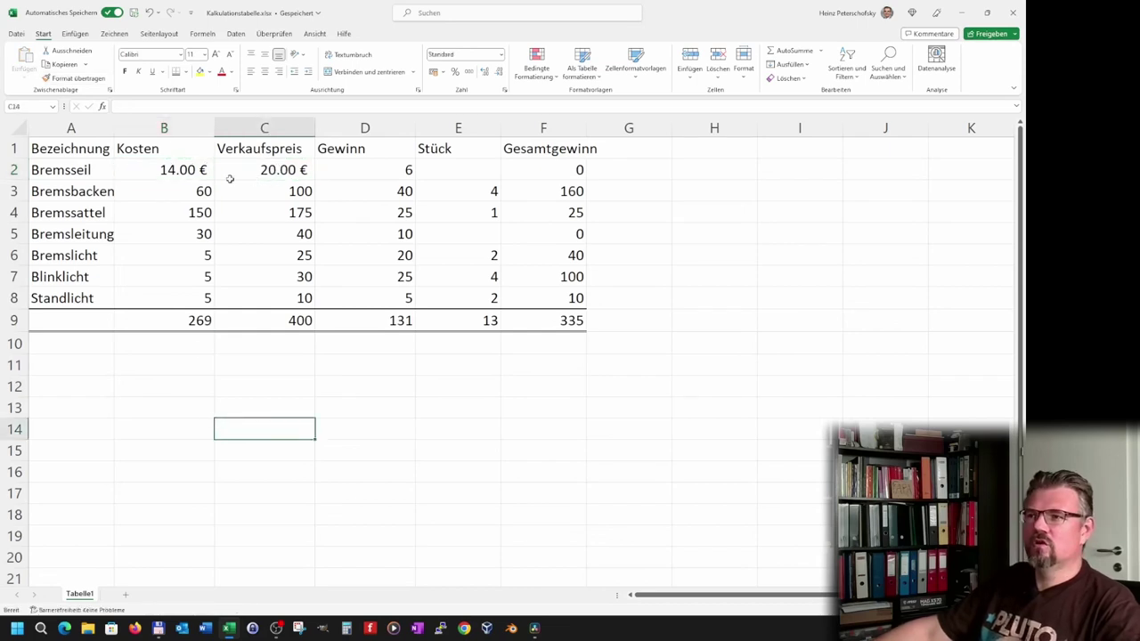
pyautogui.click(190, 172)
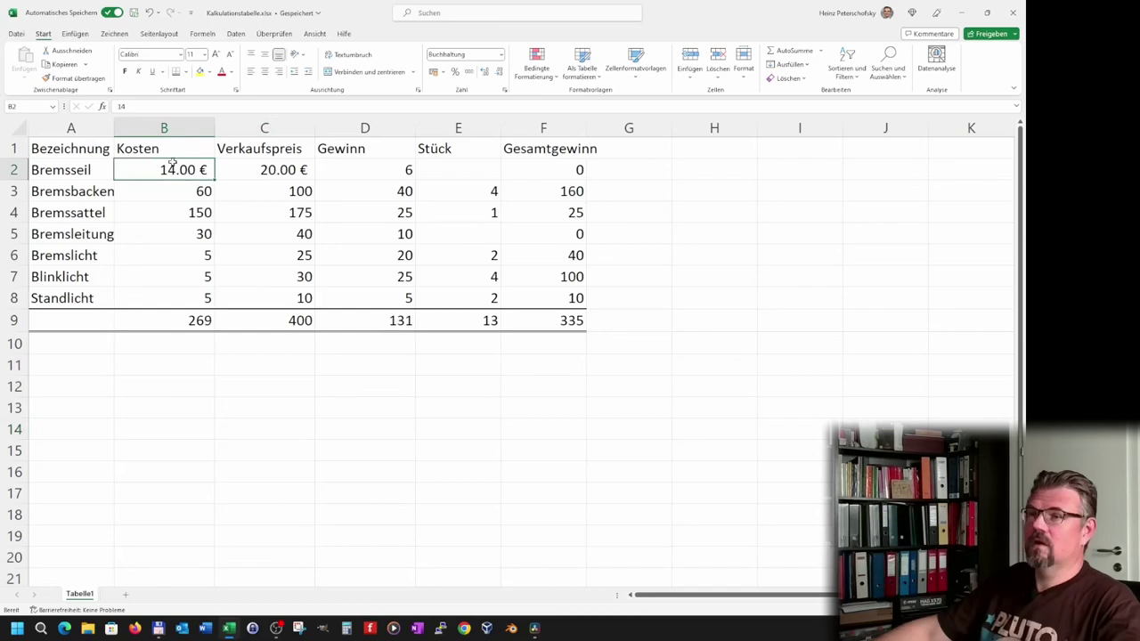
pyautogui.click(73, 77)
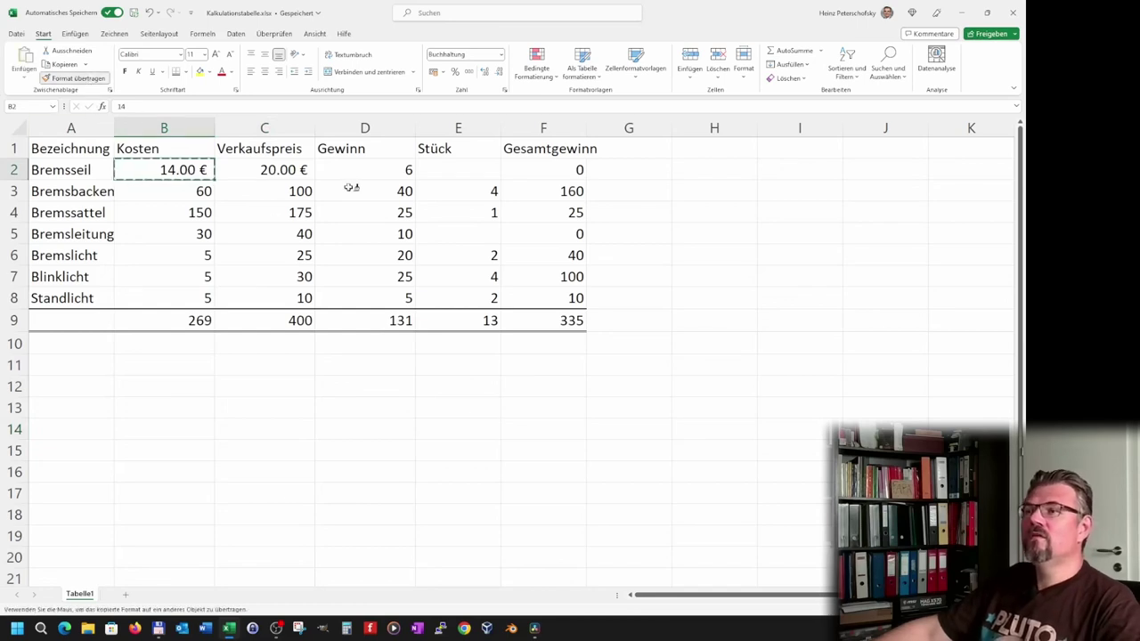
pyautogui.click(366, 165)
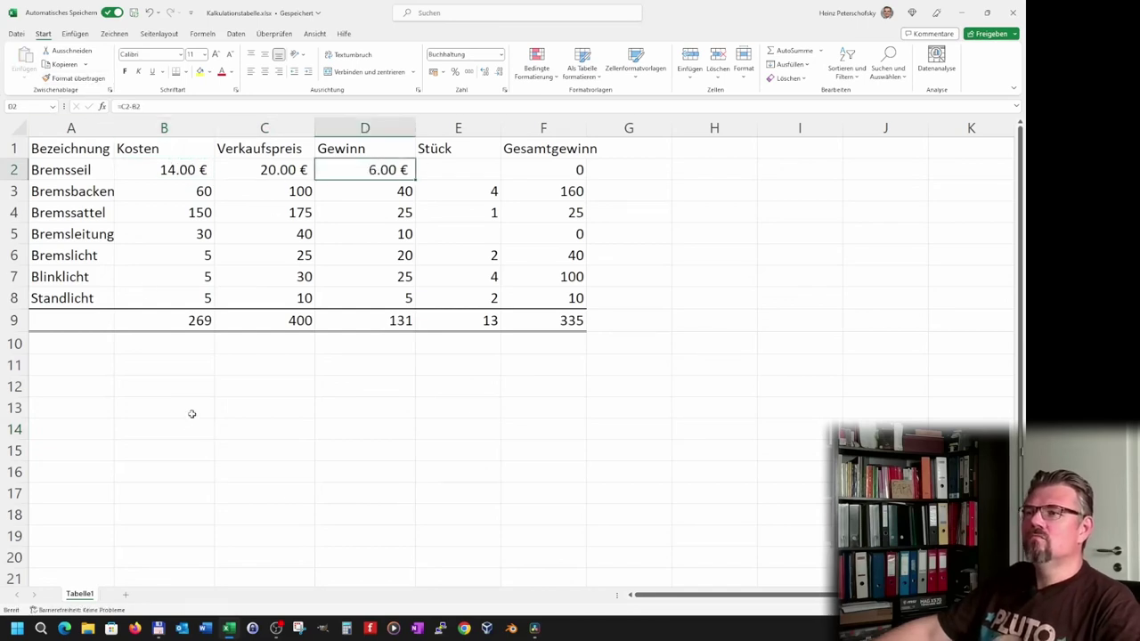
pyautogui.click(146, 264)
# Paint B2's euro format across B3:D9, including the totals row
pyautogui.click(171, 176)
pyautogui.click(73, 77)
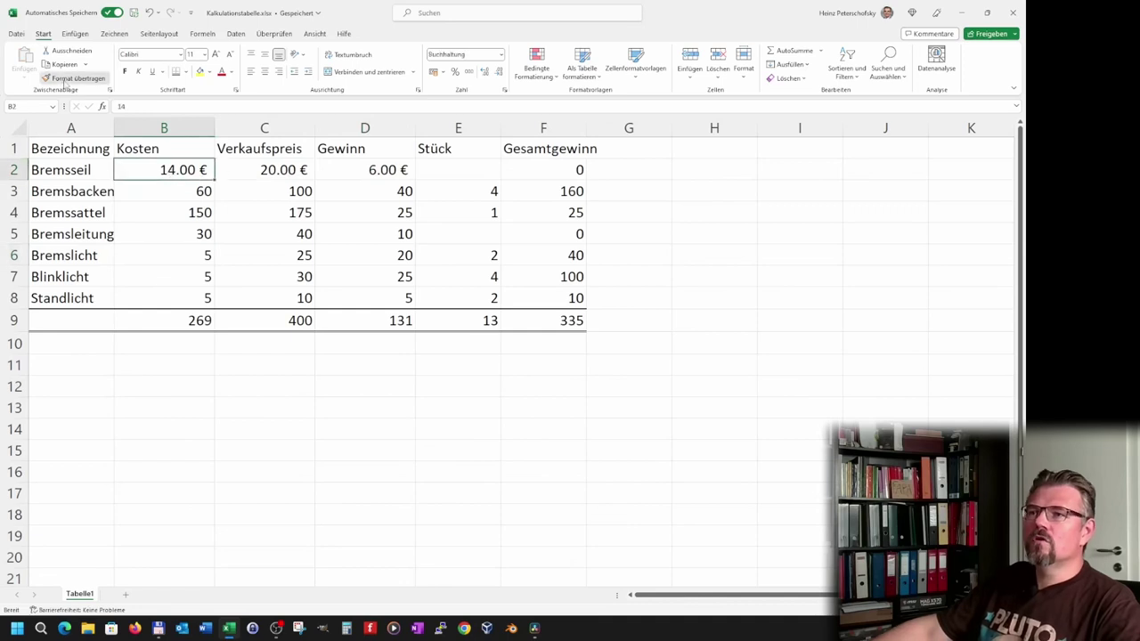
pyautogui.moveTo(204, 198); pyautogui.dragTo(392, 325)
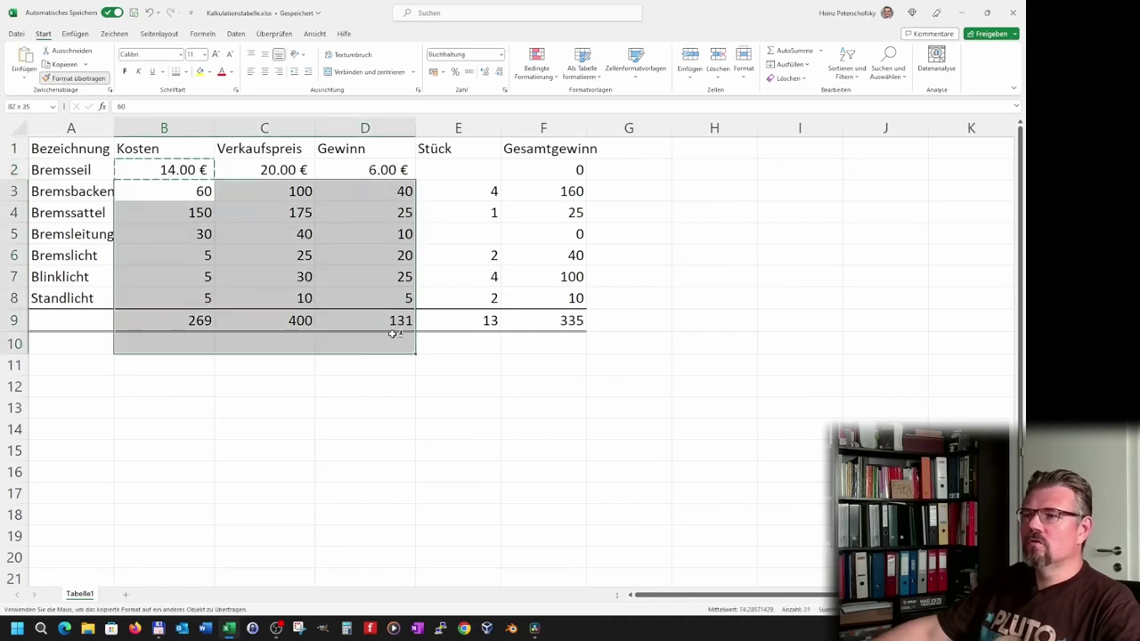
pyautogui.click(381, 493)
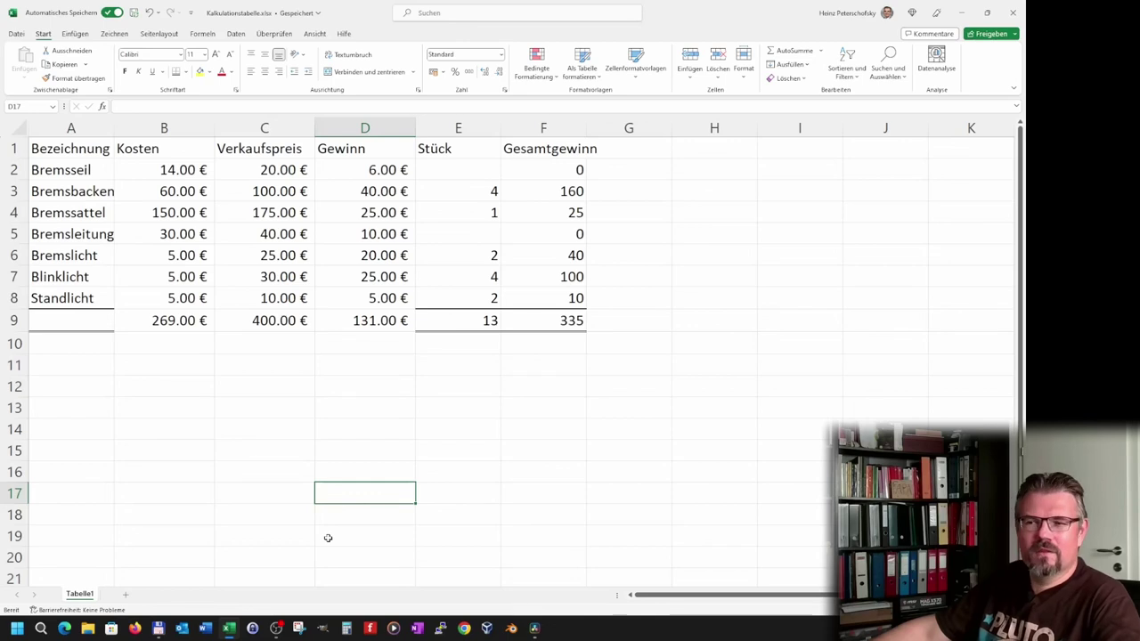
# Clear all border lines from rows 7 to 10 (A7:F10) with Kein Rahmen
pyautogui.moveTo(163, 326); pyautogui.dragTo(345, 326)
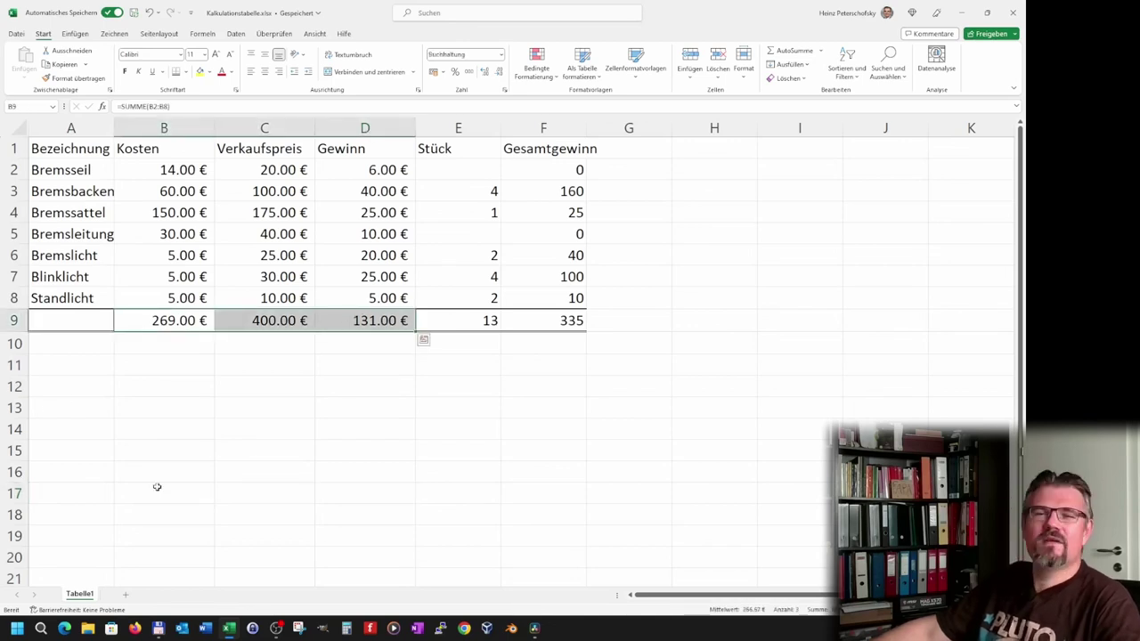
pyautogui.moveTo(73, 276); pyautogui.dragTo(552, 342)
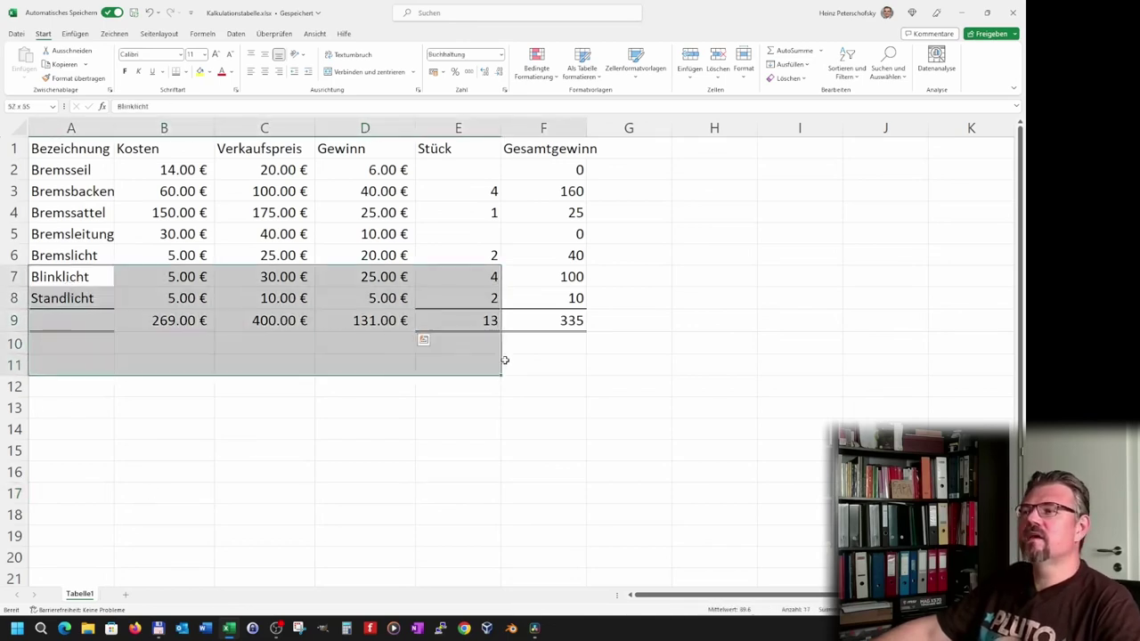
pyautogui.click(187, 71)
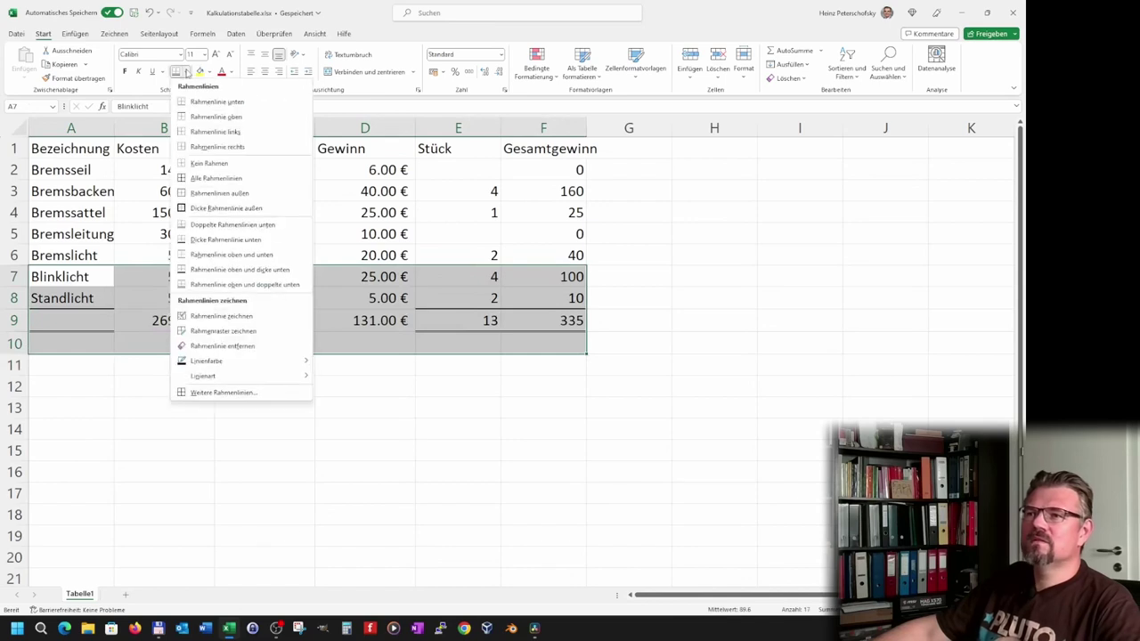
pyautogui.click(206, 169)
pyautogui.click(227, 421)
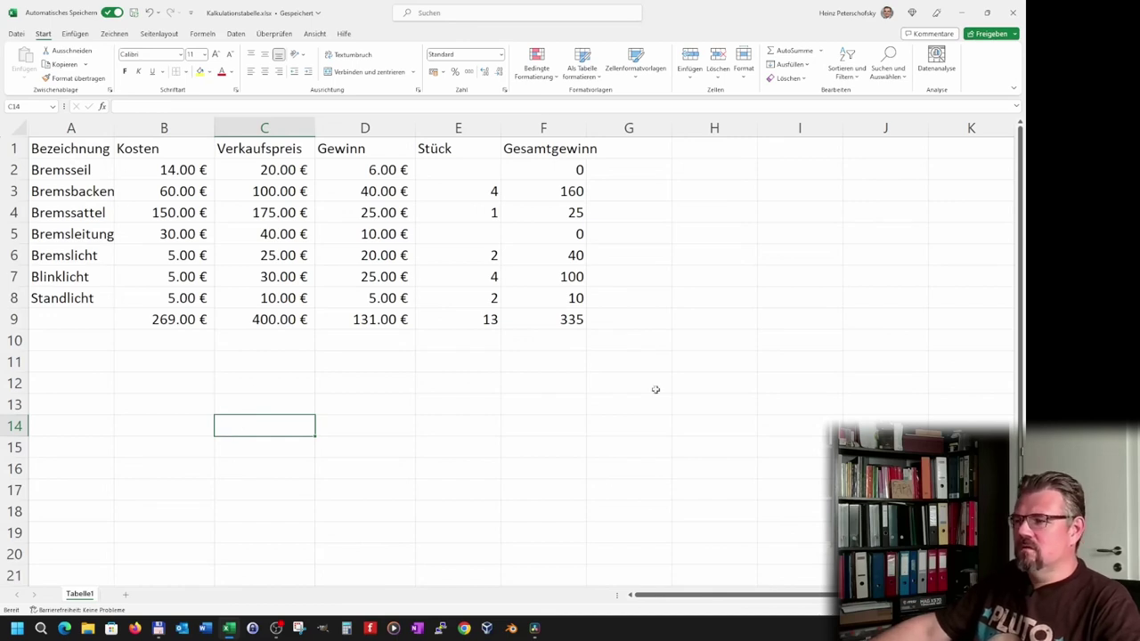
# Put an outside border around the empty block C11:F16
pyautogui.moveTo(245, 369); pyautogui.dragTo(544, 466)
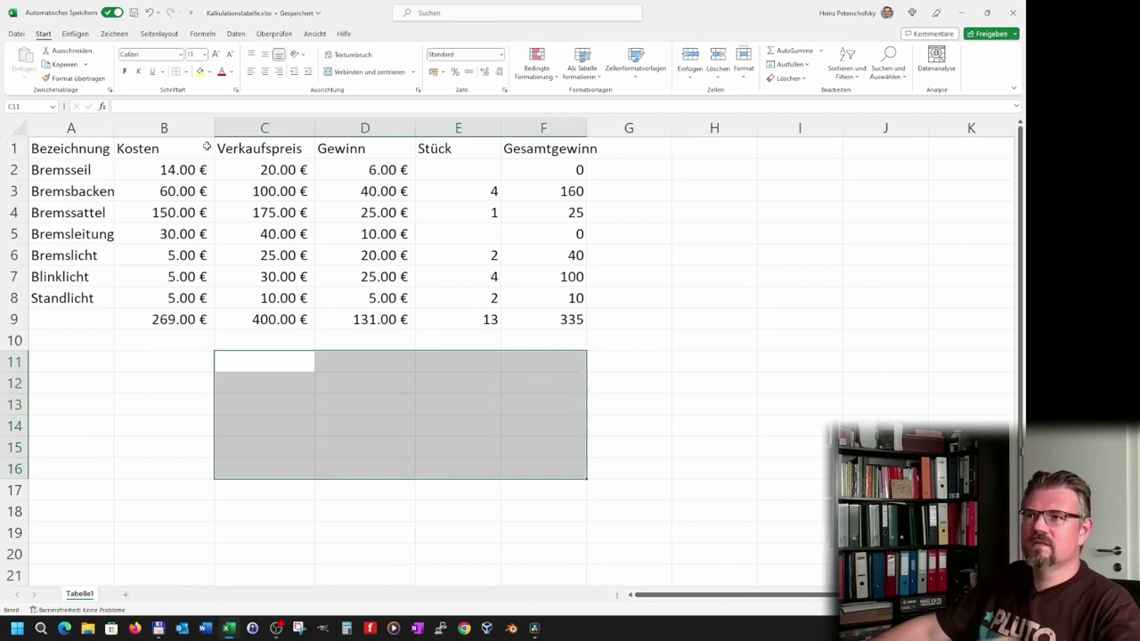
pyautogui.click(185, 72)
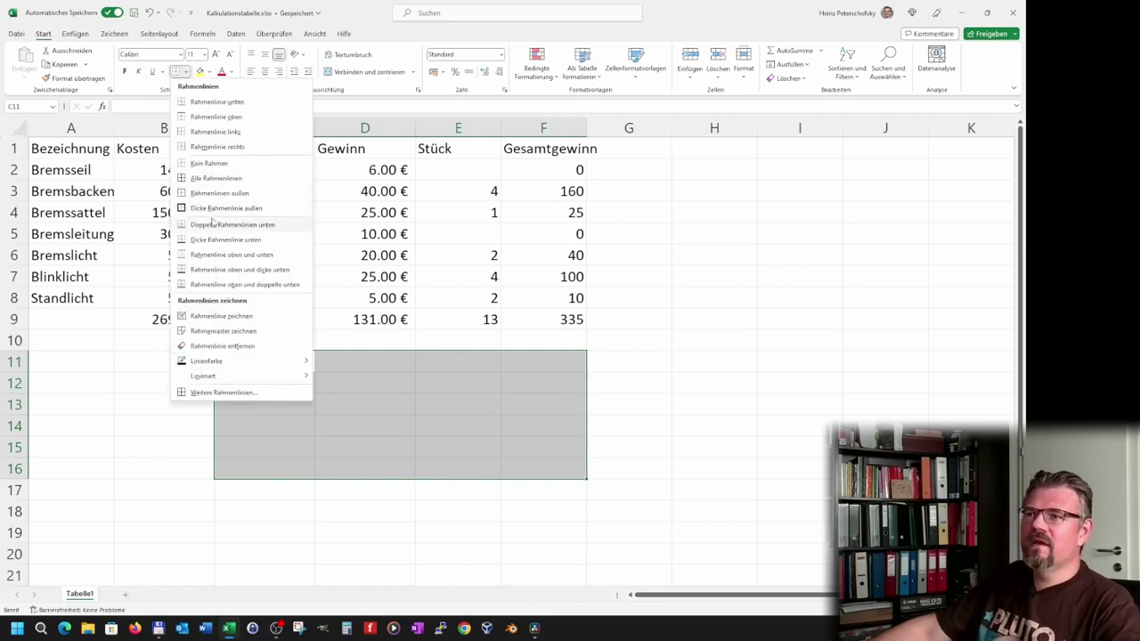
pyautogui.click(241, 191)
pyautogui.click(713, 452)
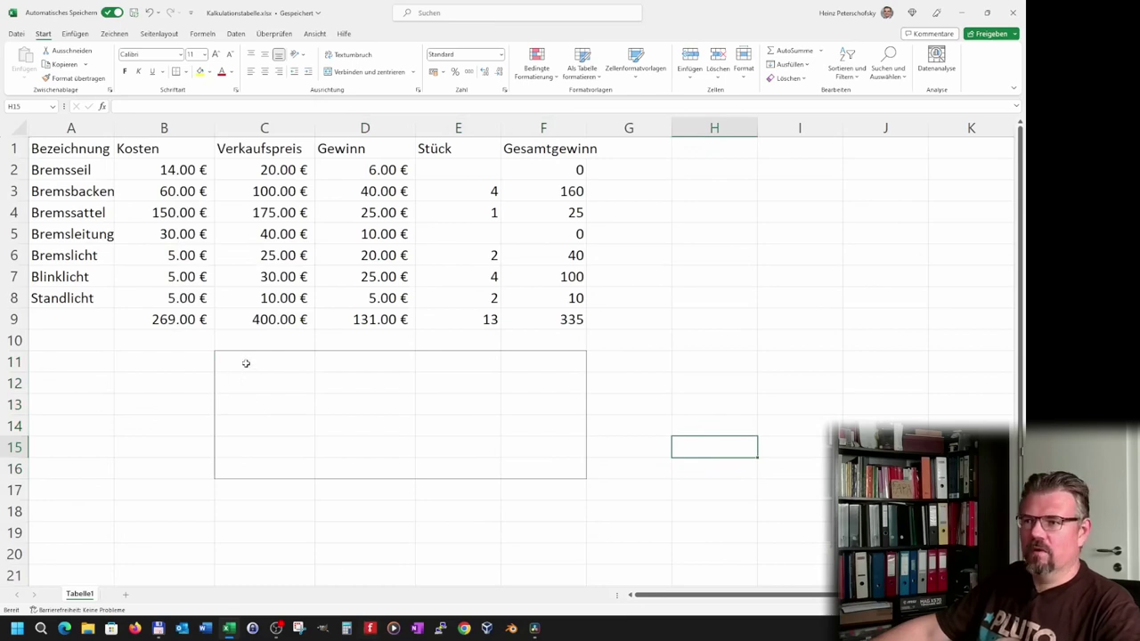
# Try other border options on C11:F16, ending with a bottom border
pyautogui.moveTo(246, 364); pyautogui.dragTo(517, 472)
pyautogui.click(187, 71)
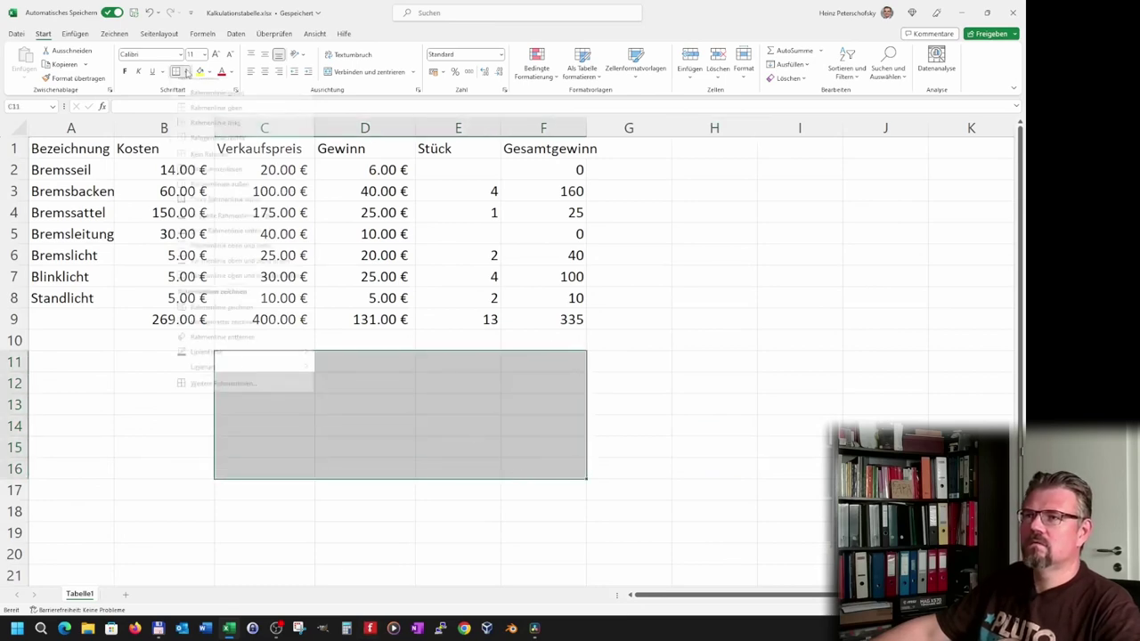
pyautogui.click(205, 163)
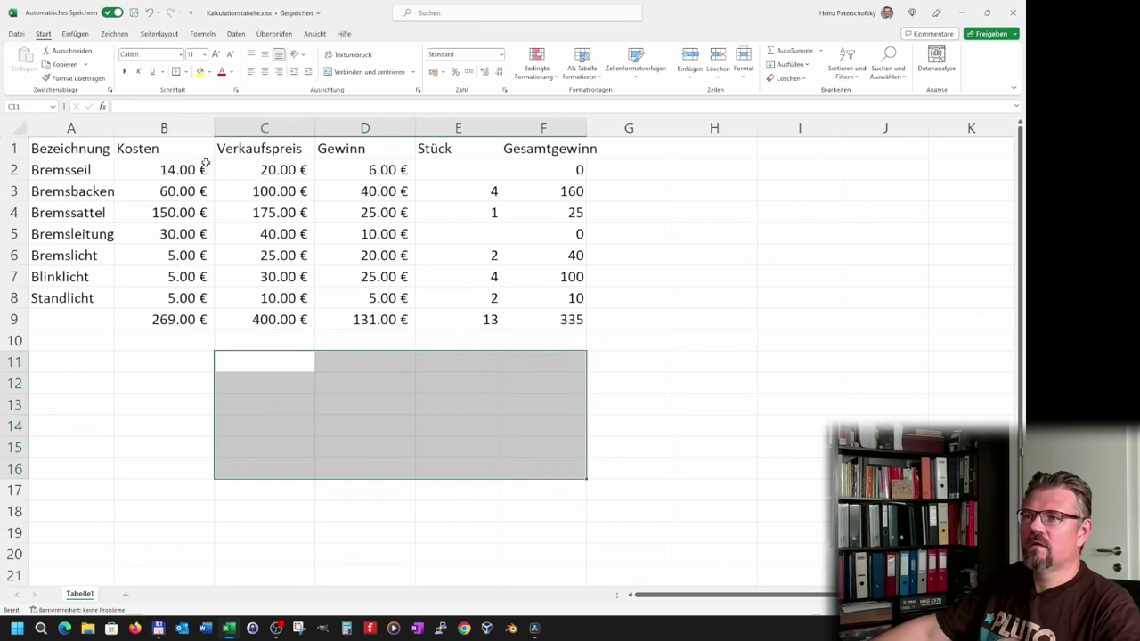
pyautogui.click(187, 74)
pyautogui.click(206, 96)
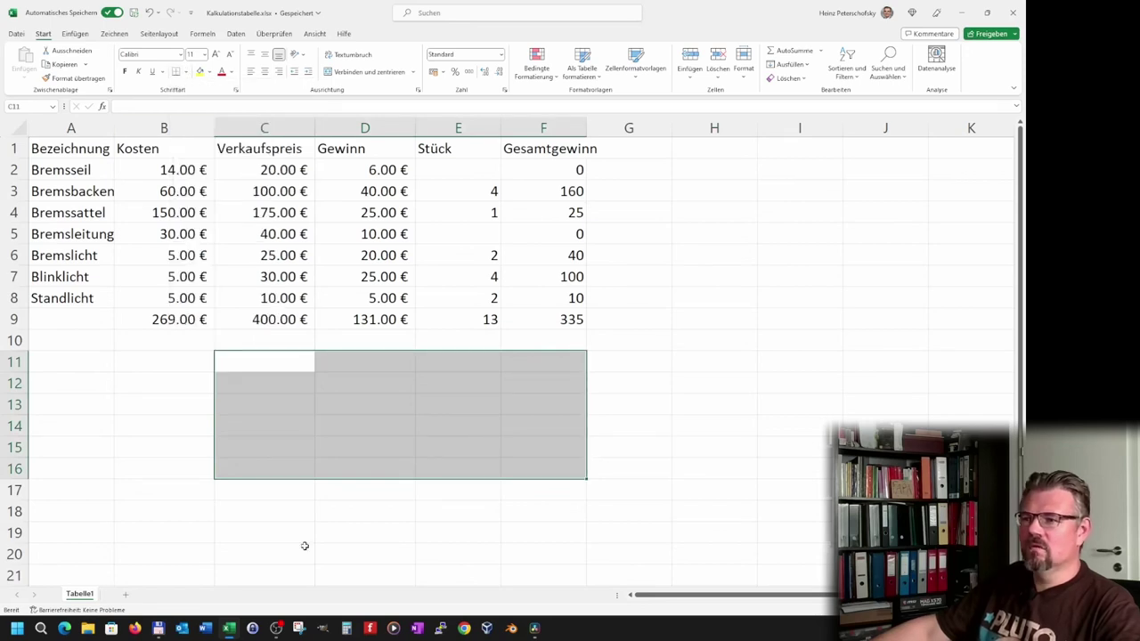
pyautogui.click(303, 545)
# Clear the borders from C16:F16, then add a top border to the block
pyautogui.moveTo(251, 468); pyautogui.dragTo(545, 465)
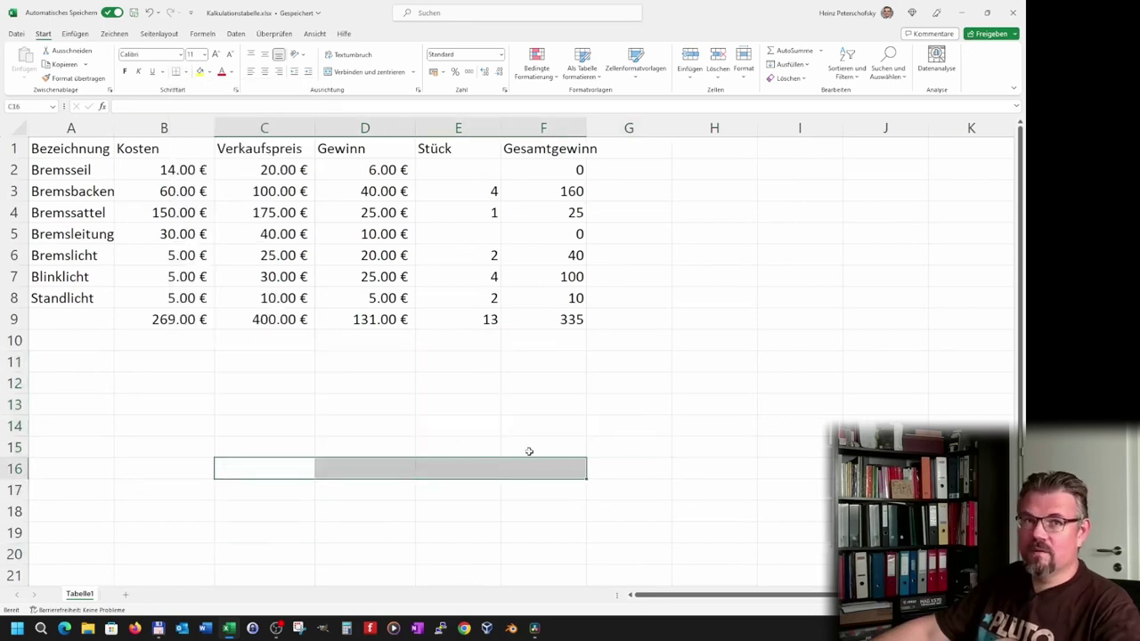
pyautogui.click(185, 72)
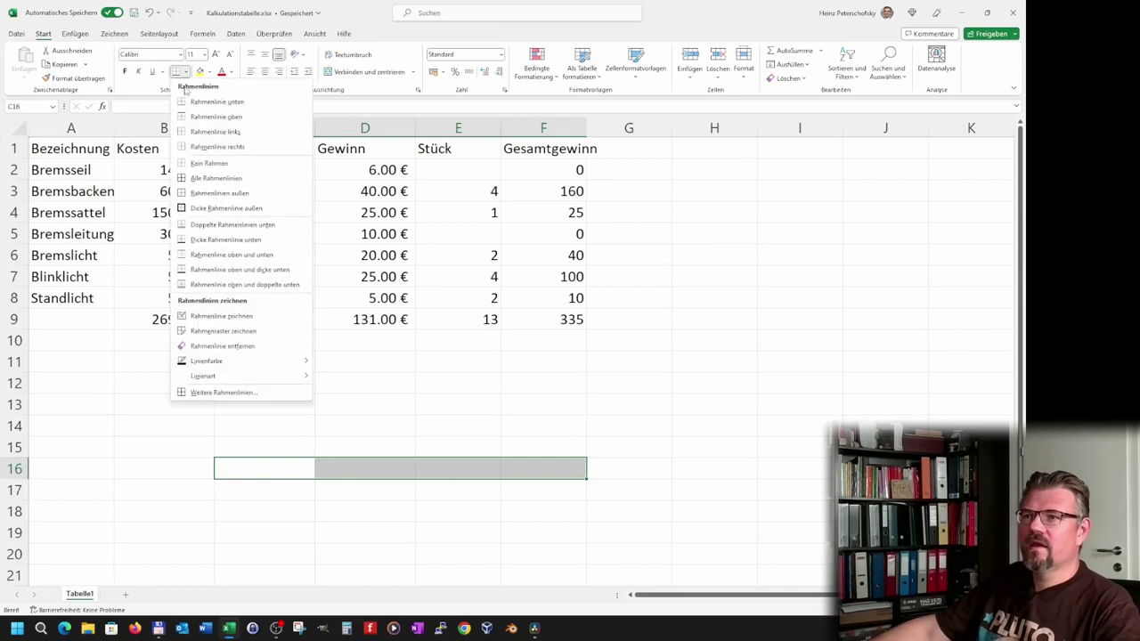
pyautogui.click(208, 164)
pyautogui.moveTo(235, 362); pyautogui.dragTo(537, 469)
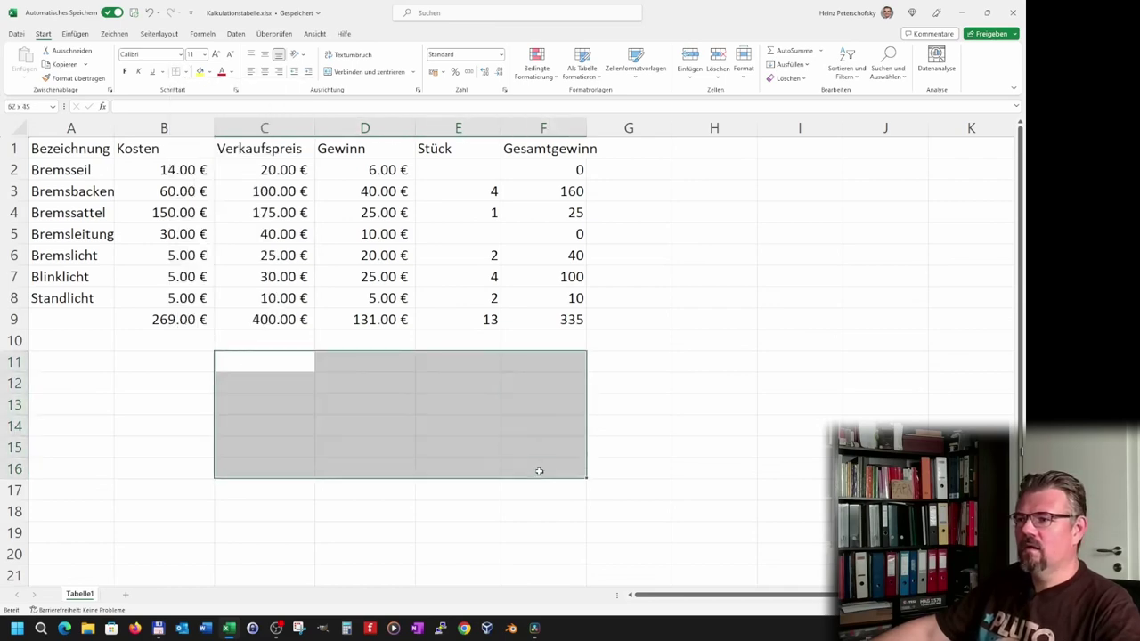
pyautogui.click(185, 72)
pyautogui.click(200, 118)
pyautogui.click(261, 444)
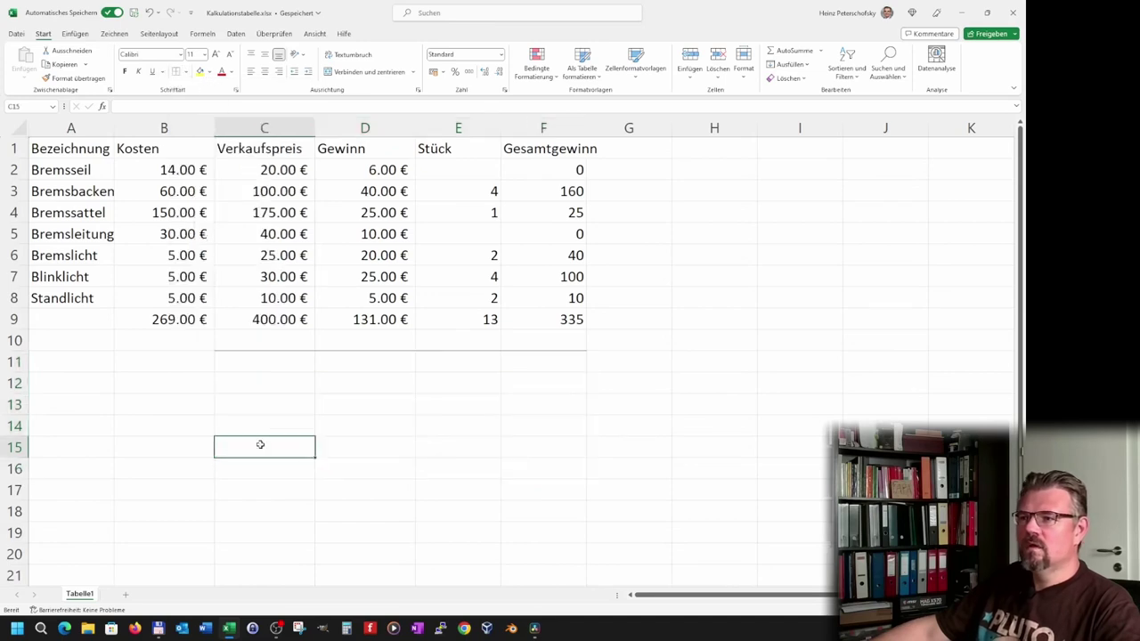
# Apply a border to the row C11:F11
pyautogui.click(188, 72)
pyautogui.click(357, 369)
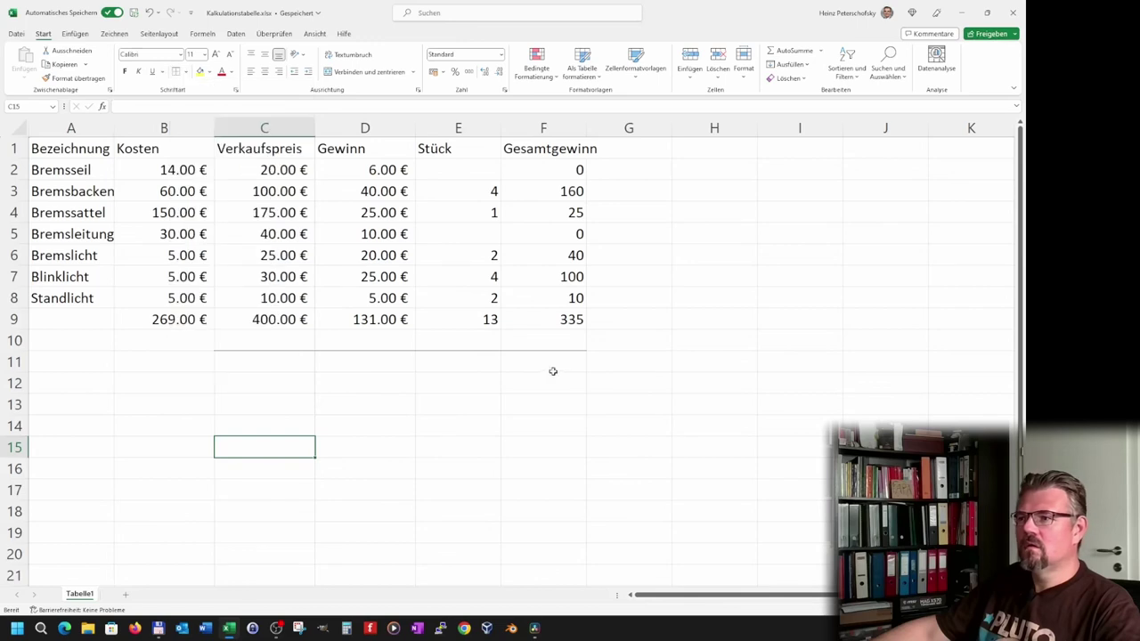
pyautogui.moveTo(552, 370); pyautogui.dragTo(247, 359)
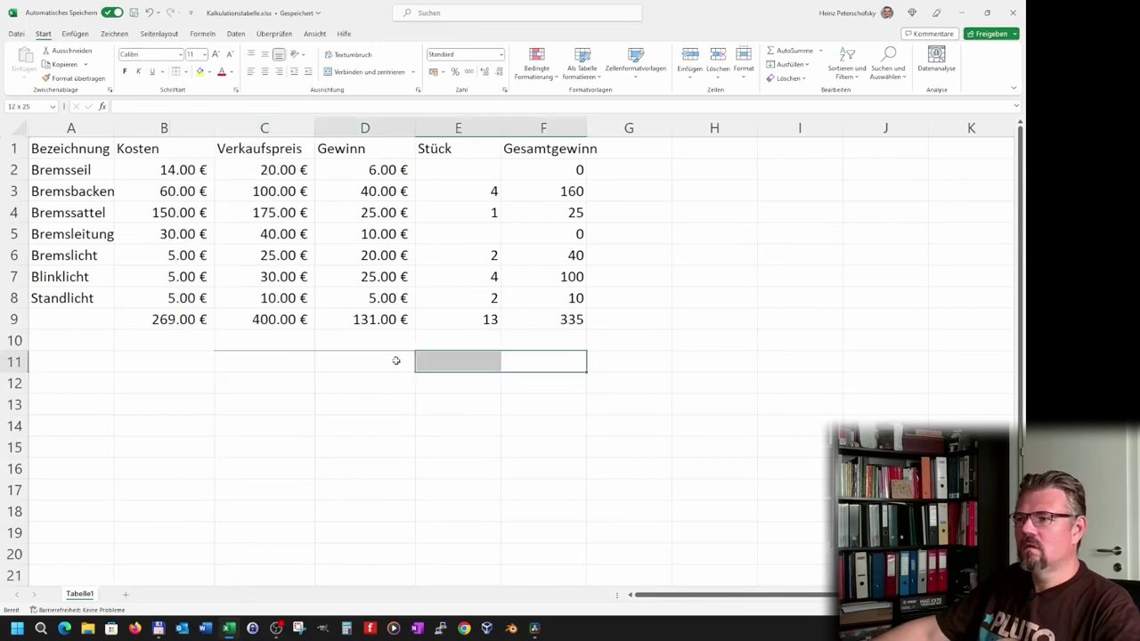
pyautogui.click(186, 73)
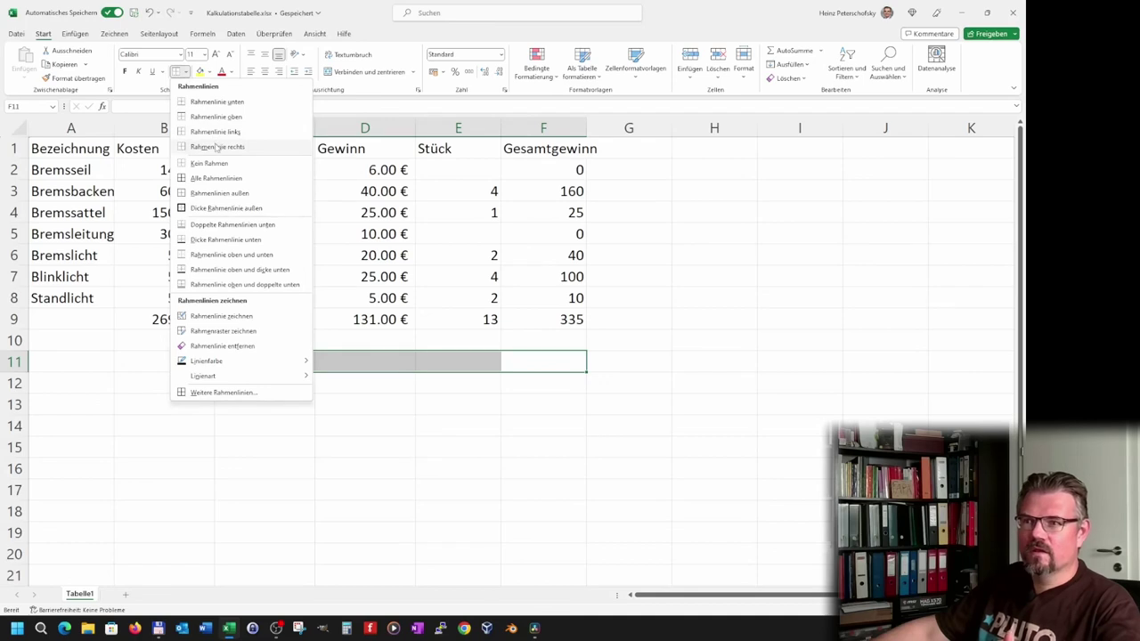
pyautogui.click(230, 226)
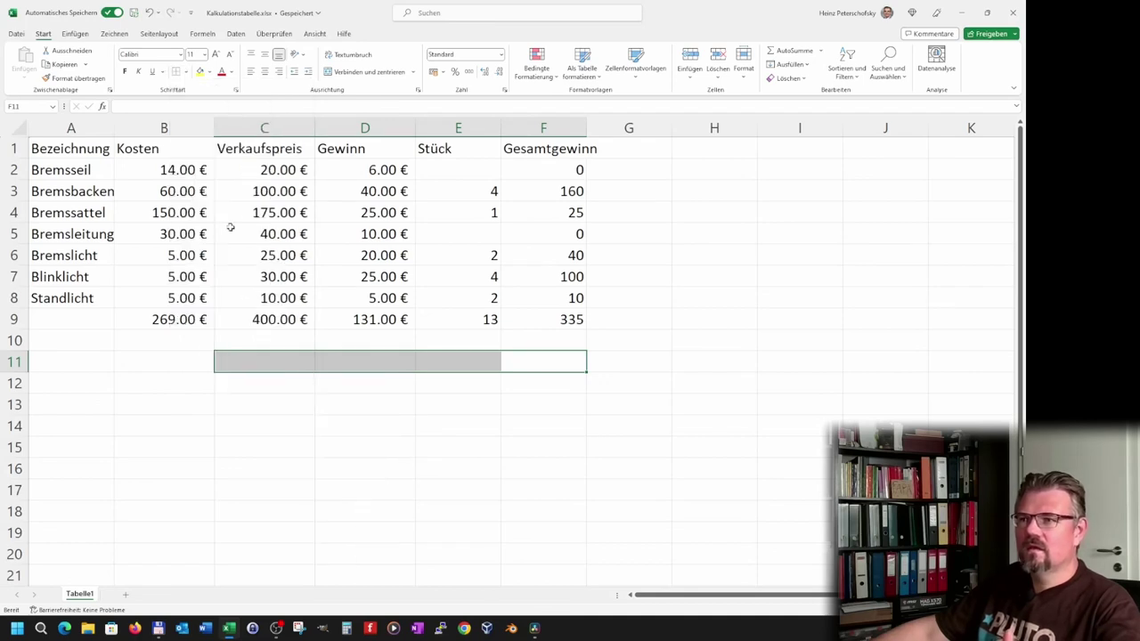
# Give C11:F16 a top and double bottom border (Rahmenlinie oben und doppelte unten)
pyautogui.moveTo(254, 363); pyautogui.dragTo(560, 475)
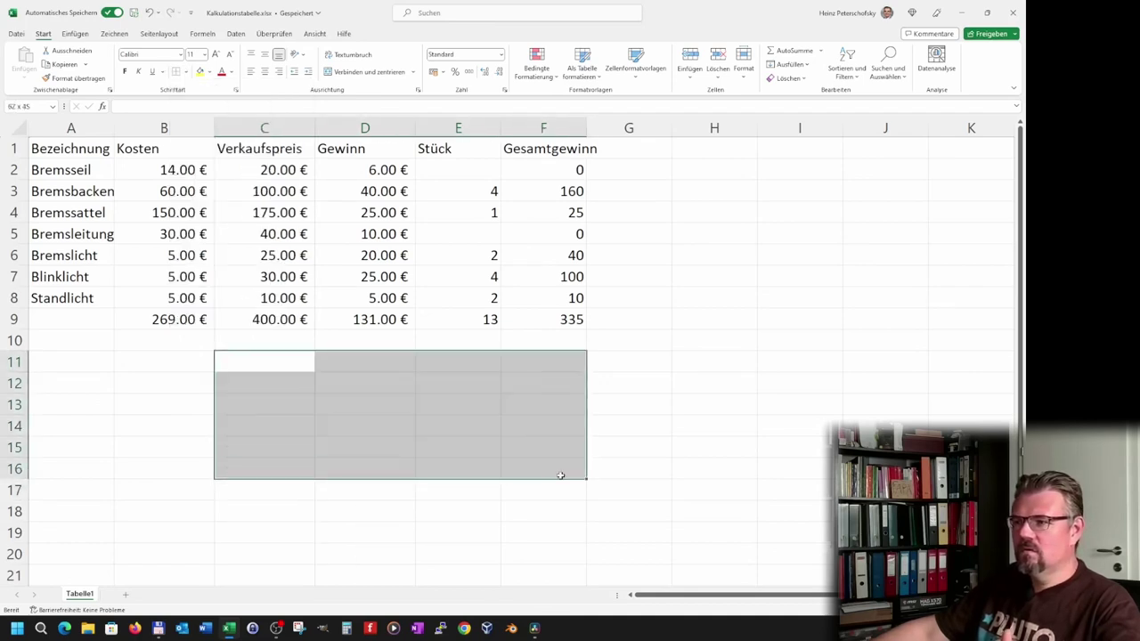
pyautogui.click(185, 72)
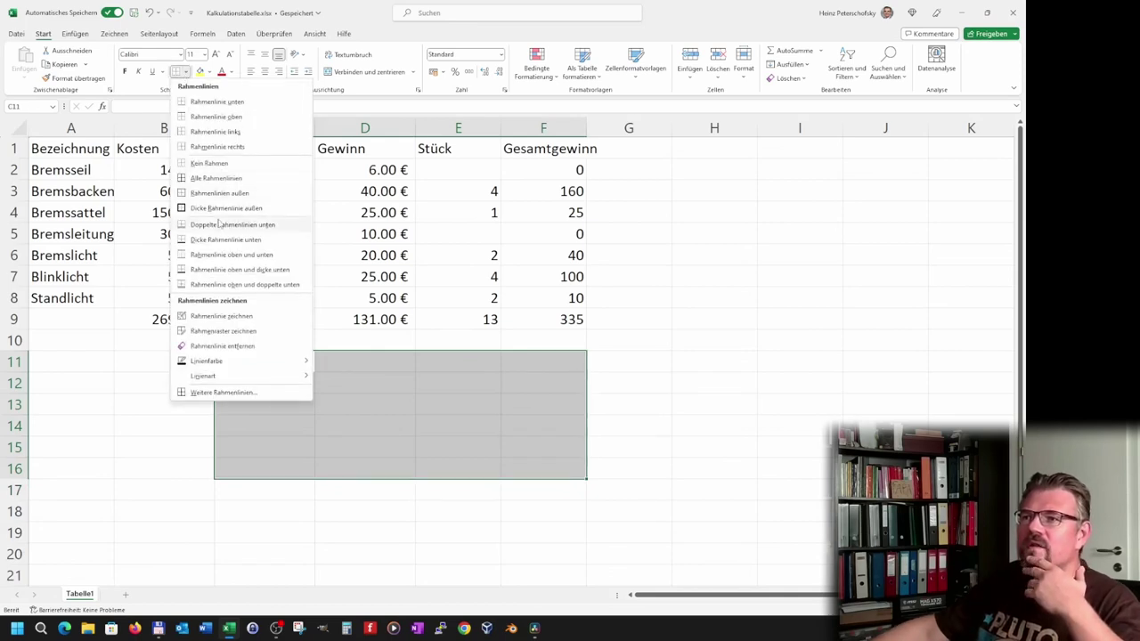
pyautogui.click(218, 284)
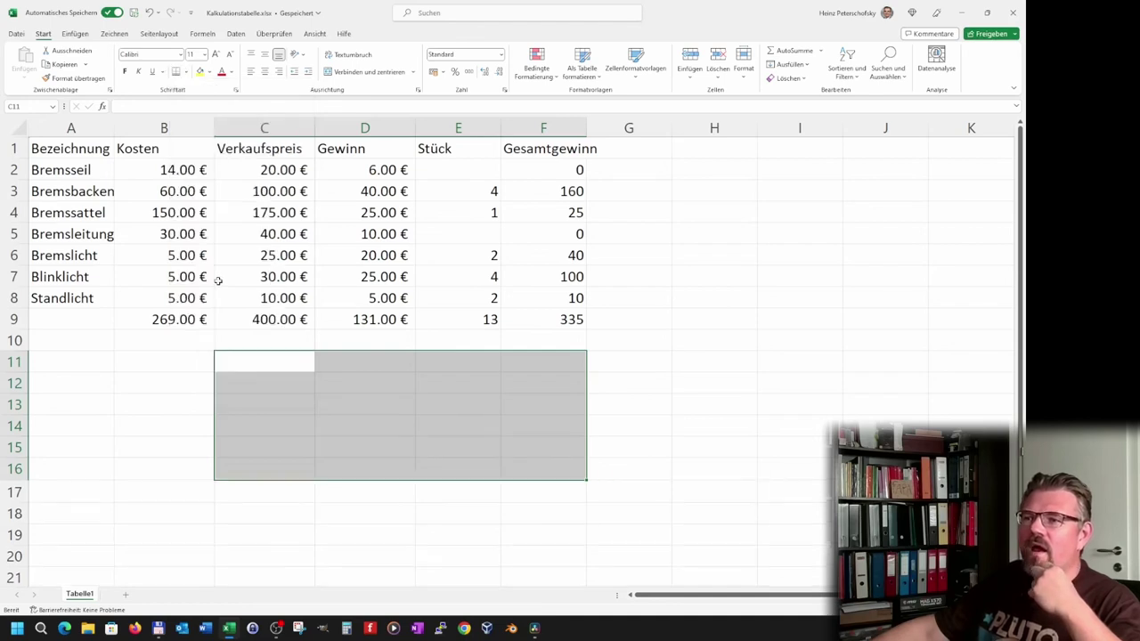
pyautogui.click(365, 470)
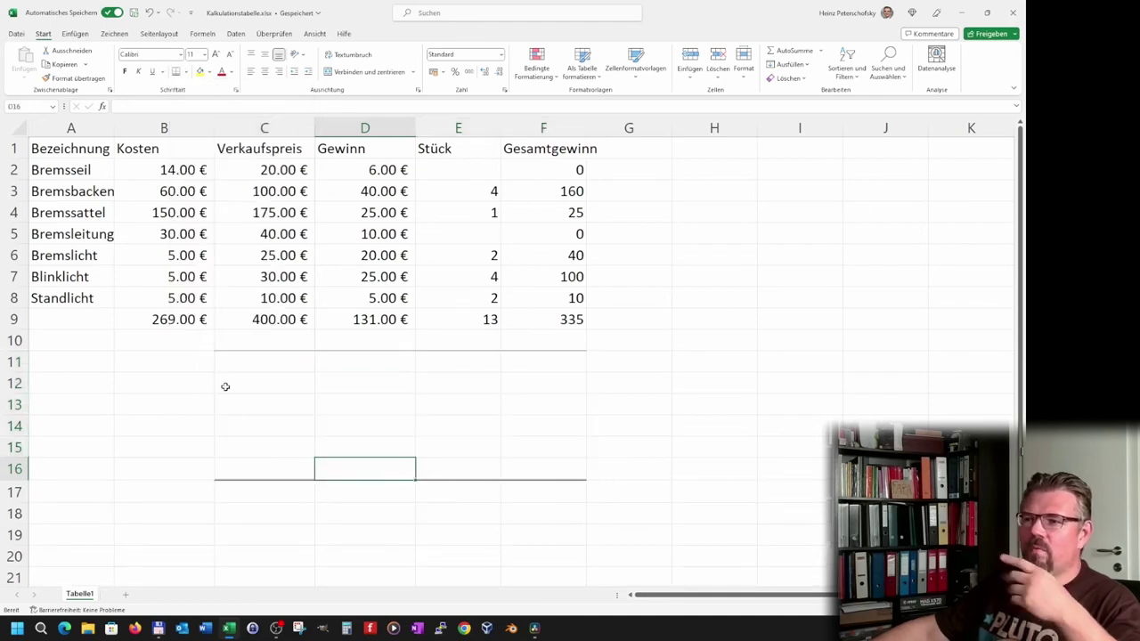
# Remove all borders from C11:F16 with Kein Rahmen and reselect the block
pyautogui.moveTo(229, 372); pyautogui.dragTo(521, 468)
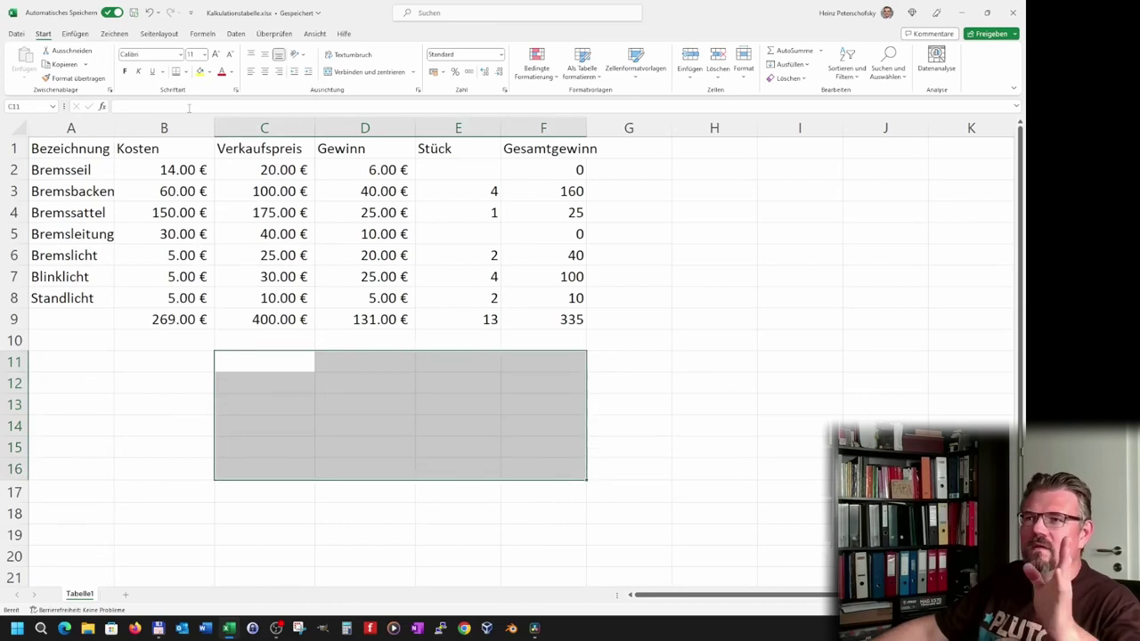
pyautogui.click(185, 73)
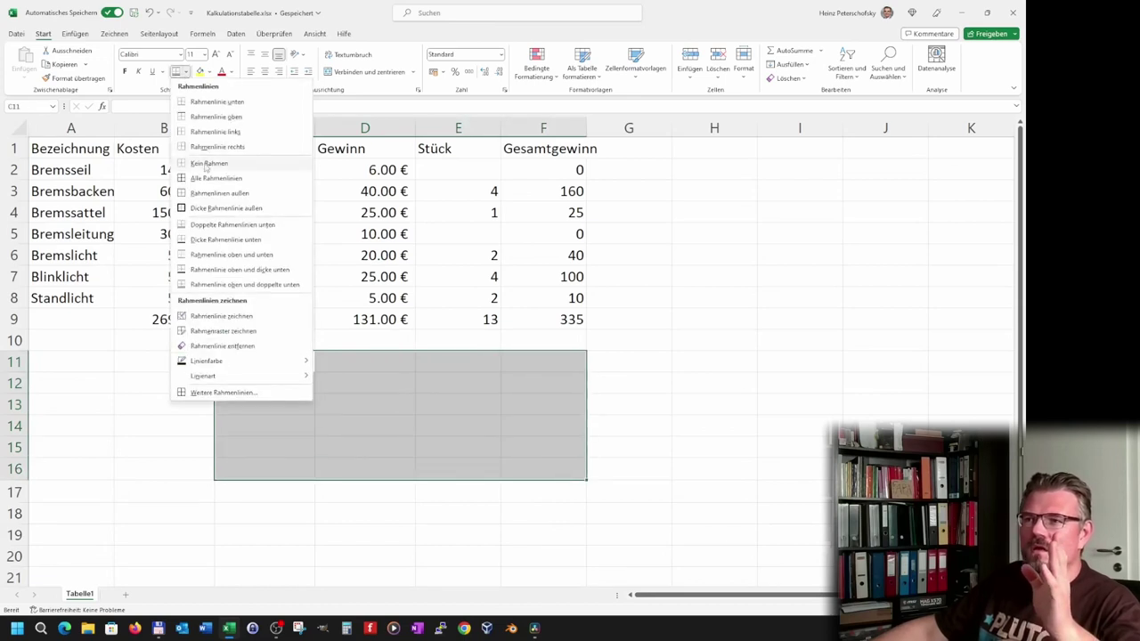
pyautogui.click(237, 229)
pyautogui.click(489, 383)
pyautogui.moveTo(283, 365); pyautogui.dragTo(538, 464)
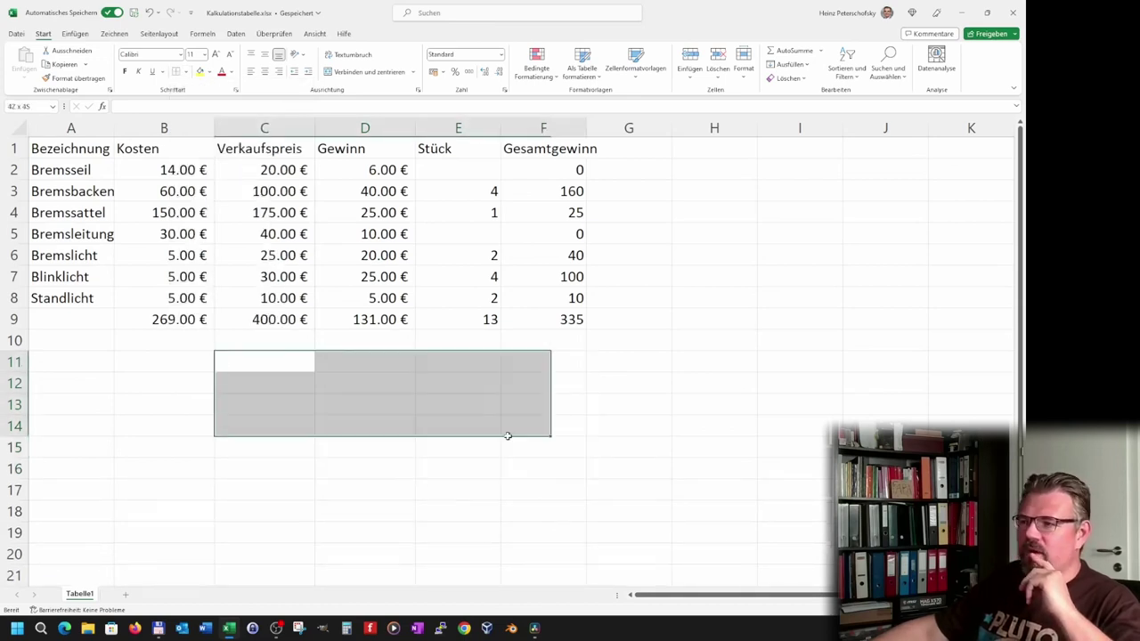
pyautogui.click(185, 73)
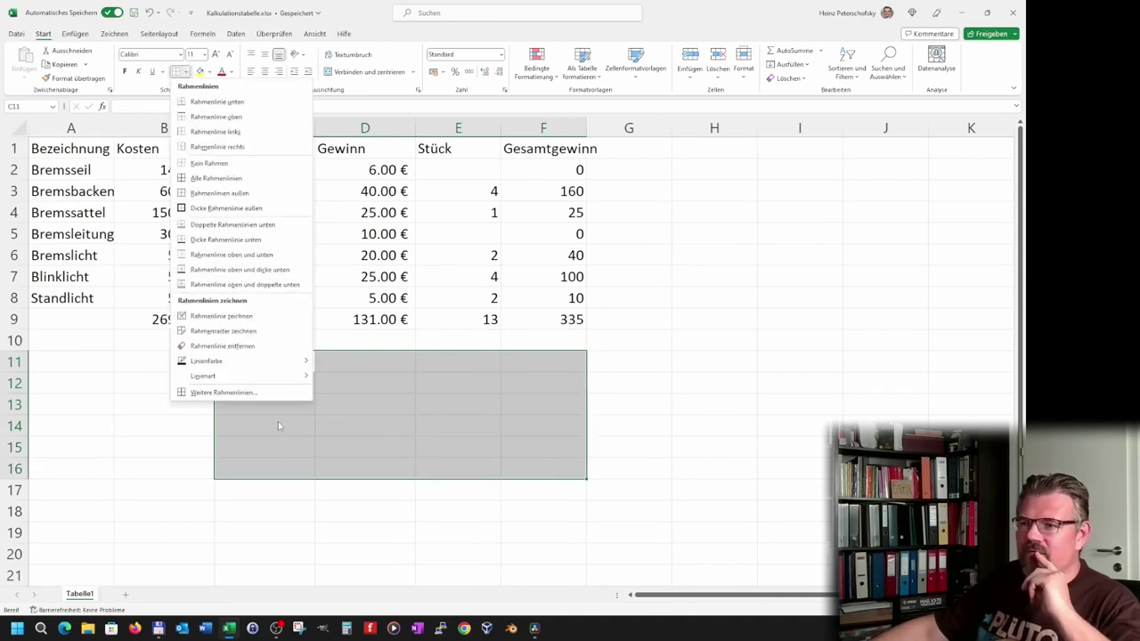
# Use Weitere Rahmenlinien to give C11:F16 a dash-dot left edge and thick inner vertical lines
pyautogui.click(222, 393)
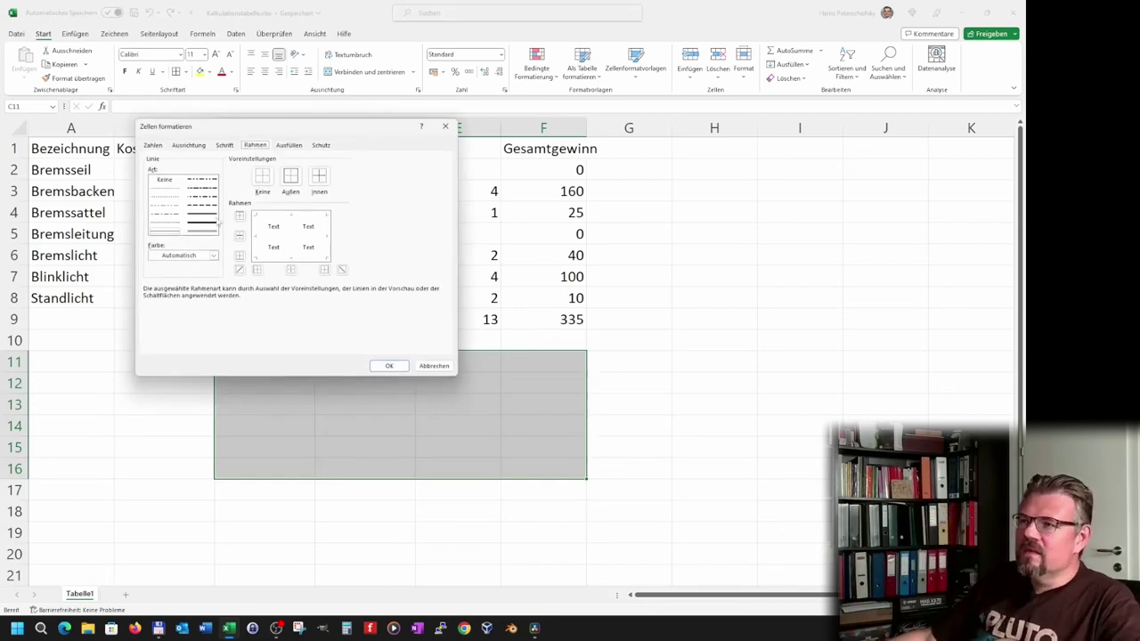
pyautogui.moveTo(369, 131); pyautogui.dragTo(524, 130)
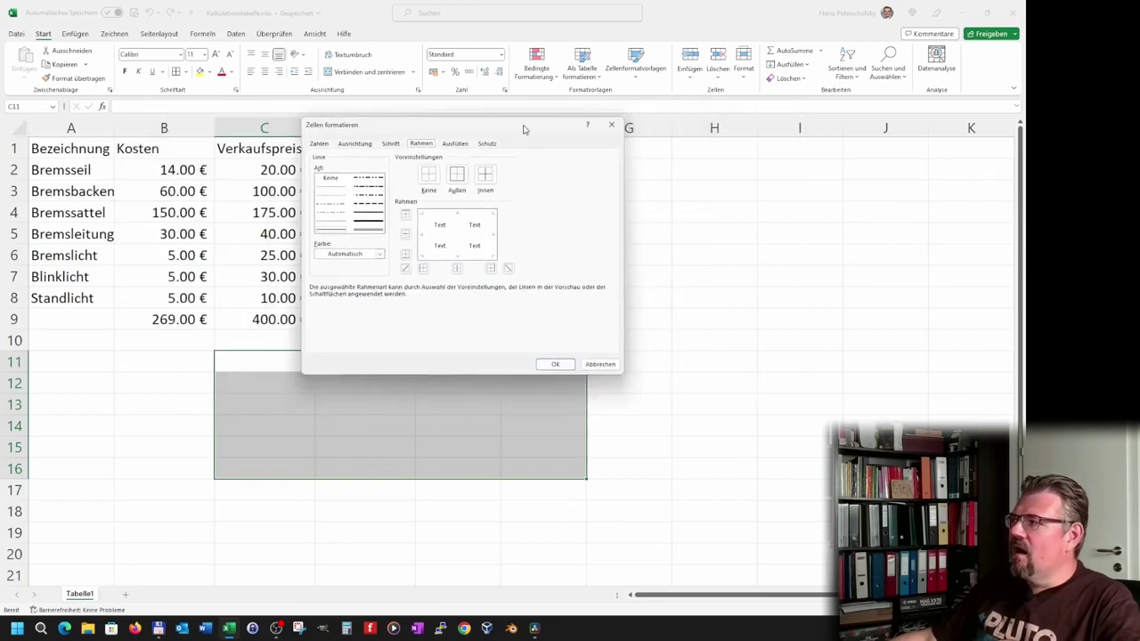
pyautogui.moveTo(416, 128); pyautogui.dragTo(281, 74)
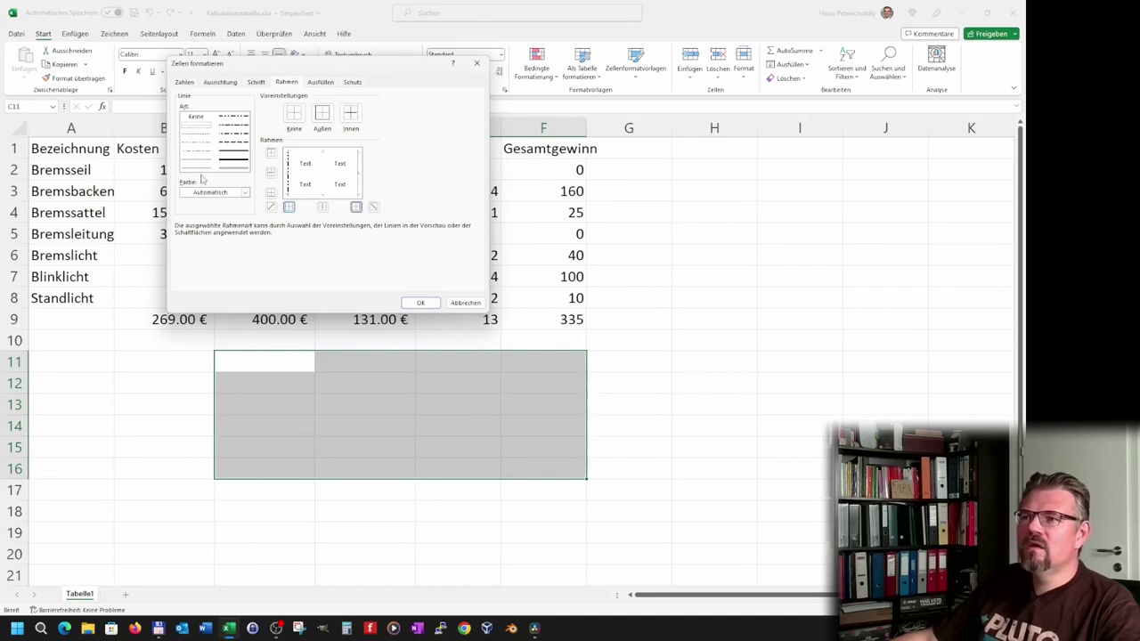
pyautogui.click(231, 167)
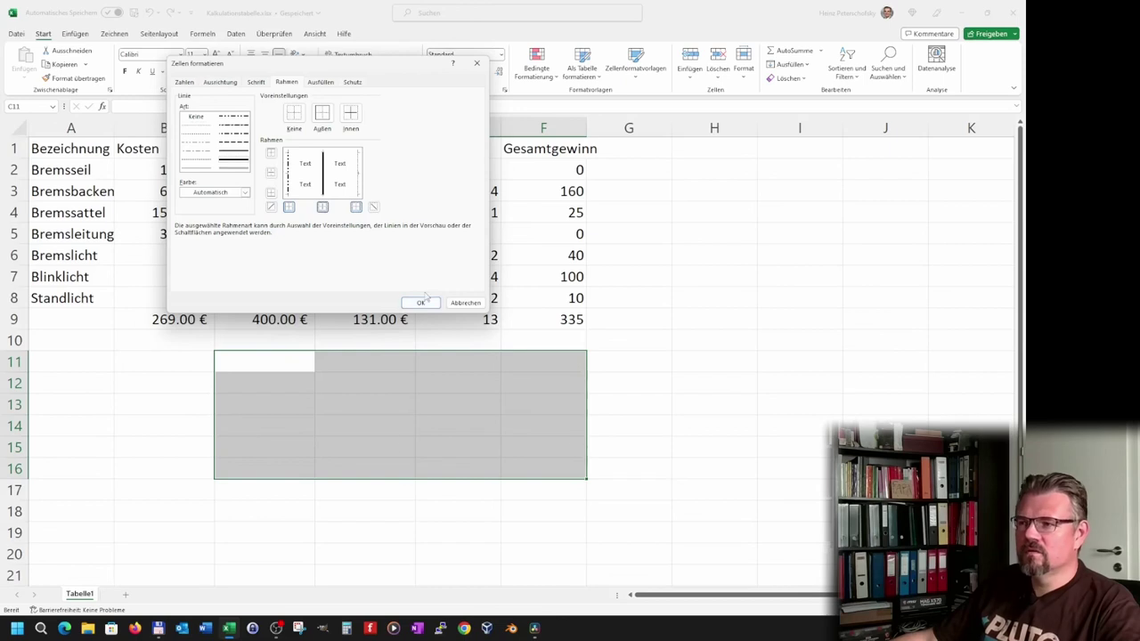
pyautogui.click(421, 302)
pyautogui.click(634, 444)
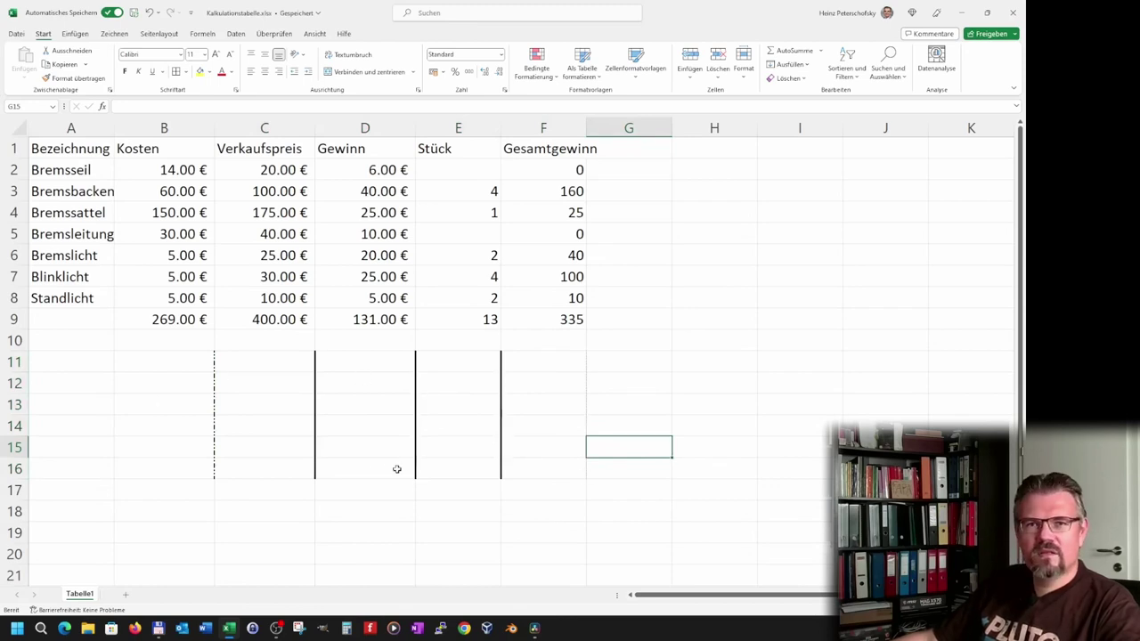
# Remove the thick borders from C11:F16 with Kein Rahmen
pyautogui.moveTo(251, 353); pyautogui.dragTo(549, 463)
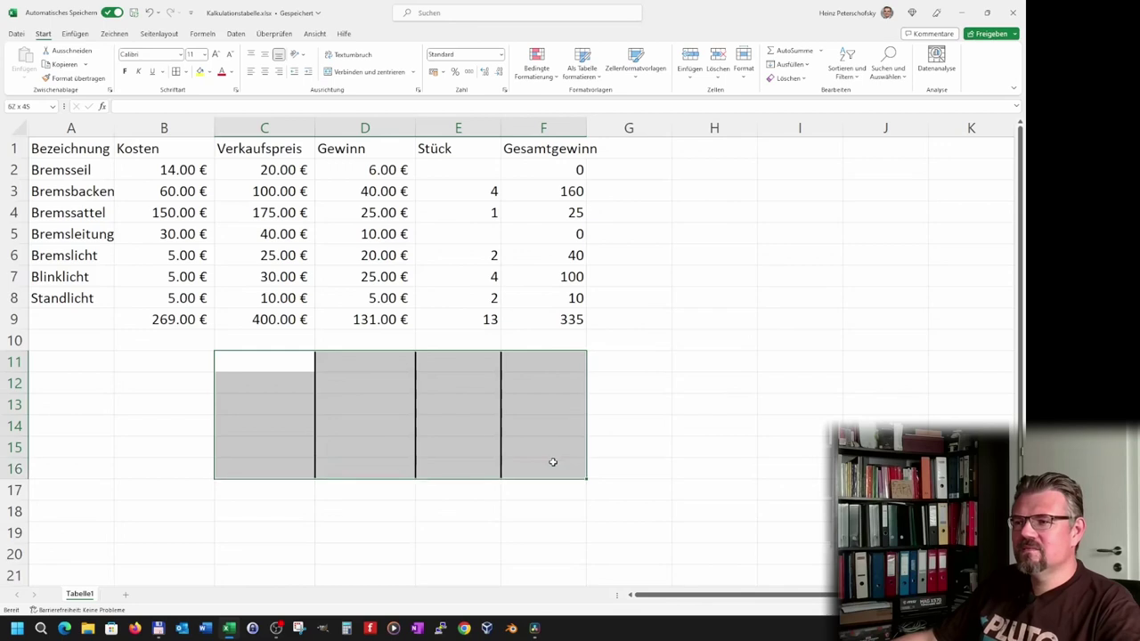
pyautogui.click(186, 73)
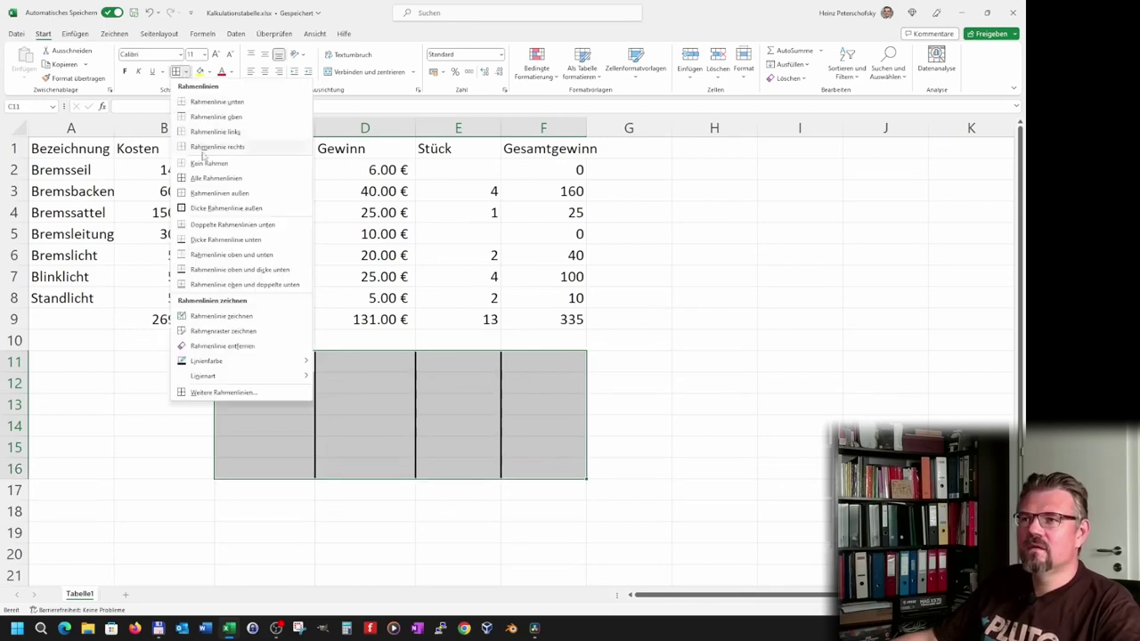
pyautogui.click(195, 148)
# Give C11:F16 thin inner gridlines plus thin top and right edges via Weitere Rahmenlinien
pyautogui.click(186, 73)
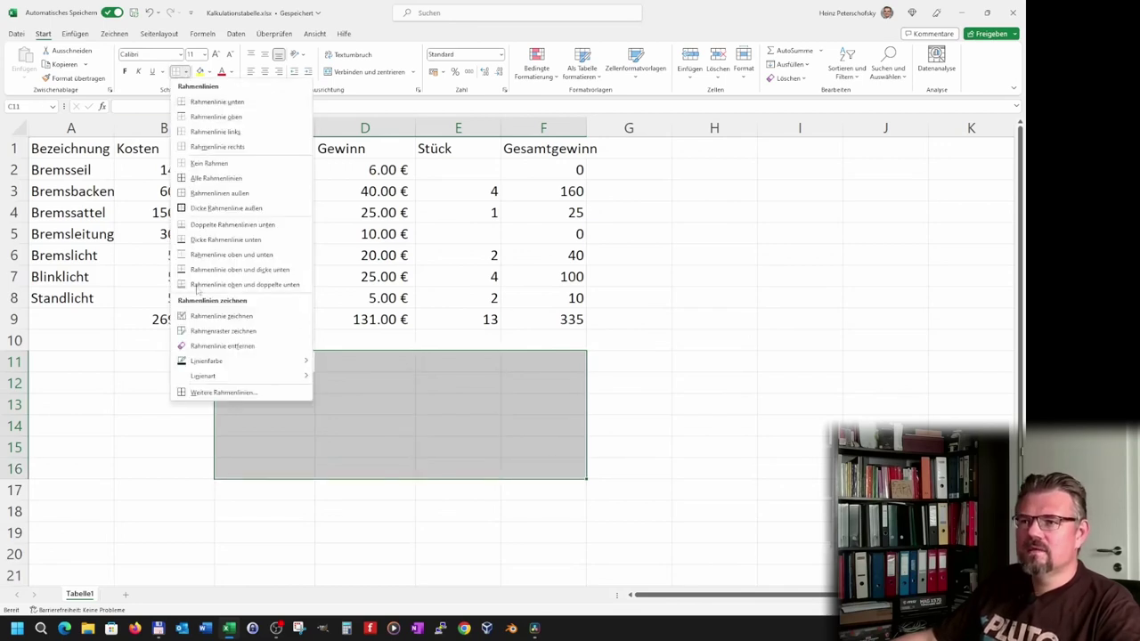
pyautogui.click(225, 393)
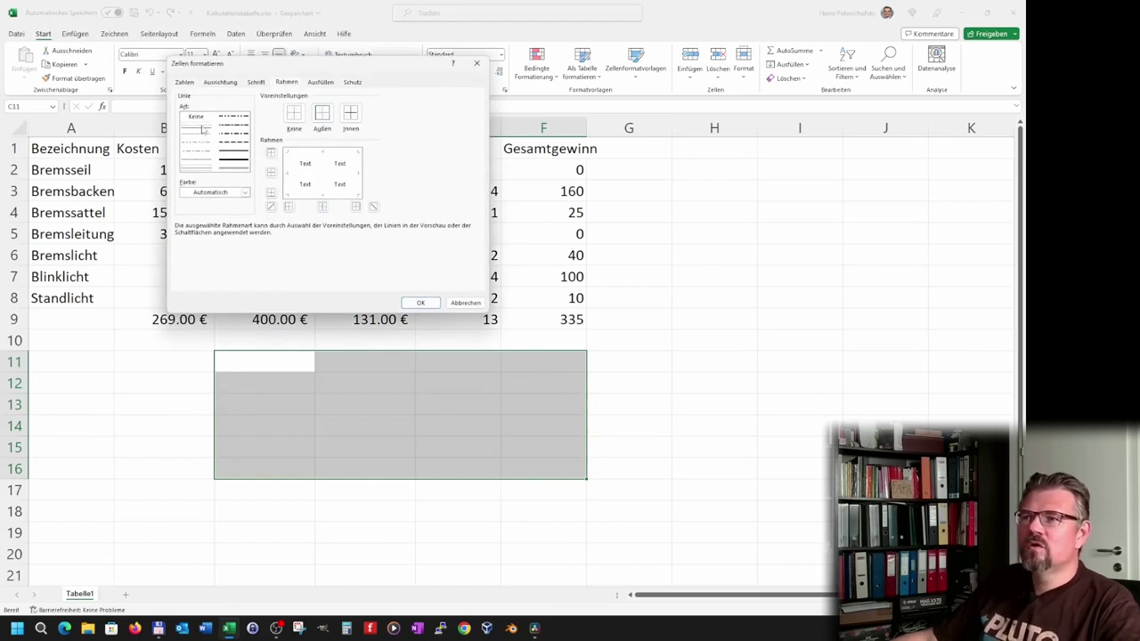
pyautogui.click(350, 120)
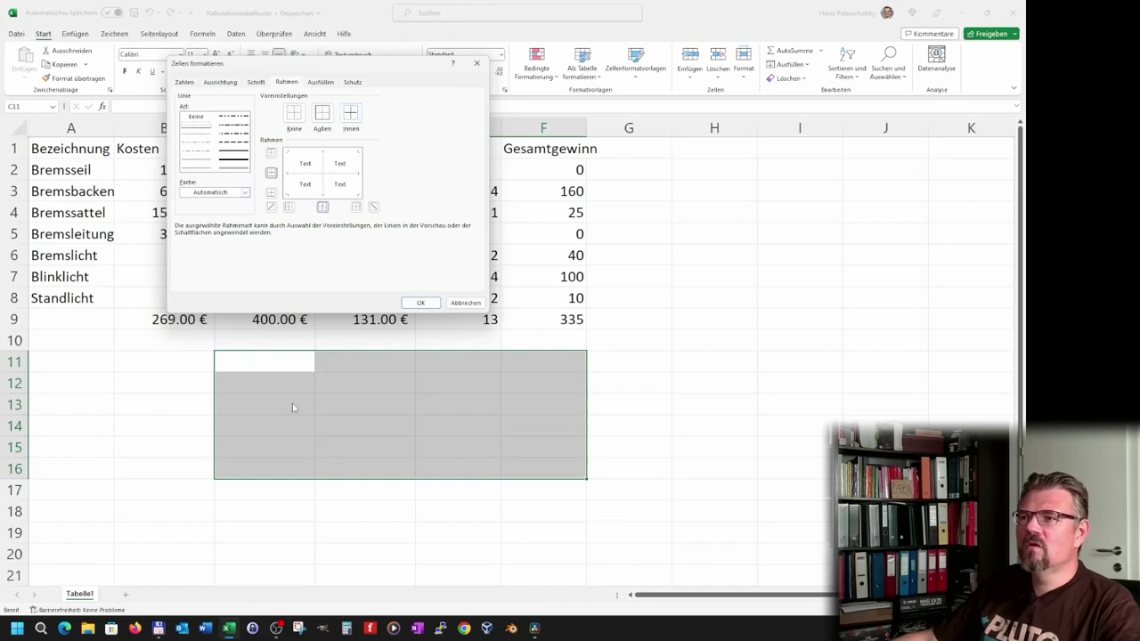
pyautogui.click(209, 172)
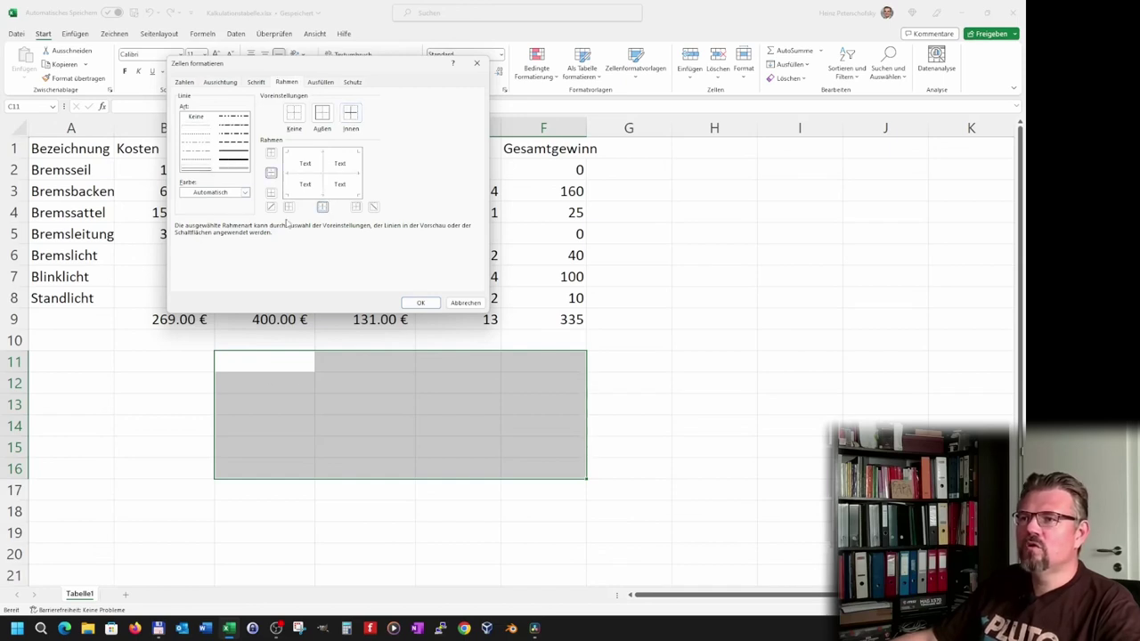
pyautogui.click(271, 157)
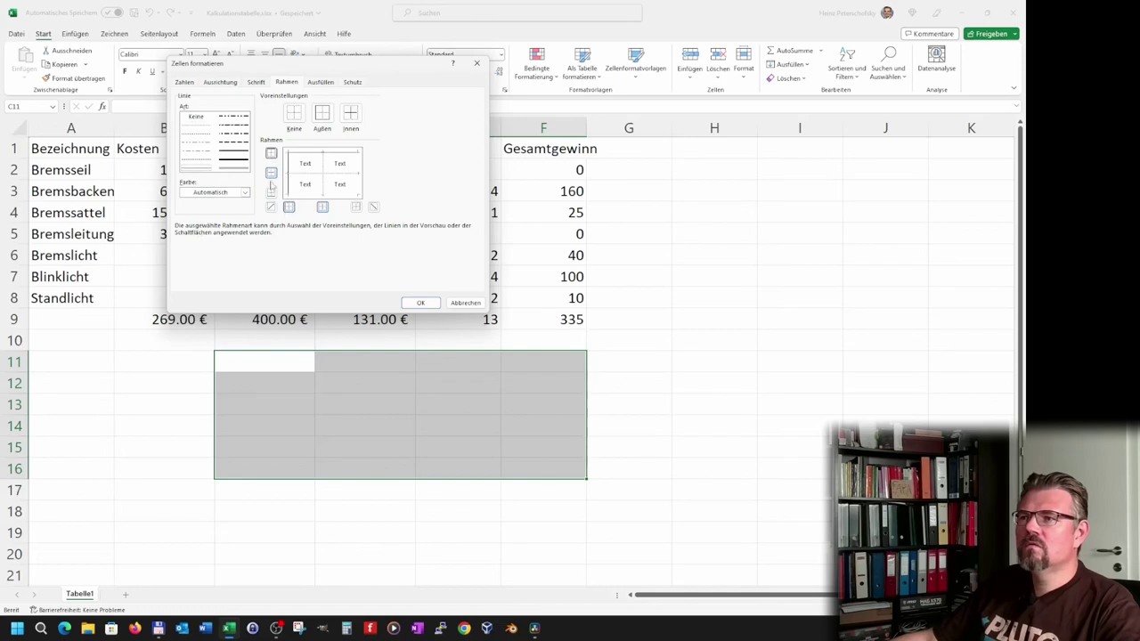
pyautogui.click(358, 207)
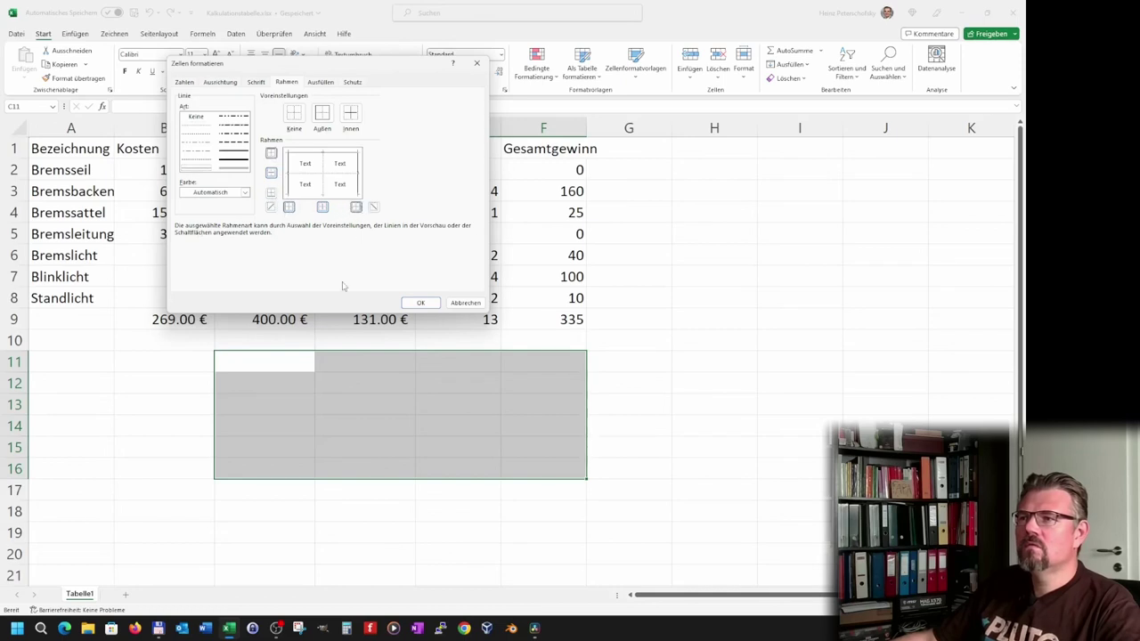
pyautogui.click(421, 303)
pyautogui.click(605, 429)
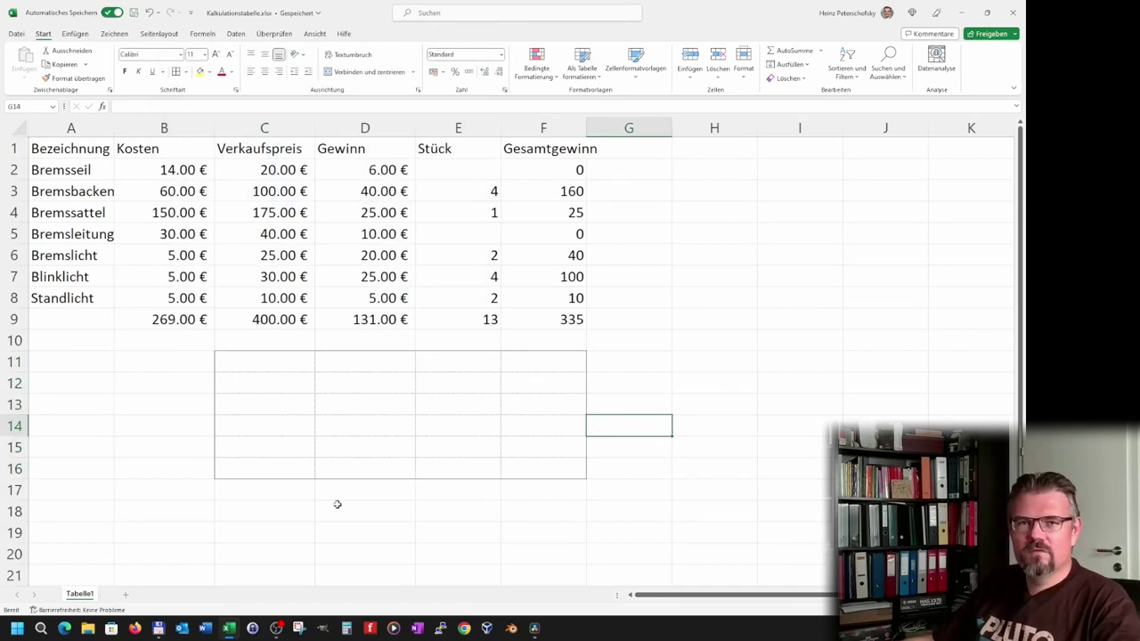
# Clear every border line from C11:F16 using Kein Rahmen
pyautogui.moveTo(236, 361); pyautogui.dragTo(530, 472)
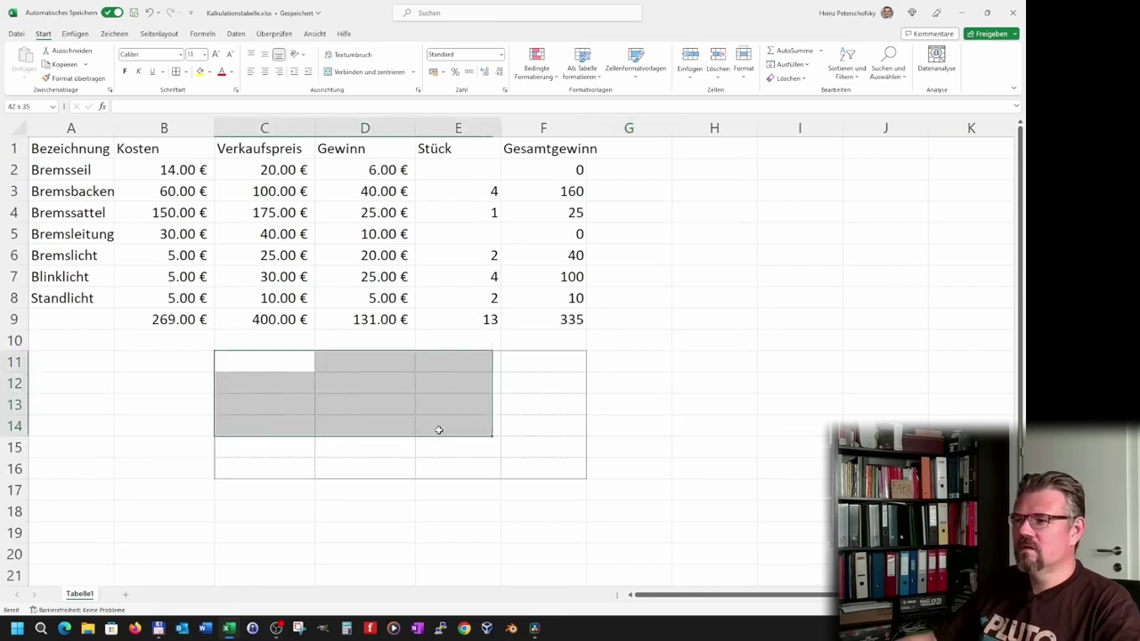
pyautogui.click(185, 71)
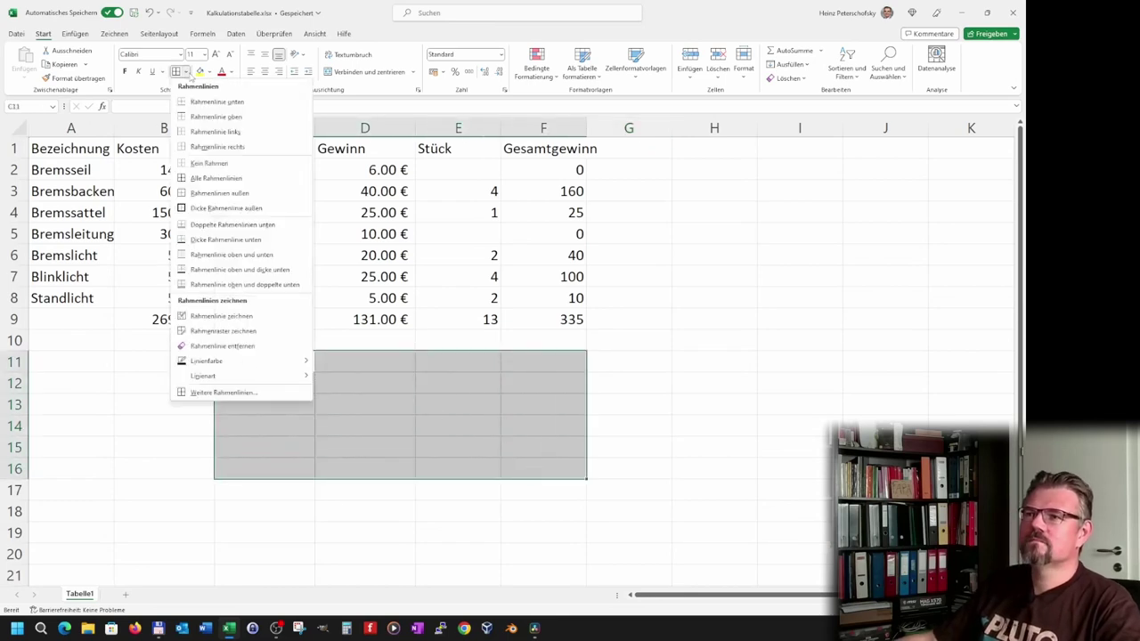
pyautogui.click(209, 163)
pyautogui.click(258, 403)
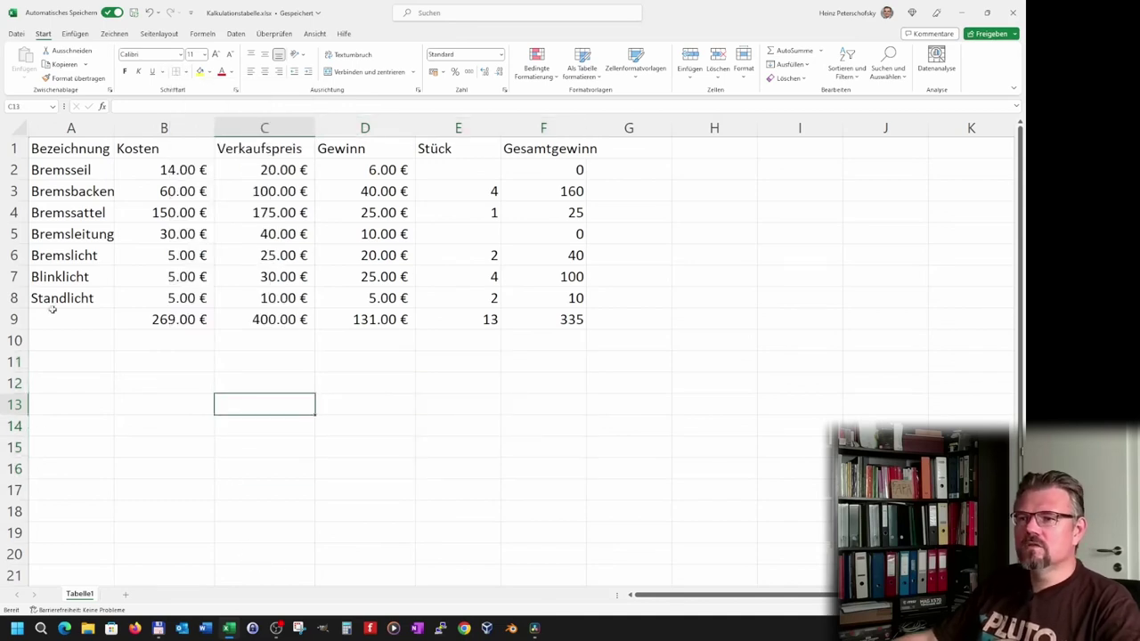
# Apply a thick bottom border to the Standlicht row A8:F8
pyautogui.moveTo(47, 301); pyautogui.dragTo(547, 297)
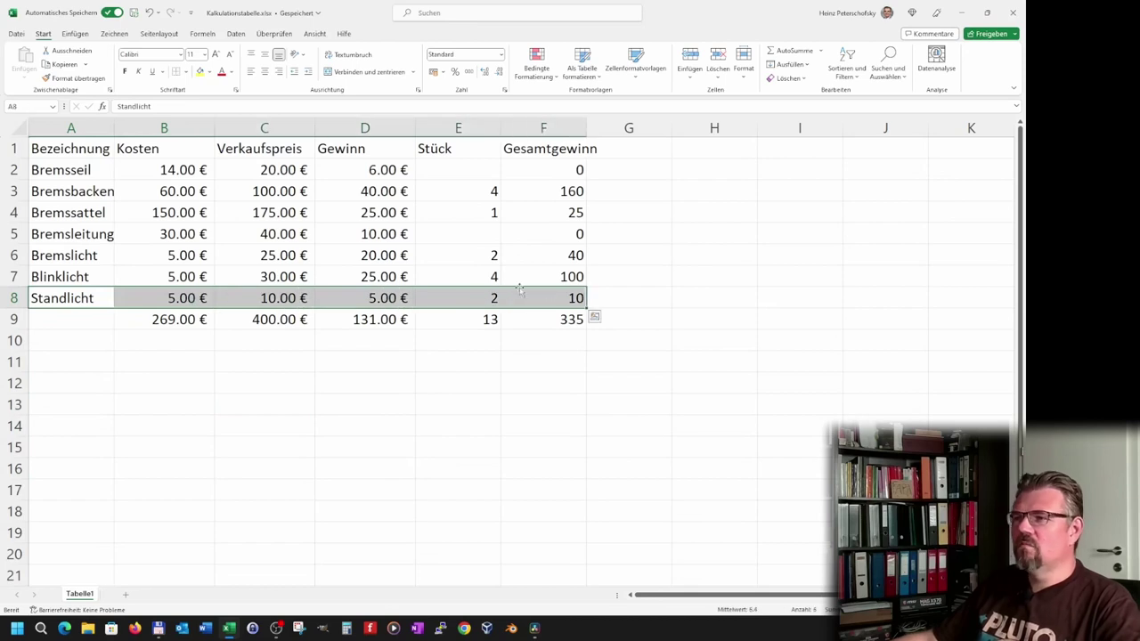
pyautogui.click(187, 73)
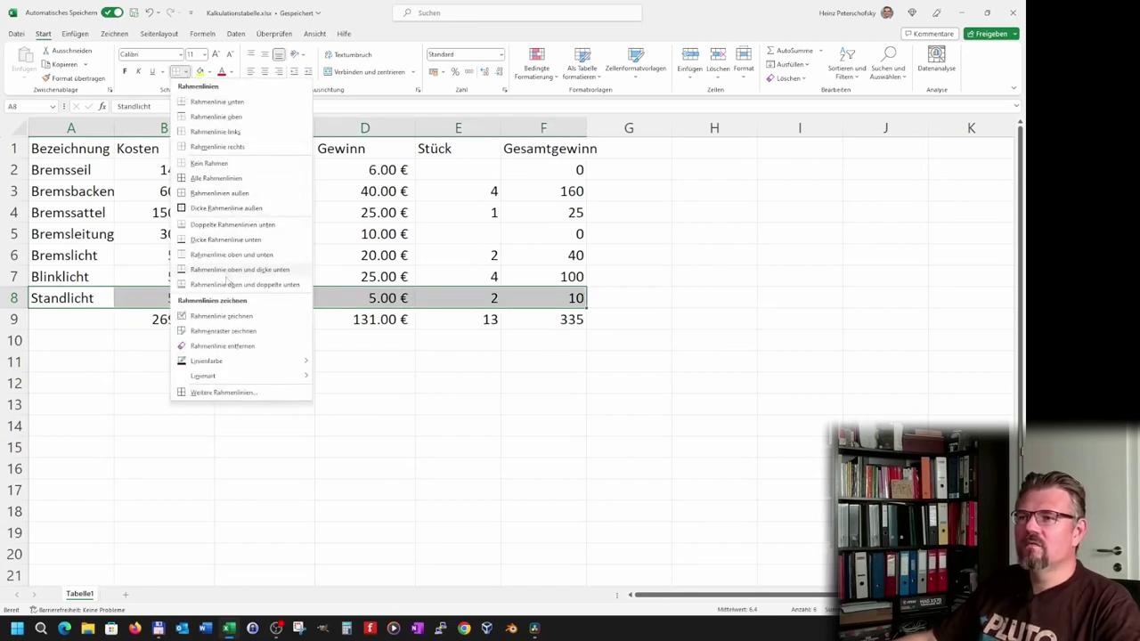
pyautogui.click(230, 240)
# Give the totals row A9:F9 a top line and a double bottom line
pyautogui.moveTo(56, 326); pyautogui.dragTo(541, 326)
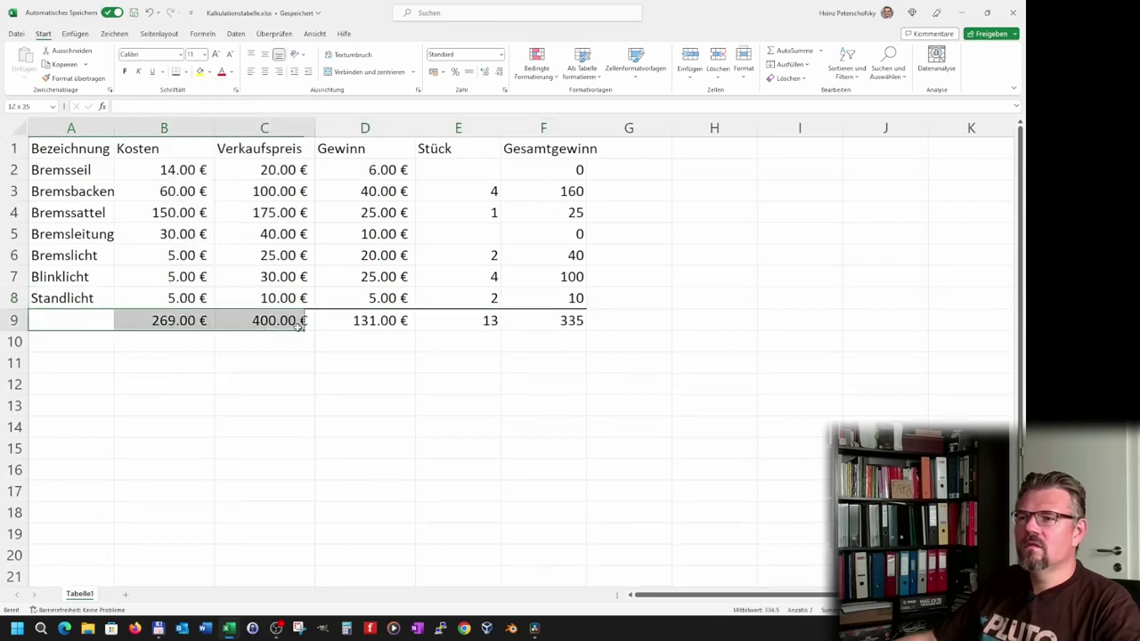
pyautogui.click(187, 72)
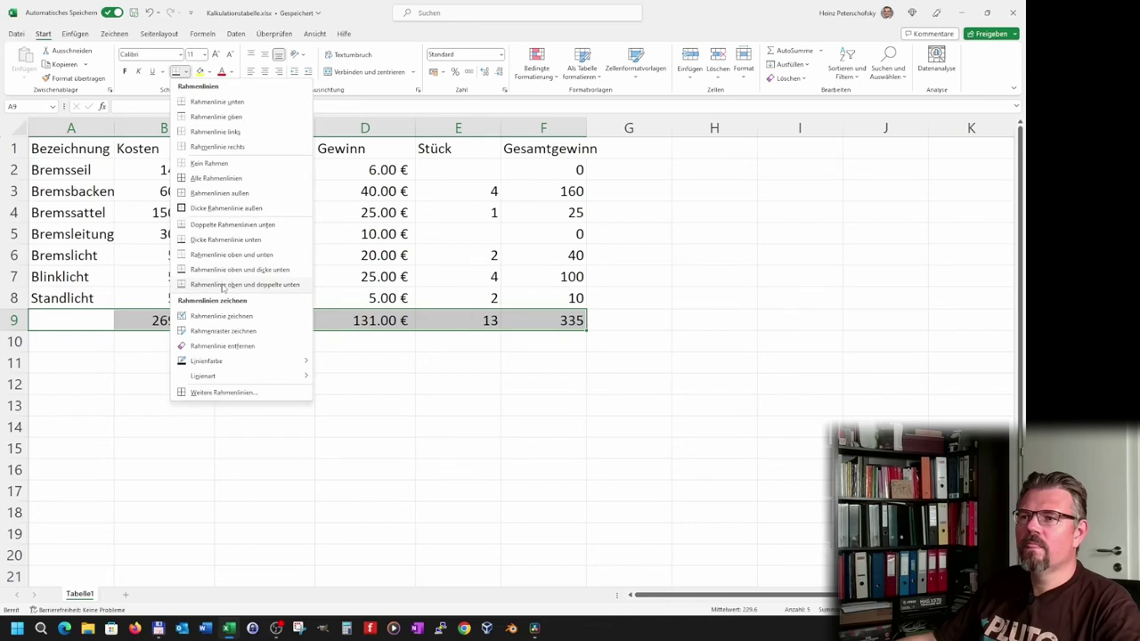
pyautogui.click(232, 225)
pyautogui.click(267, 429)
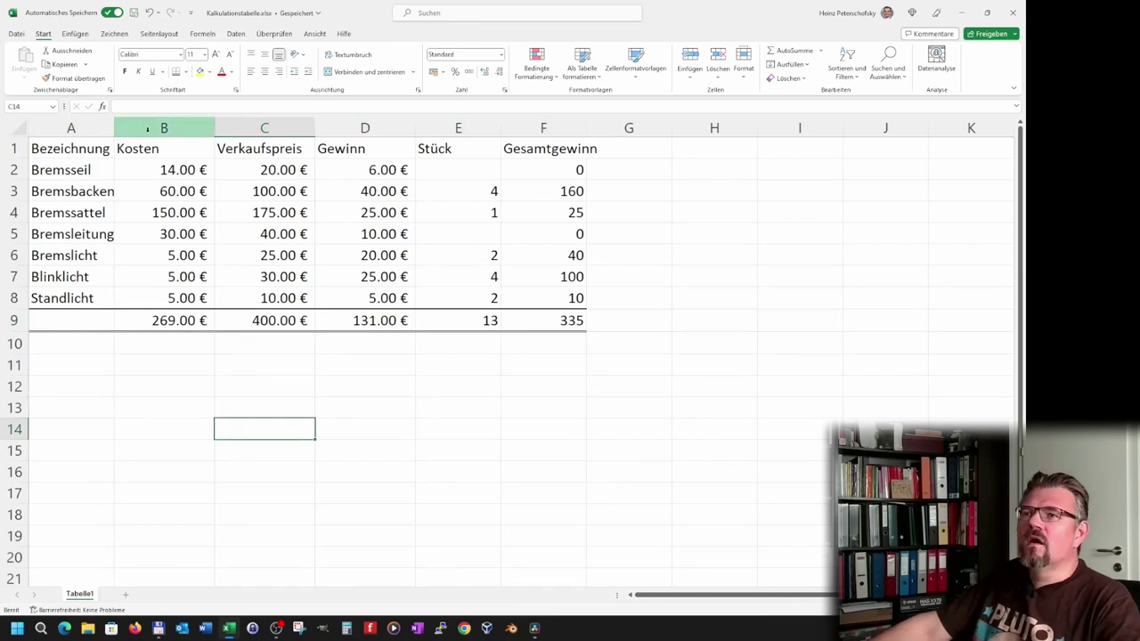
# Make the header row A1:F1 (Bezeichnung to Gesamtgewinn) bold at font size 11
pyautogui.click(323, 248)
pyautogui.click(288, 160)
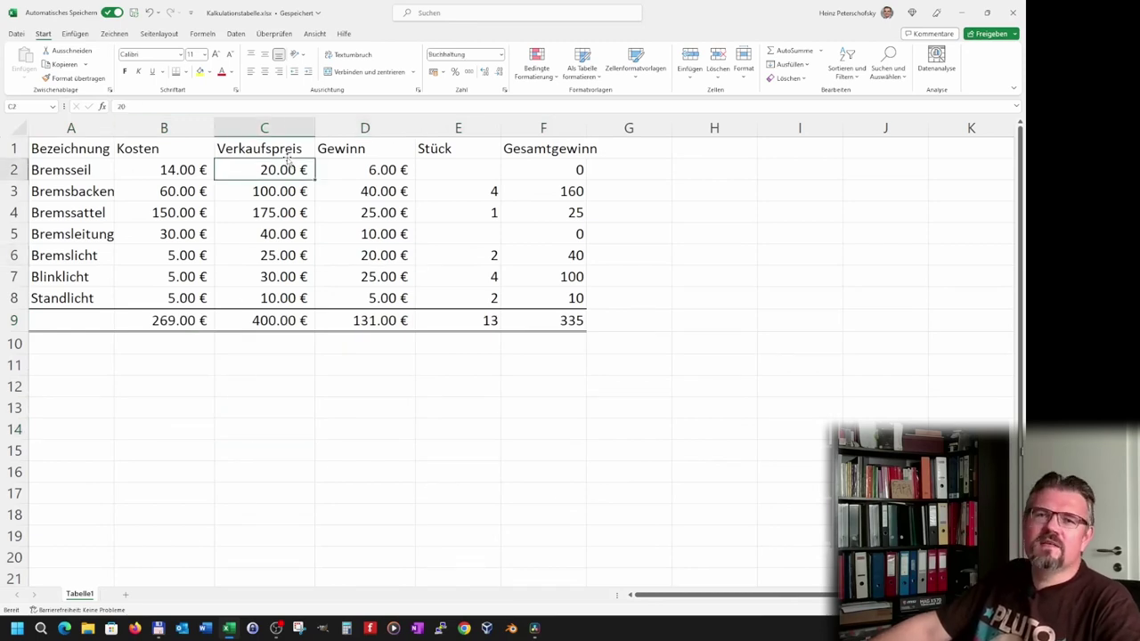
pyautogui.moveTo(76, 148); pyautogui.dragTo(580, 149)
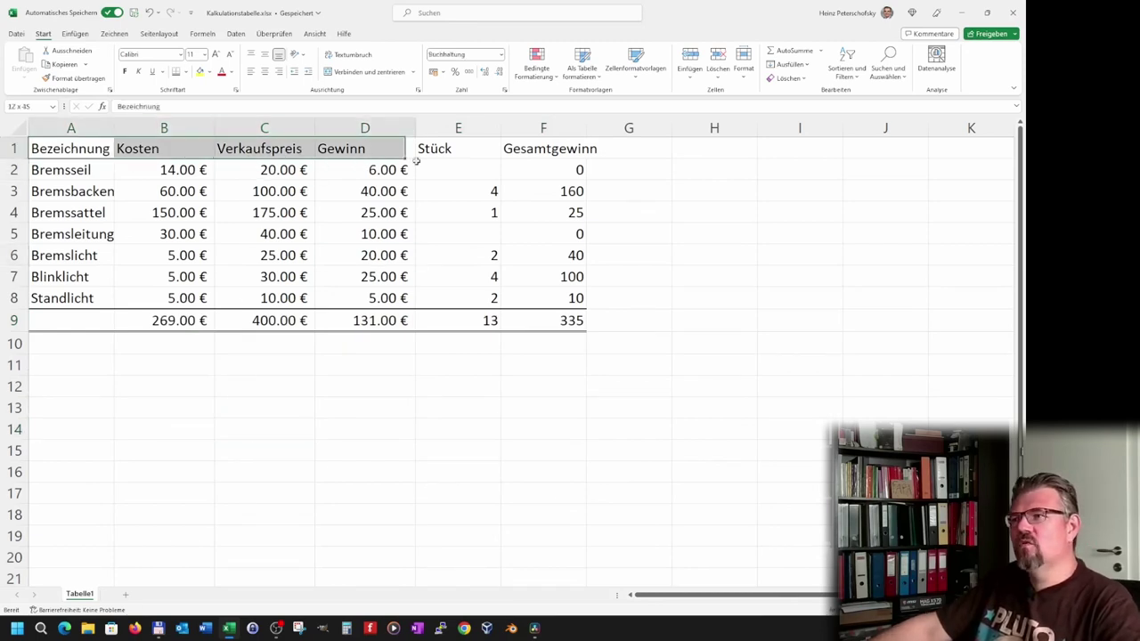
pyautogui.click(202, 54)
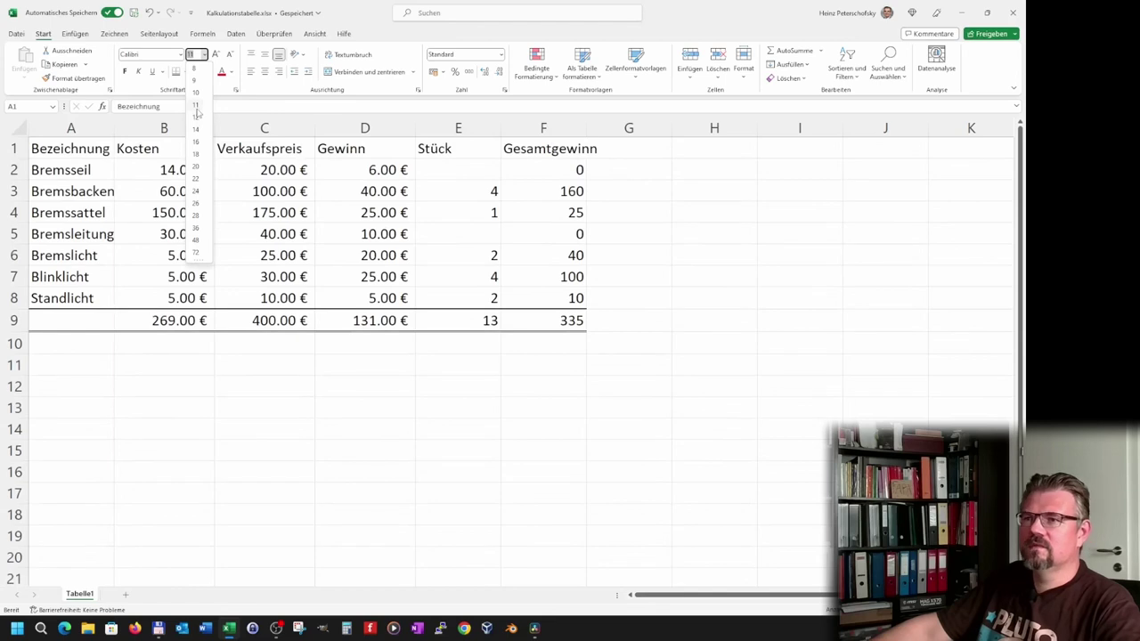
pyautogui.click(196, 106)
pyautogui.click(125, 72)
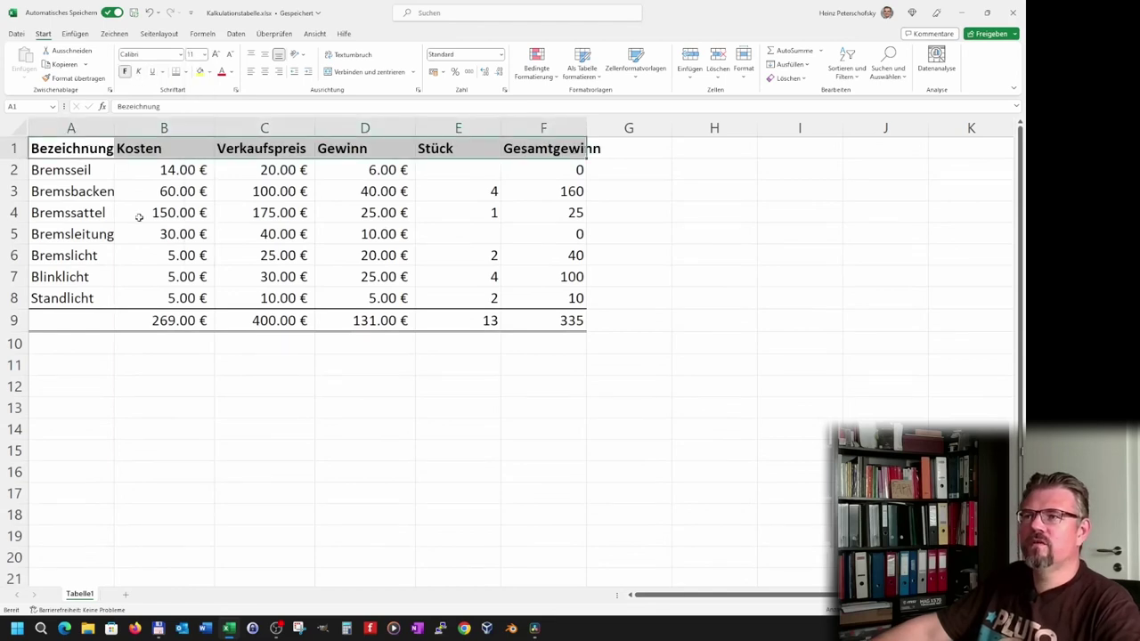
pyautogui.click(140, 218)
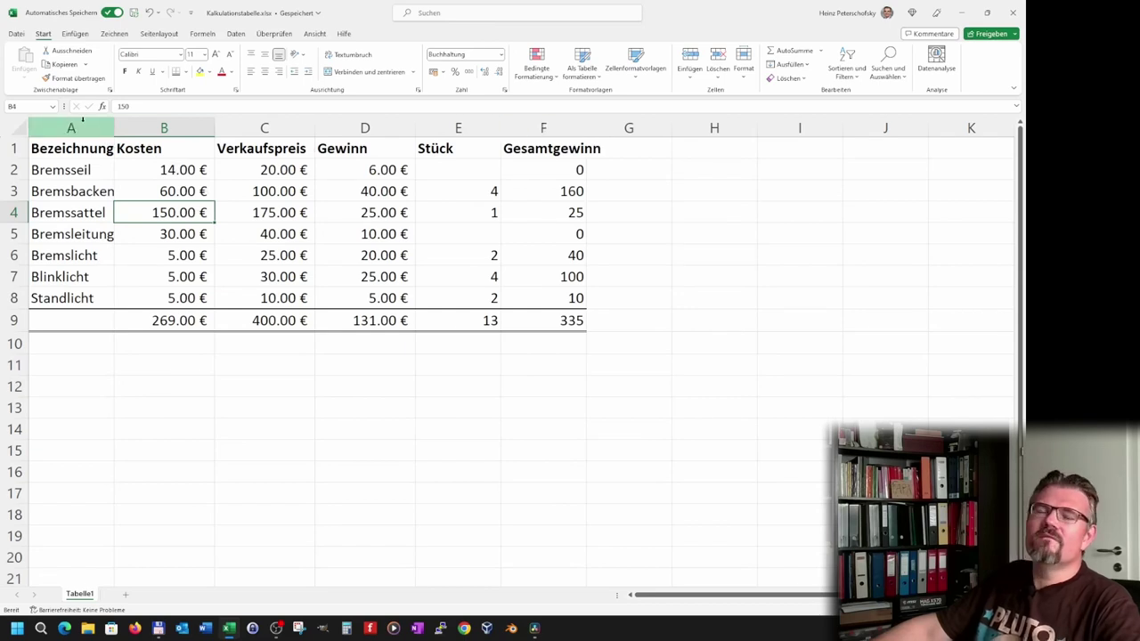
# AutoFit columns A through F to their contents
pyautogui.moveTo(83, 125); pyautogui.dragTo(546, 126)
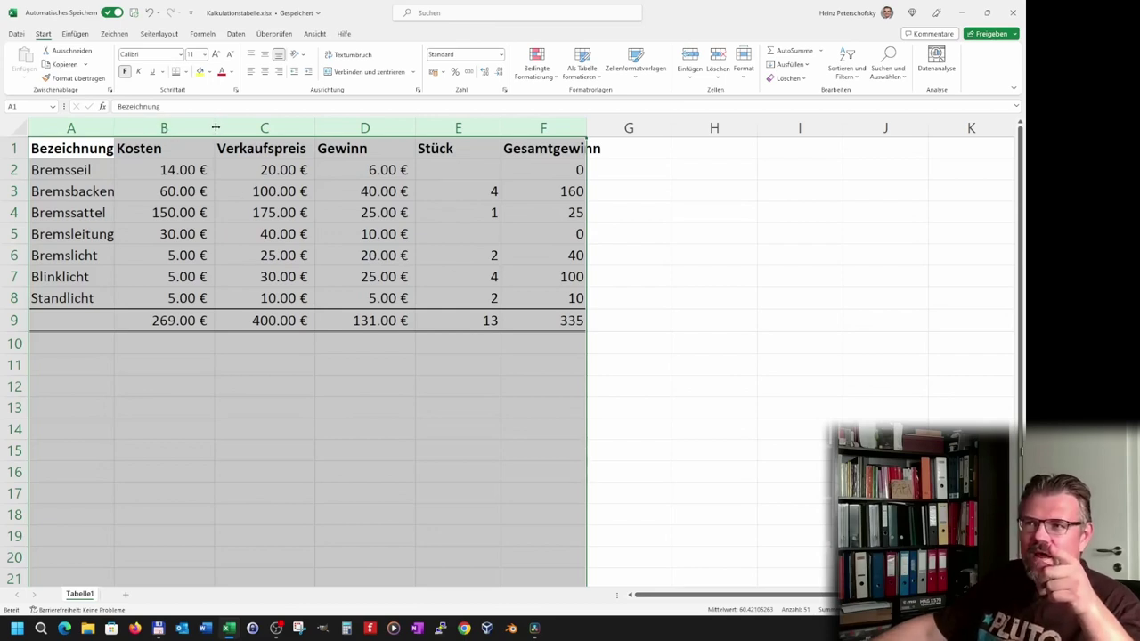
pyautogui.doubleClick(215, 128)
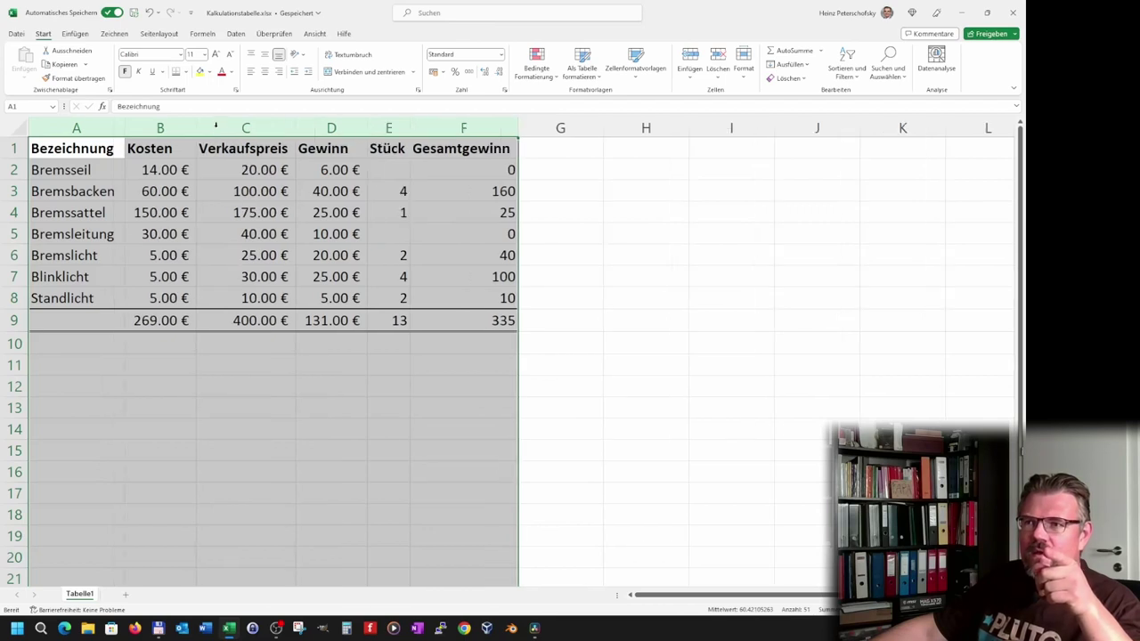
pyautogui.click(439, 402)
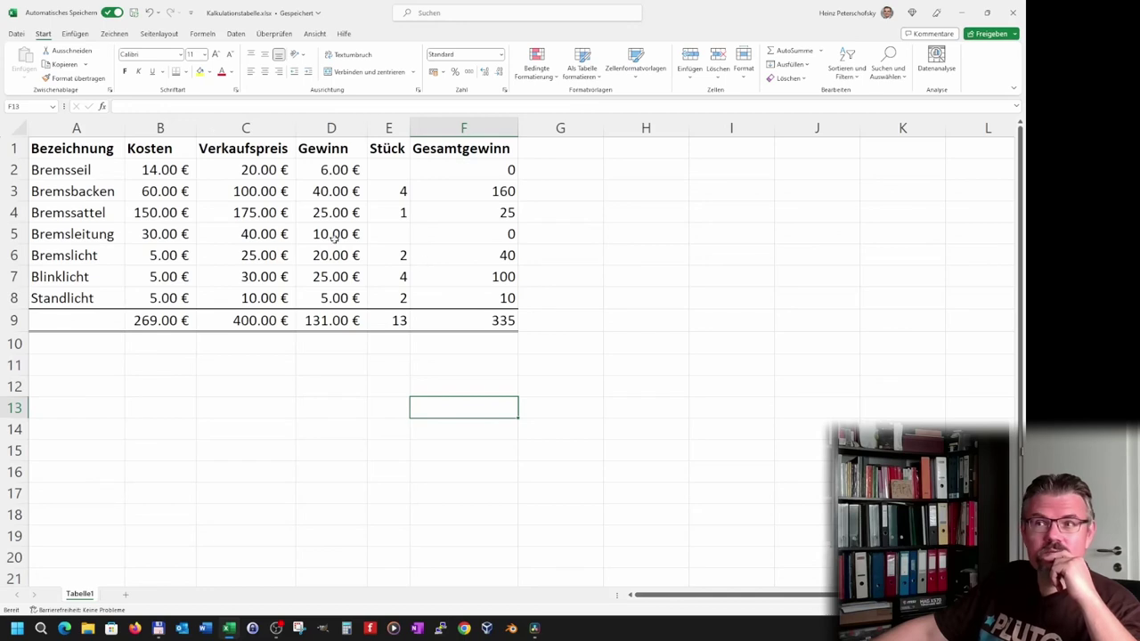
# Widen Kosten, Verkaufspreis and Gewinn equally, and make the Stück column slightly wider
pyautogui.moveTo(174, 127); pyautogui.dragTo(339, 128)
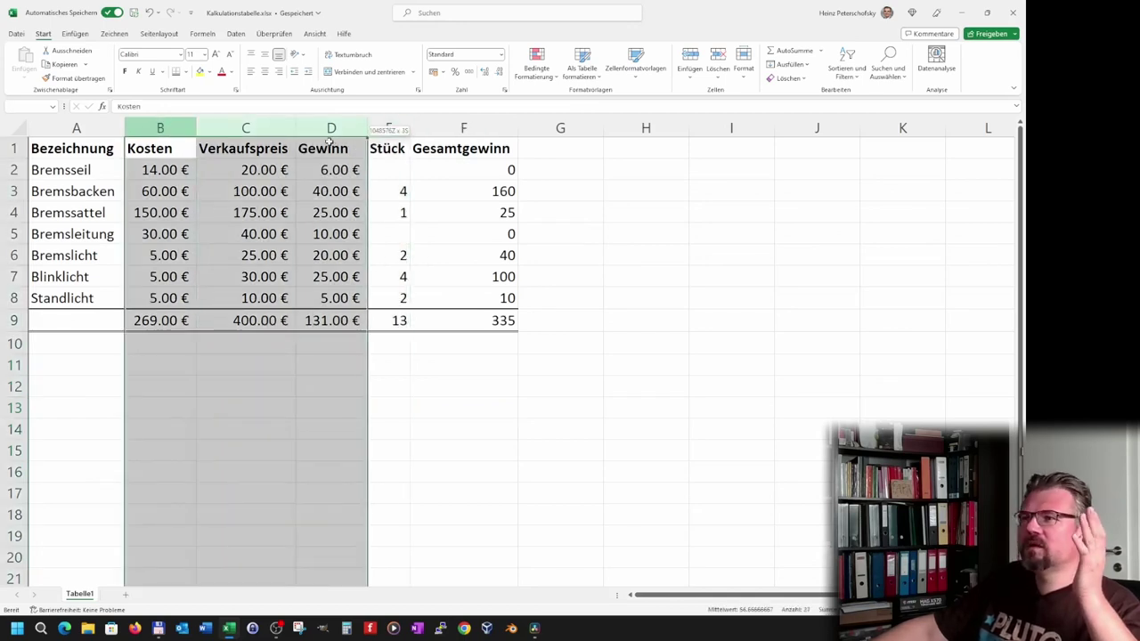
pyautogui.moveTo(196, 127); pyautogui.dragTo(232, 131)
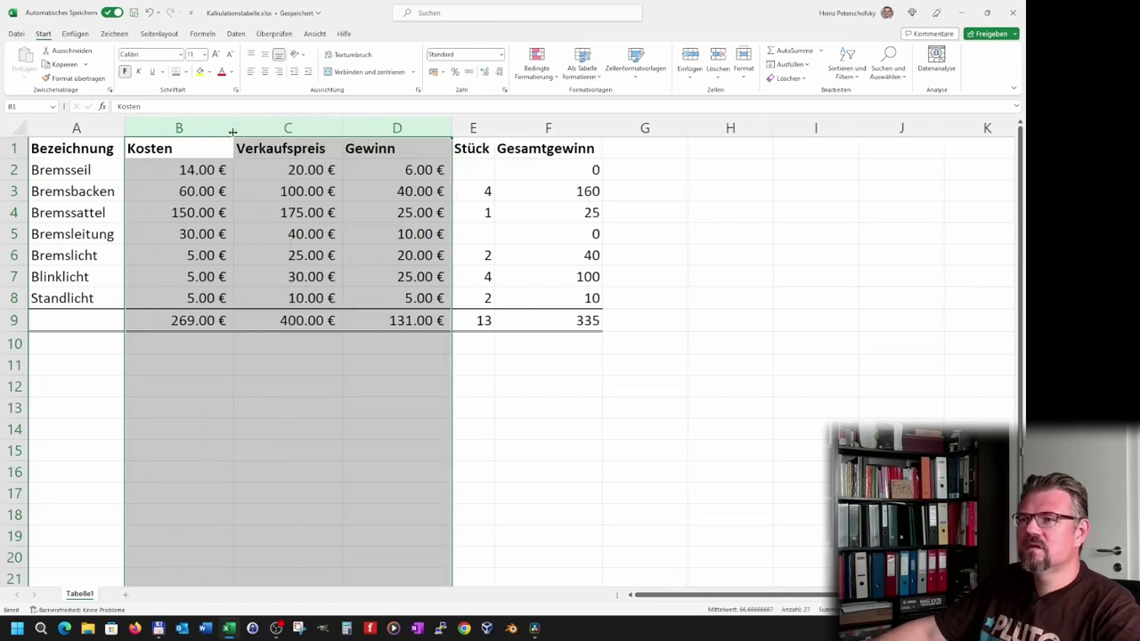
pyautogui.click(665, 482)
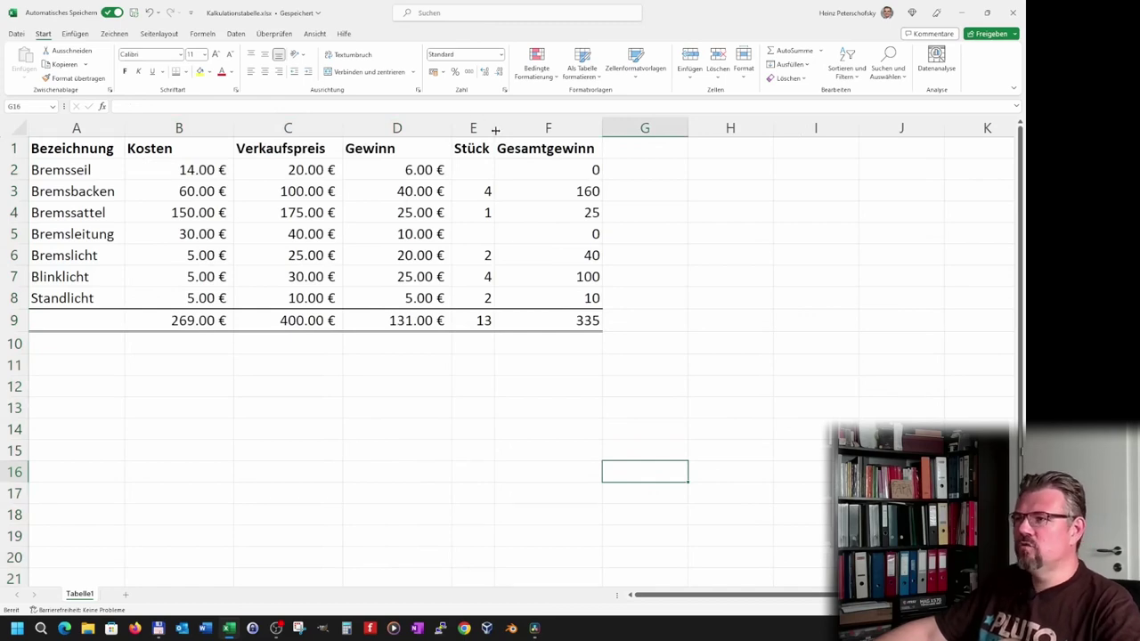
pyautogui.moveTo(496, 130); pyautogui.dragTo(508, 130)
# Select the Bremsbacken quantity cell E3 and bring up the number format list
pyautogui.click(661, 431)
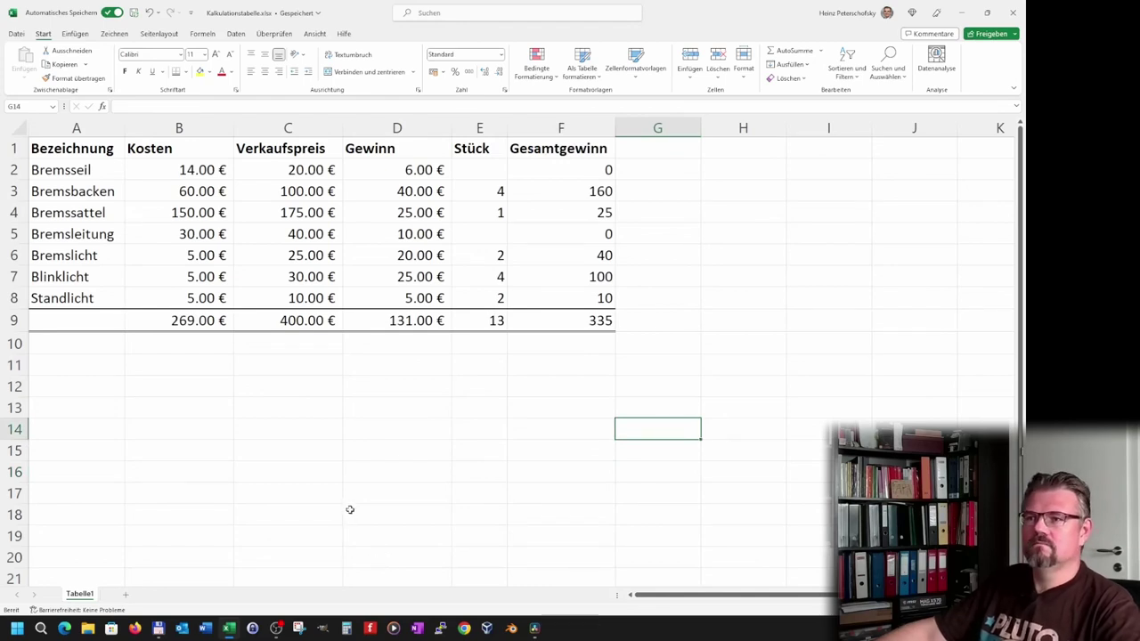
pyautogui.click(479, 170)
pyautogui.press('Down')
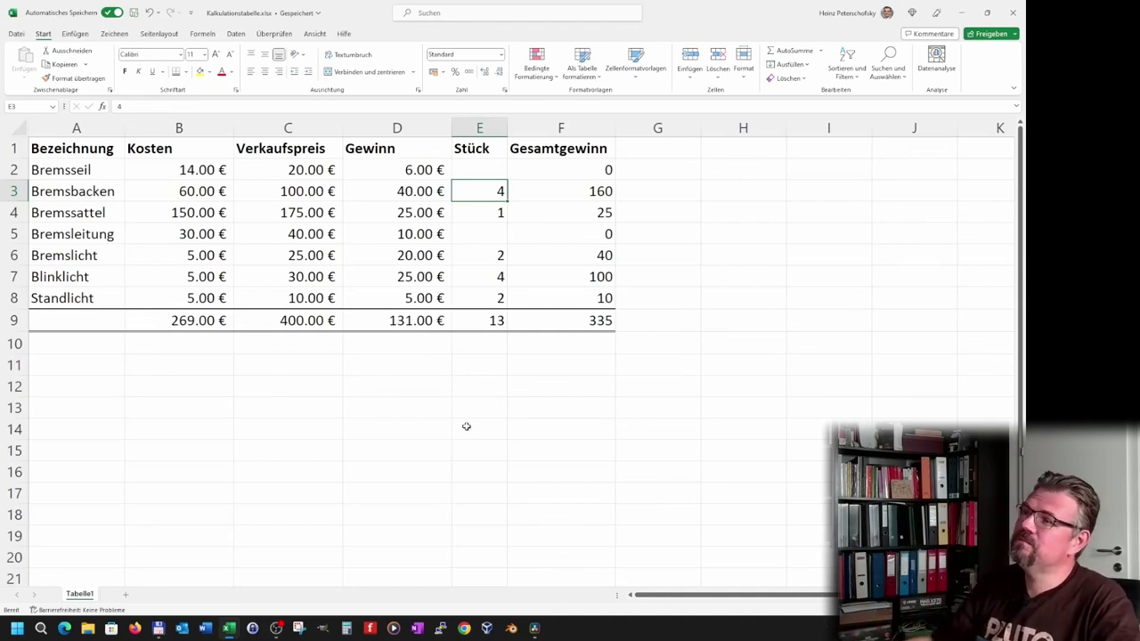
pyautogui.click(503, 227)
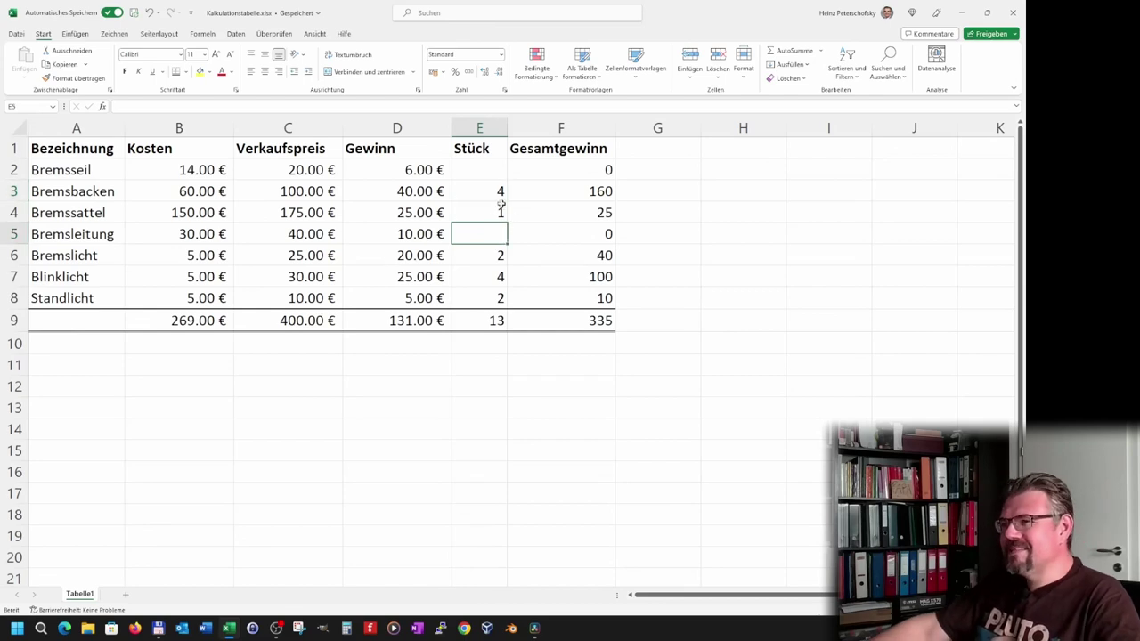
pyautogui.click(488, 205)
pyautogui.click(469, 196)
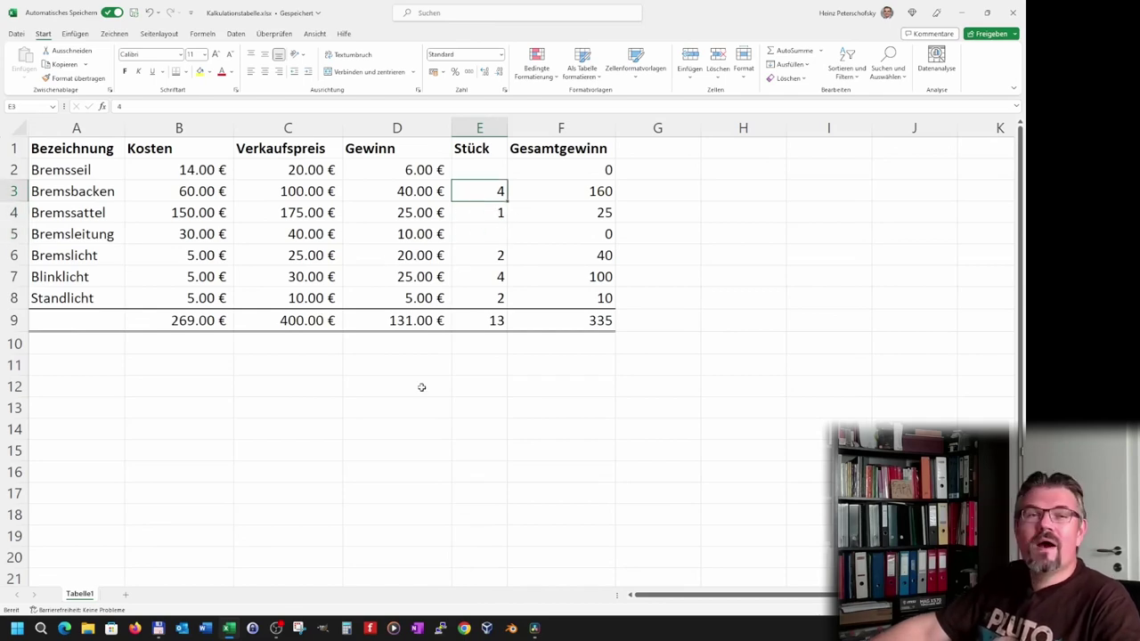
pyautogui.click(501, 55)
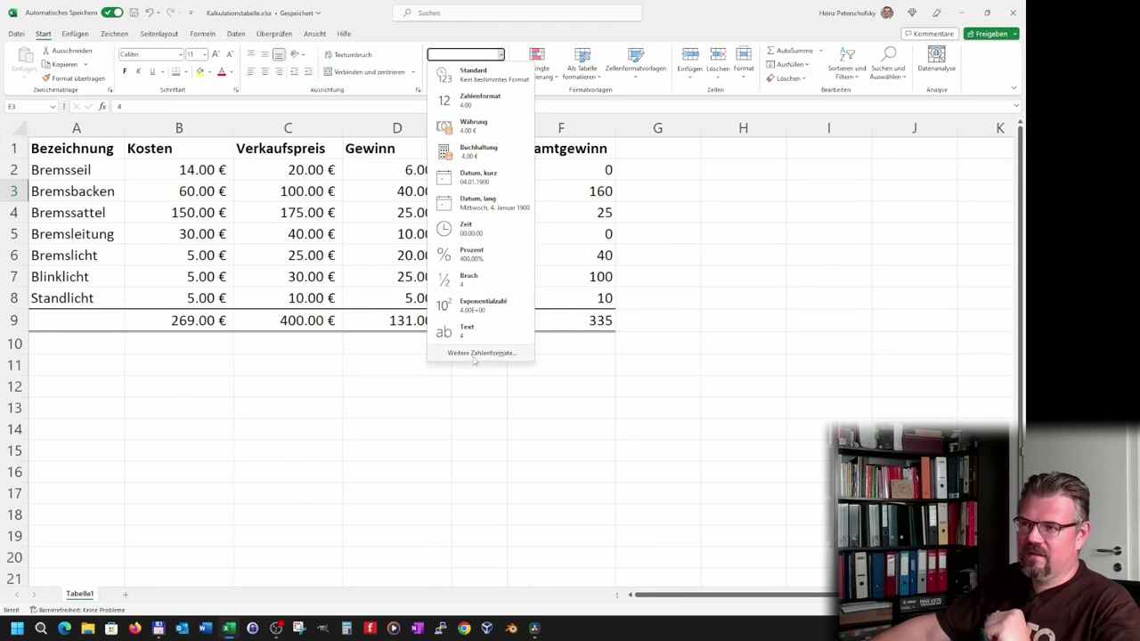
# Give E3 the custom Benutzerdefiniert format 0.00 "Stk."
pyautogui.click(474, 354)
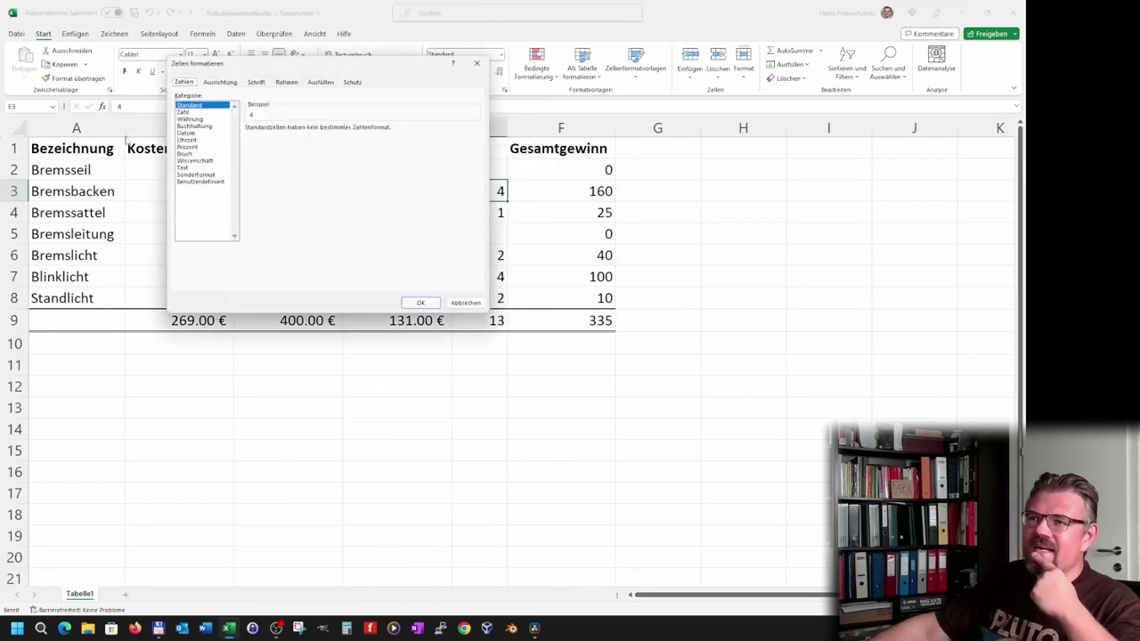
pyautogui.click(196, 182)
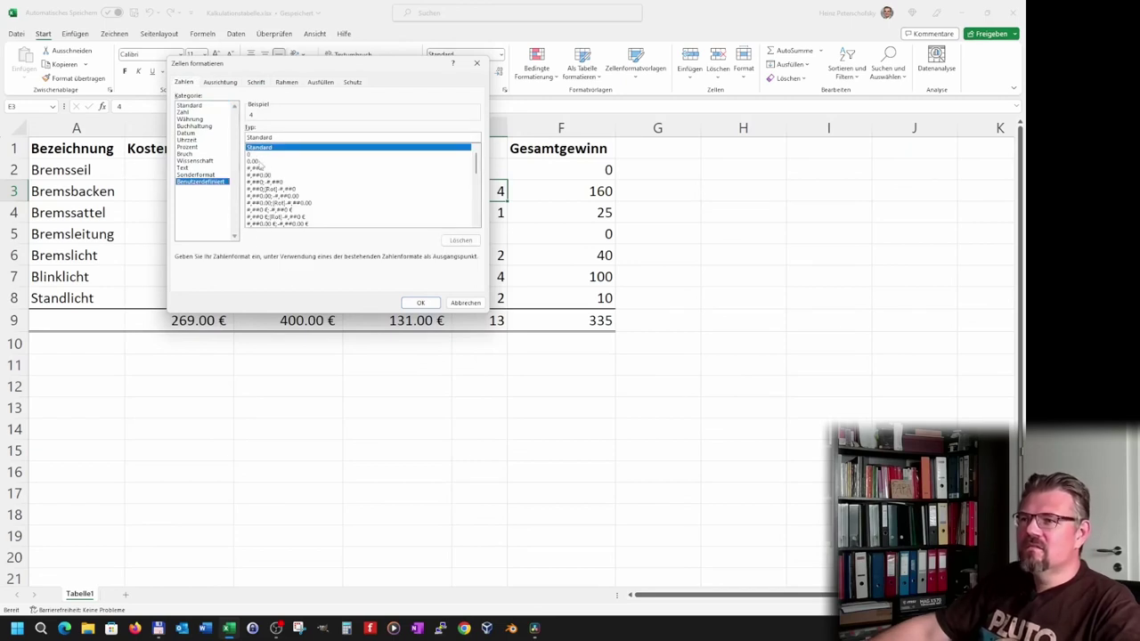
pyautogui.click(282, 162)
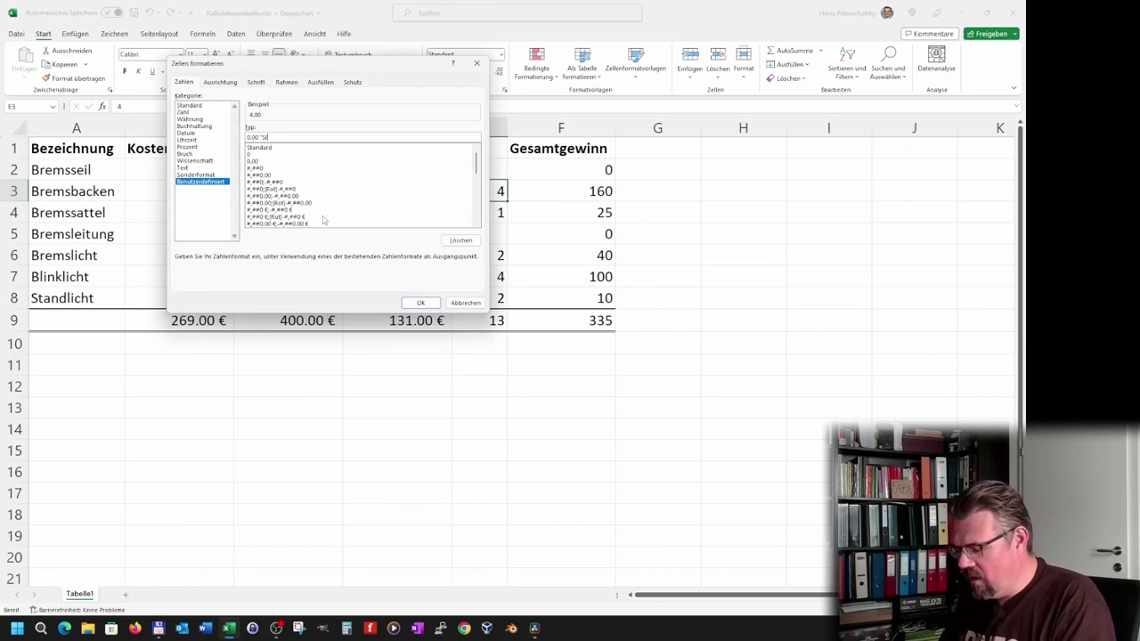
pyautogui.write('"Stk."')
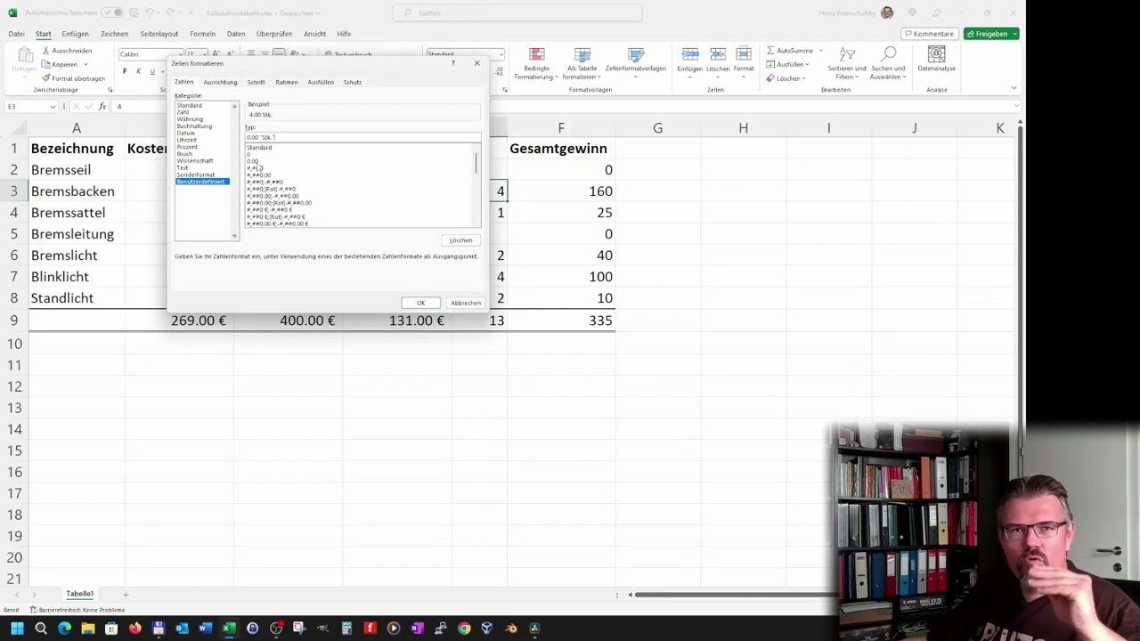
pyautogui.click(422, 303)
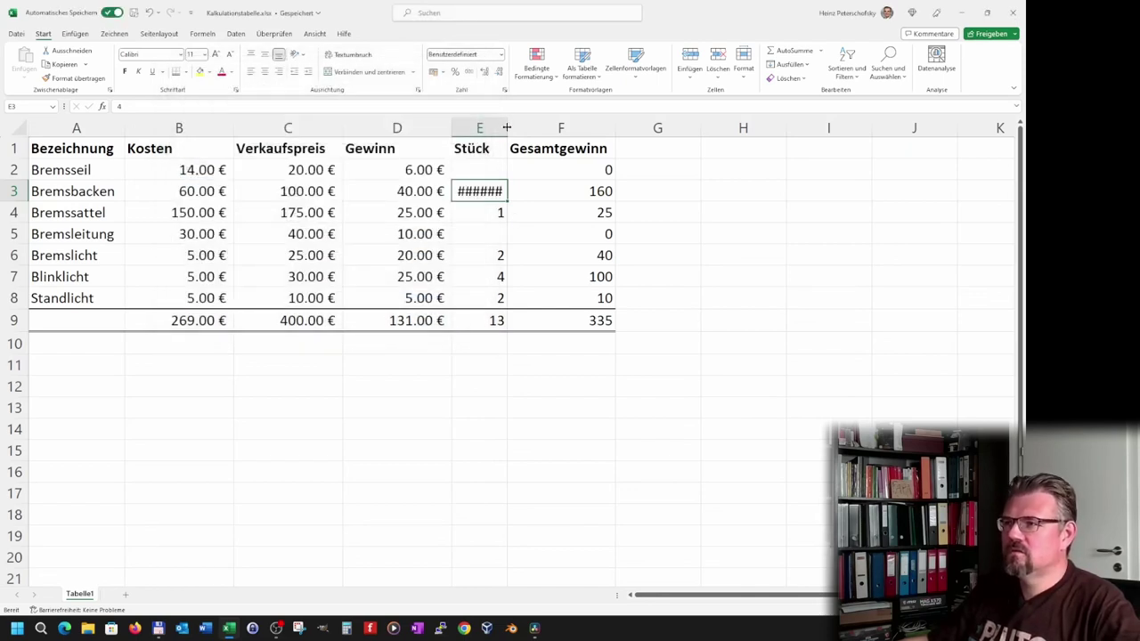
# AutoFit column E so E3 displays 4.00 Stk., then reselect E3
pyautogui.doubleClick(507, 128)
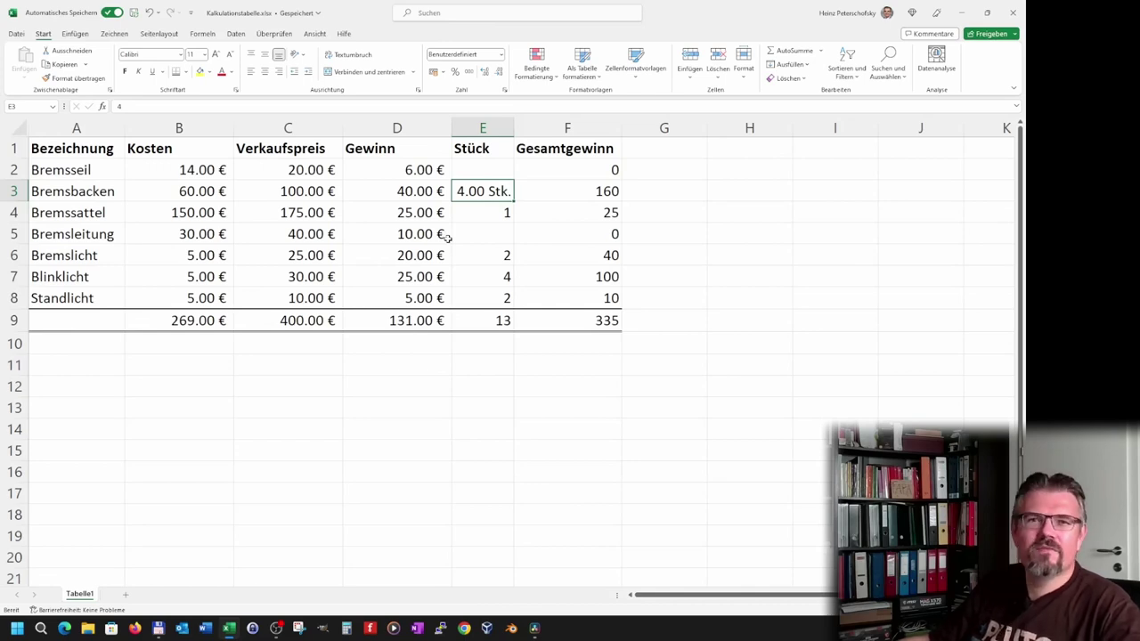
pyautogui.press('Down')
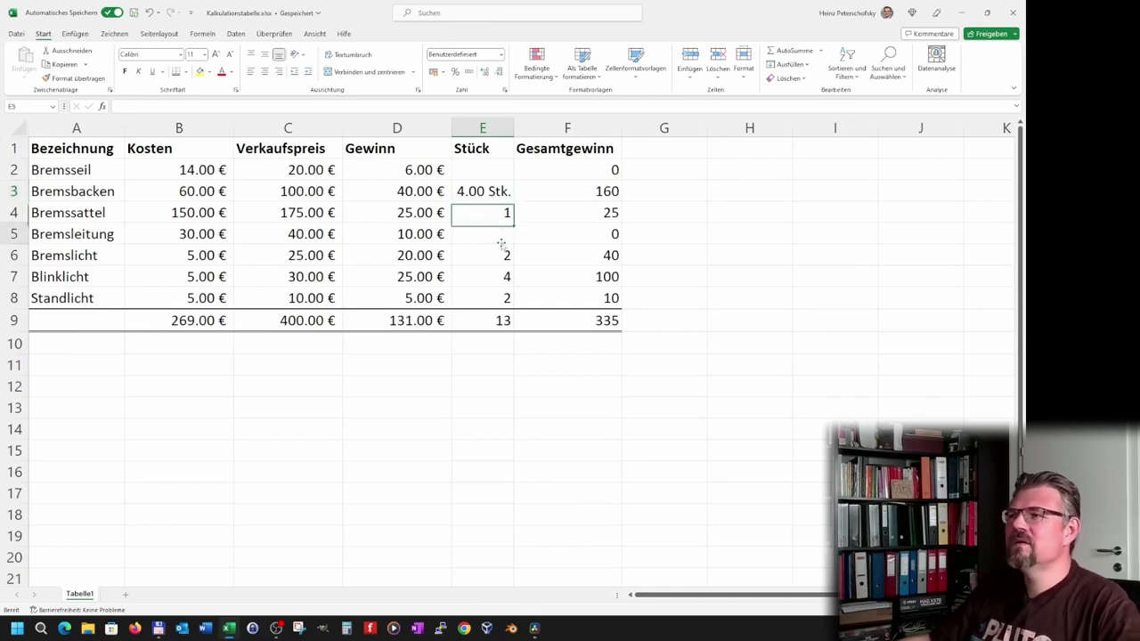
pyautogui.press('Down')
pyautogui.click(487, 187)
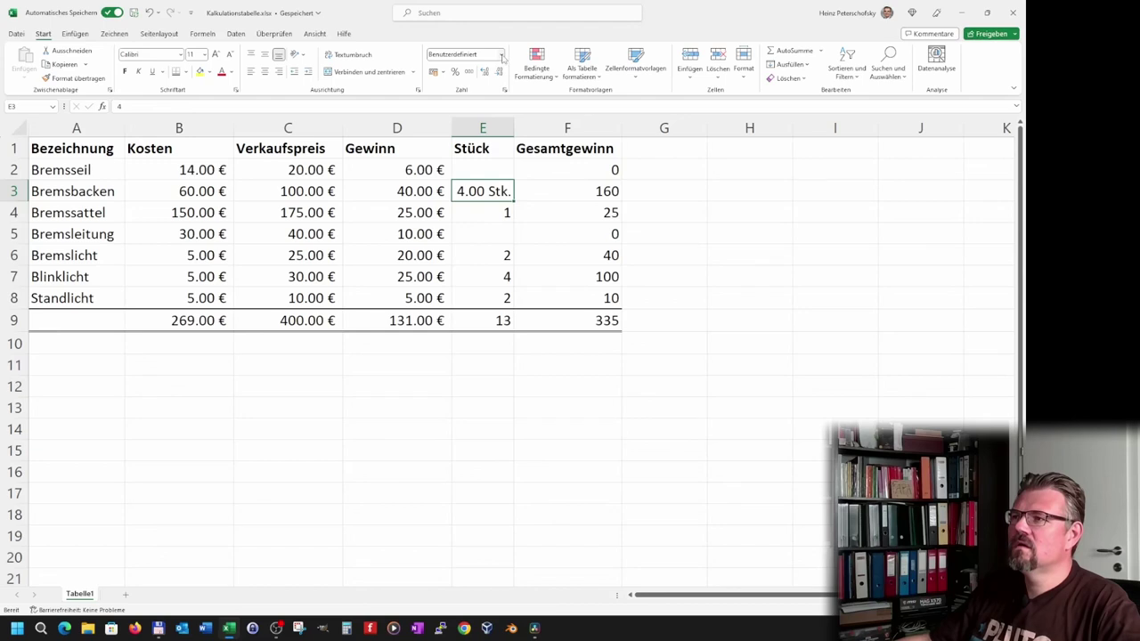
# Change E3's format to 0 "Stk." and copy it to E4 with Format übertragen
pyautogui.click(502, 54)
pyautogui.click(465, 354)
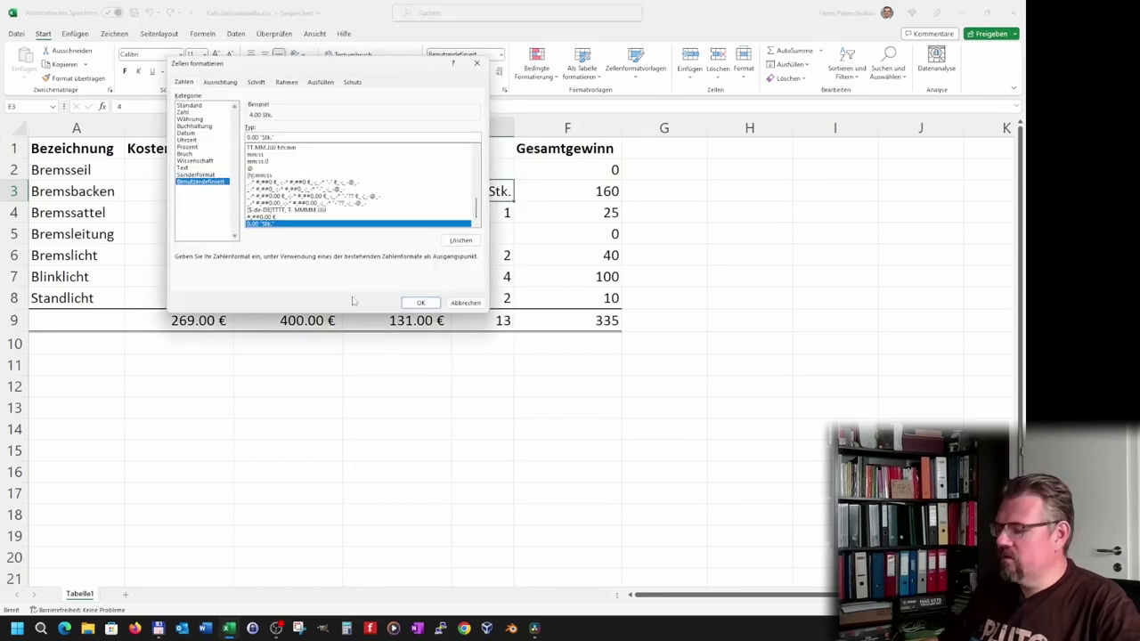
pyautogui.press('BackSpace')
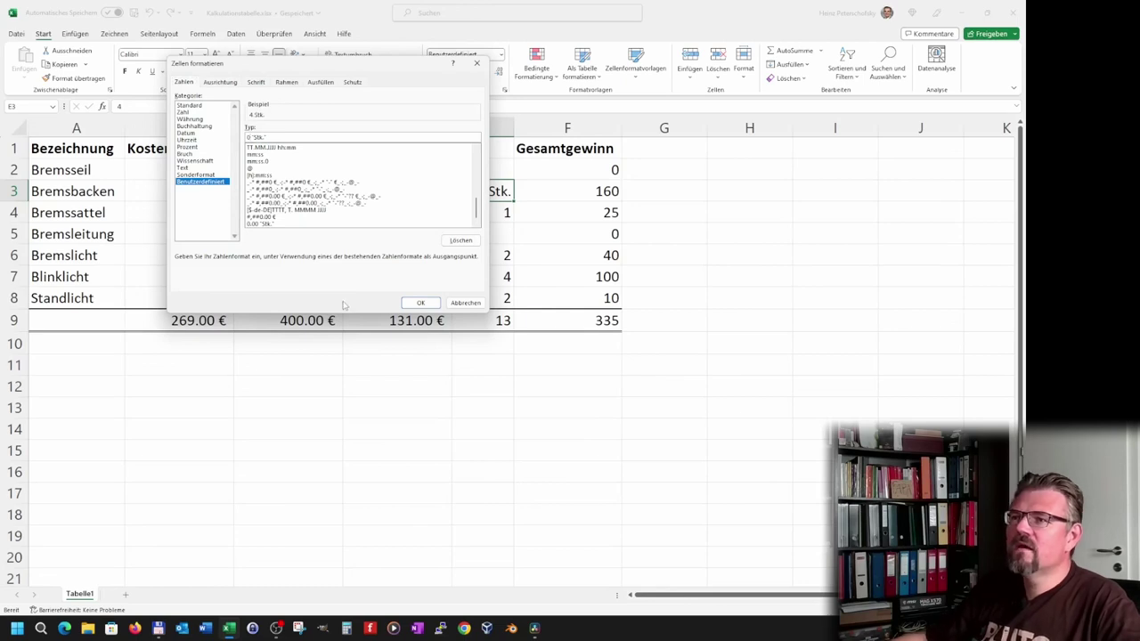
pyautogui.click(405, 302)
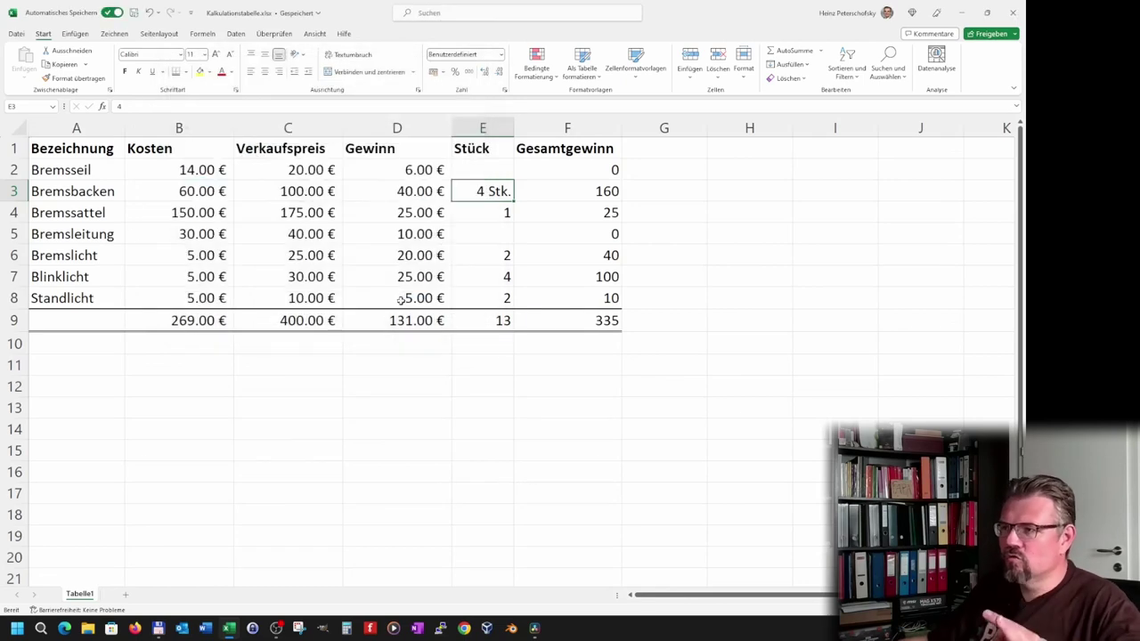
pyautogui.click(57, 79)
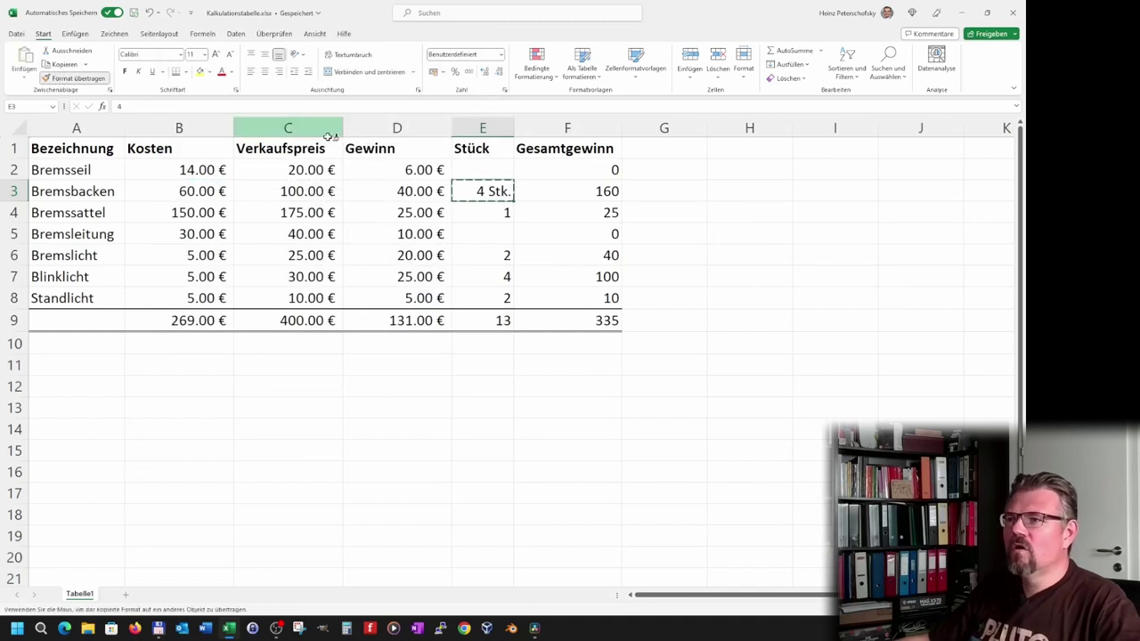
pyautogui.click(491, 213)
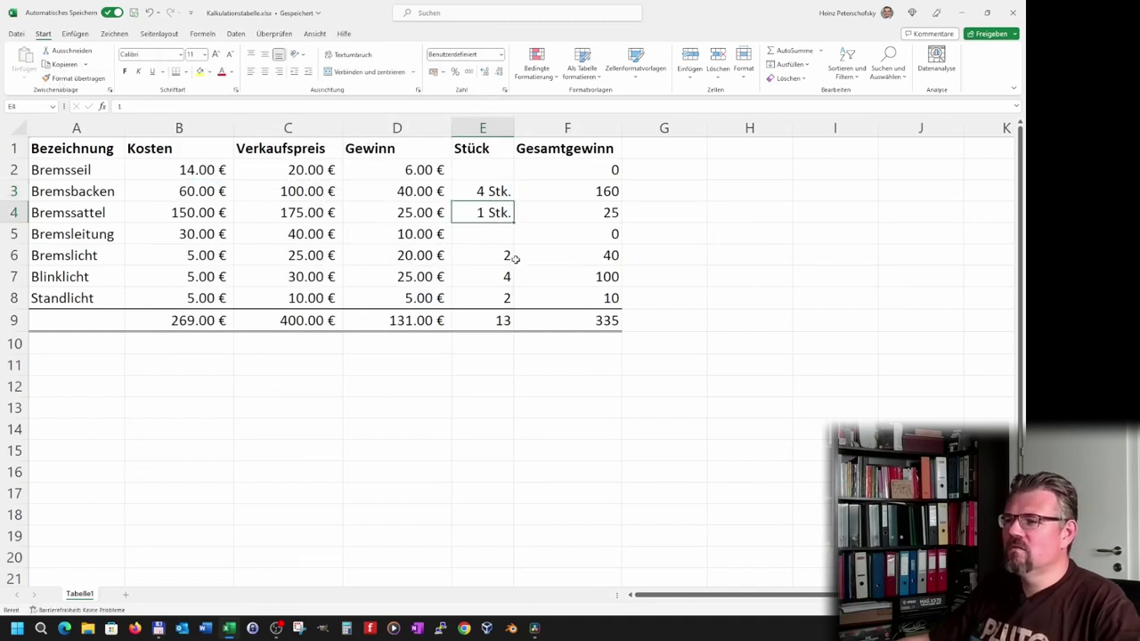
# Apply the custom format 0 "Stk." to the whole Stück column E2:E9
pyautogui.moveTo(498, 268); pyautogui.dragTo(503, 299)
pyautogui.moveTo(496, 256); pyautogui.dragTo(495, 321)
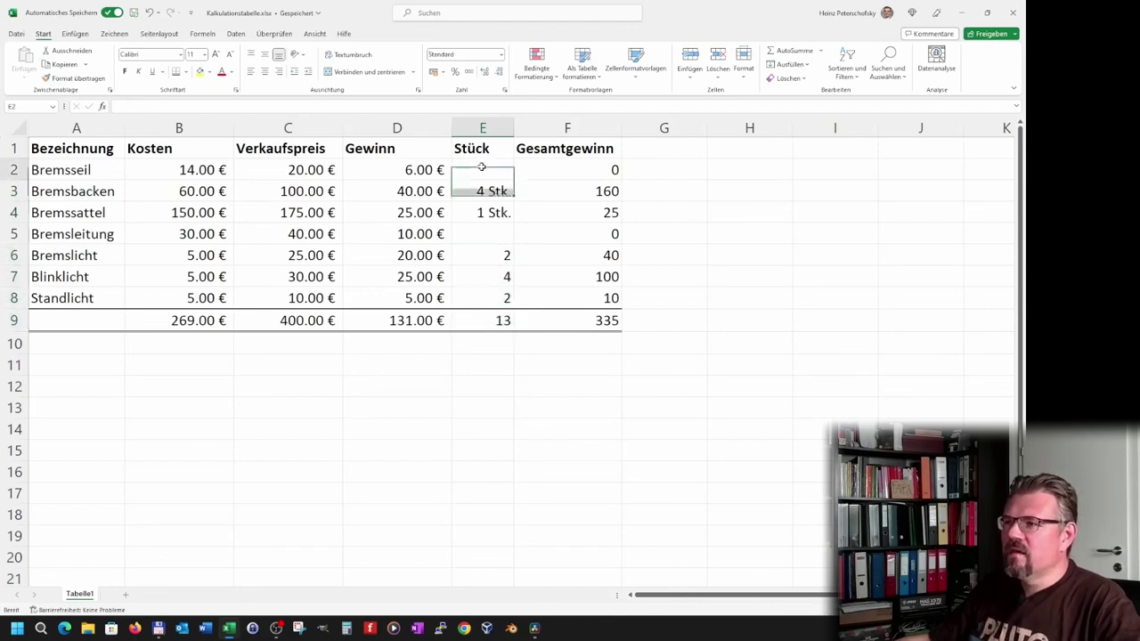
pyautogui.moveTo(483, 169); pyautogui.dragTo(503, 321)
pyautogui.click(499, 55)
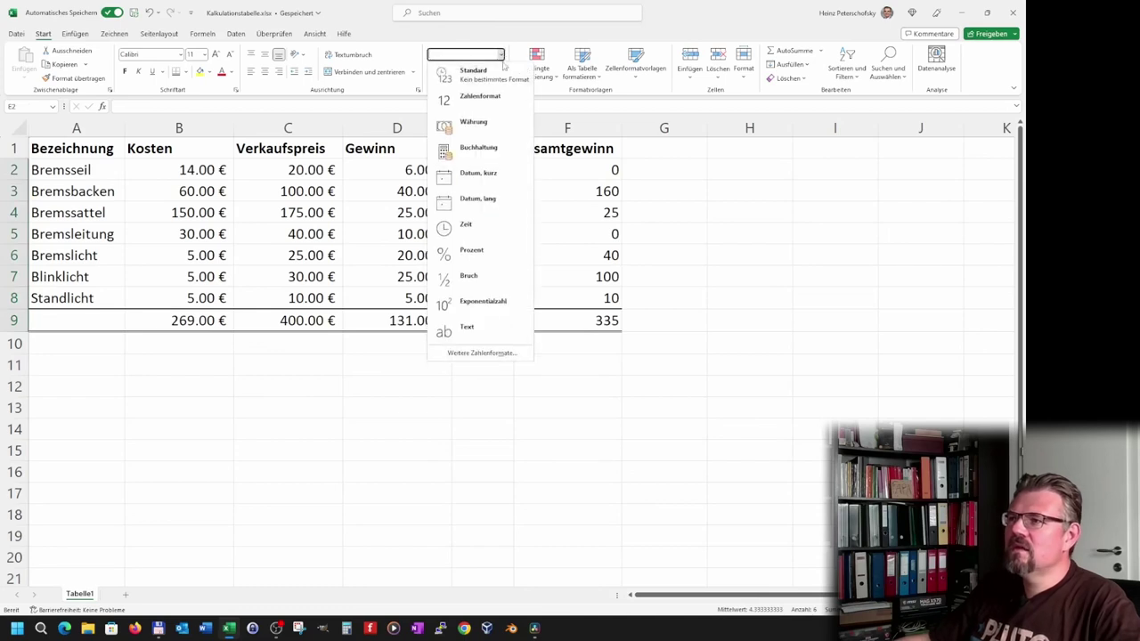
pyautogui.click(485, 351)
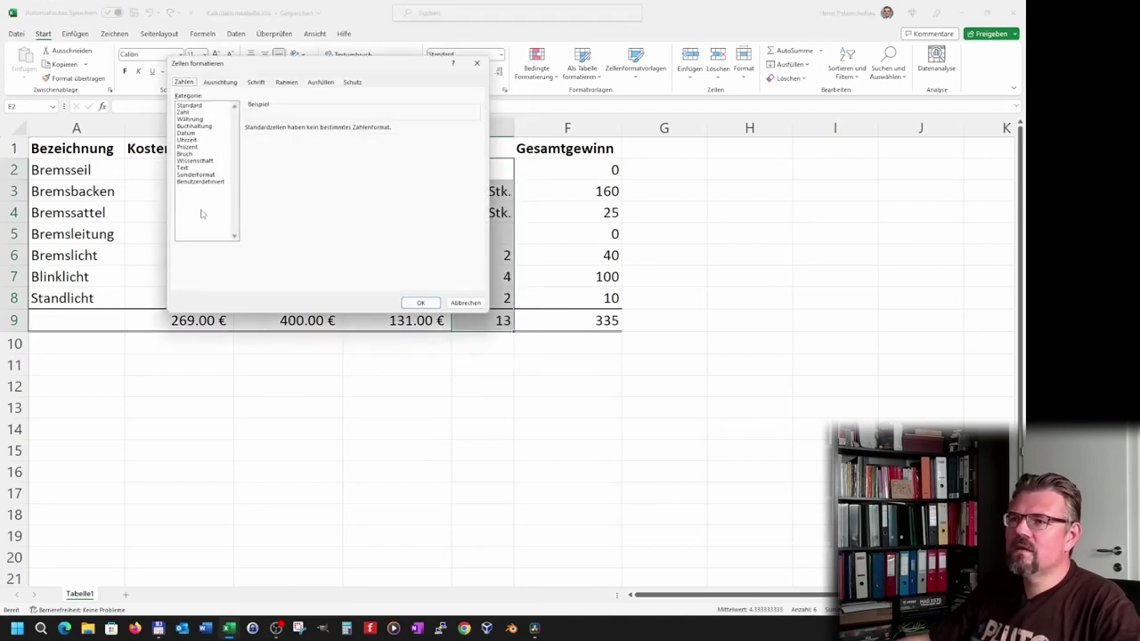
pyautogui.click(206, 182)
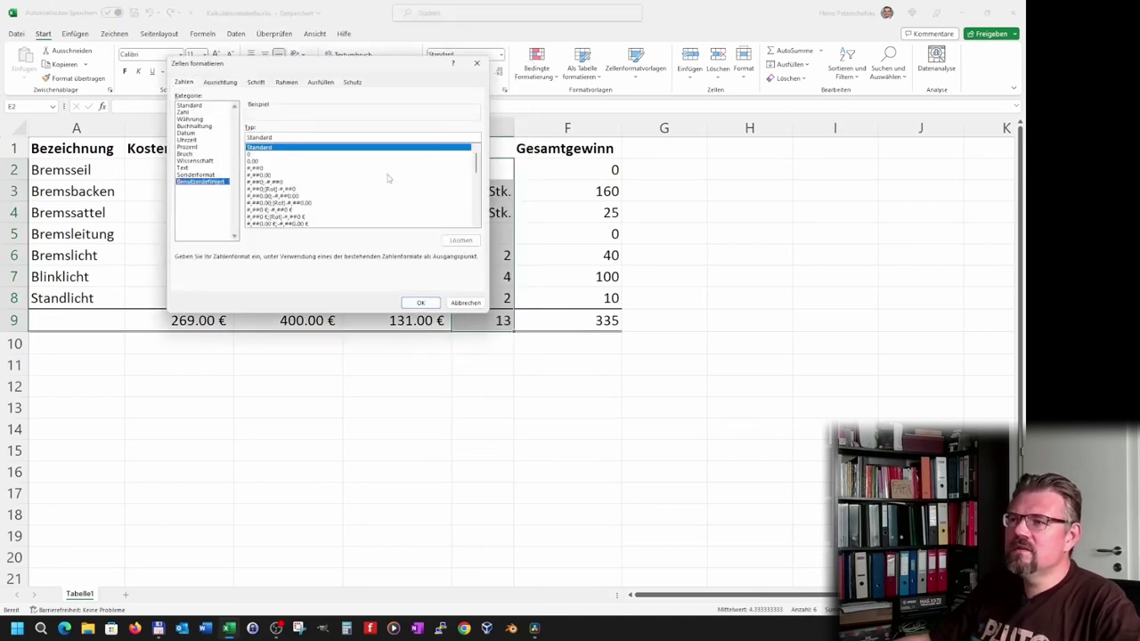
pyautogui.moveTo(472, 168); pyautogui.dragTo(476, 214)
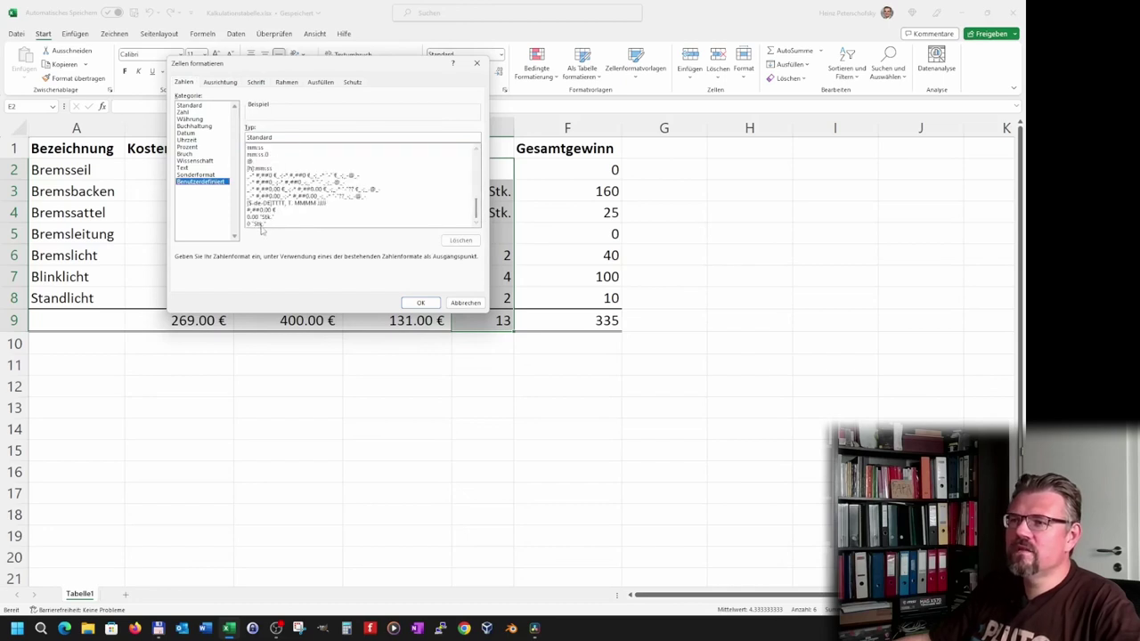
pyautogui.click(261, 224)
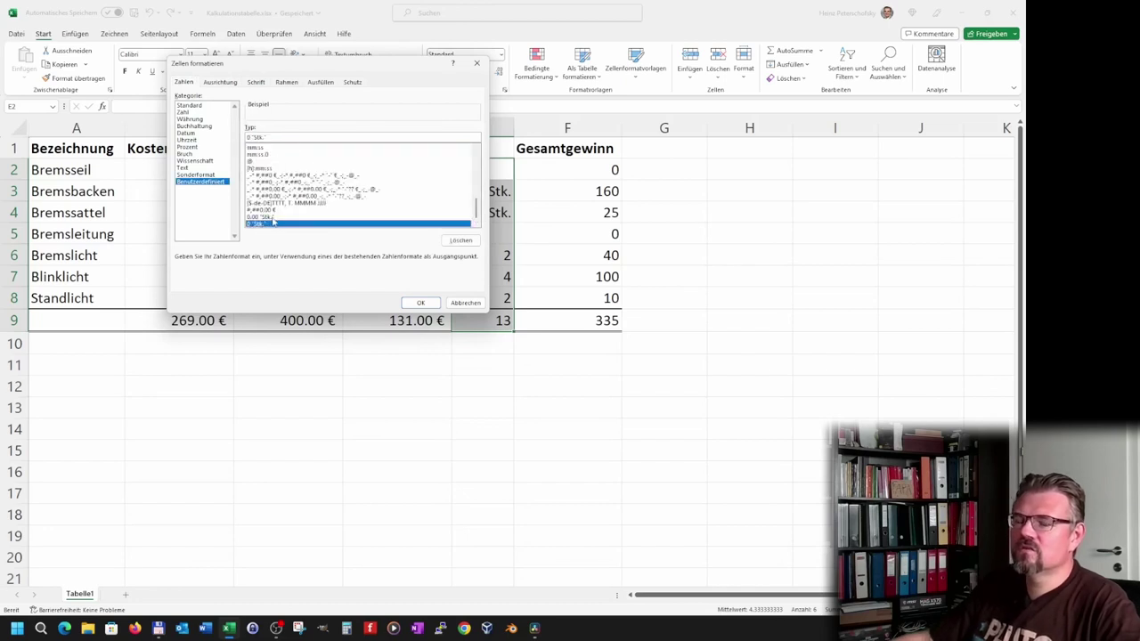
pyautogui.click(421, 302)
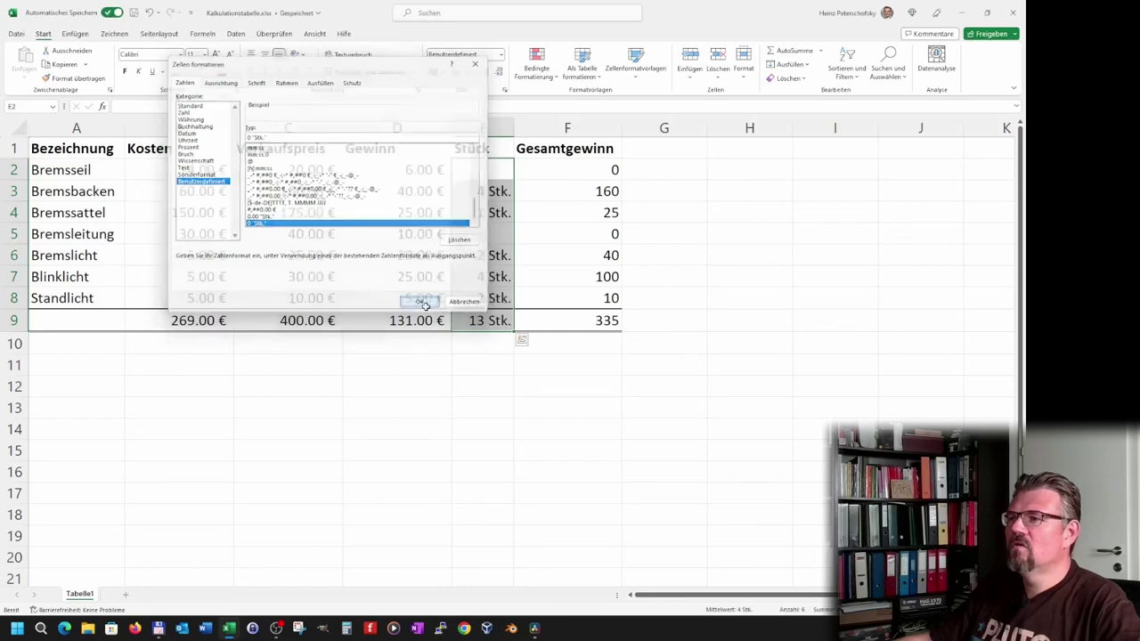
pyautogui.click(475, 449)
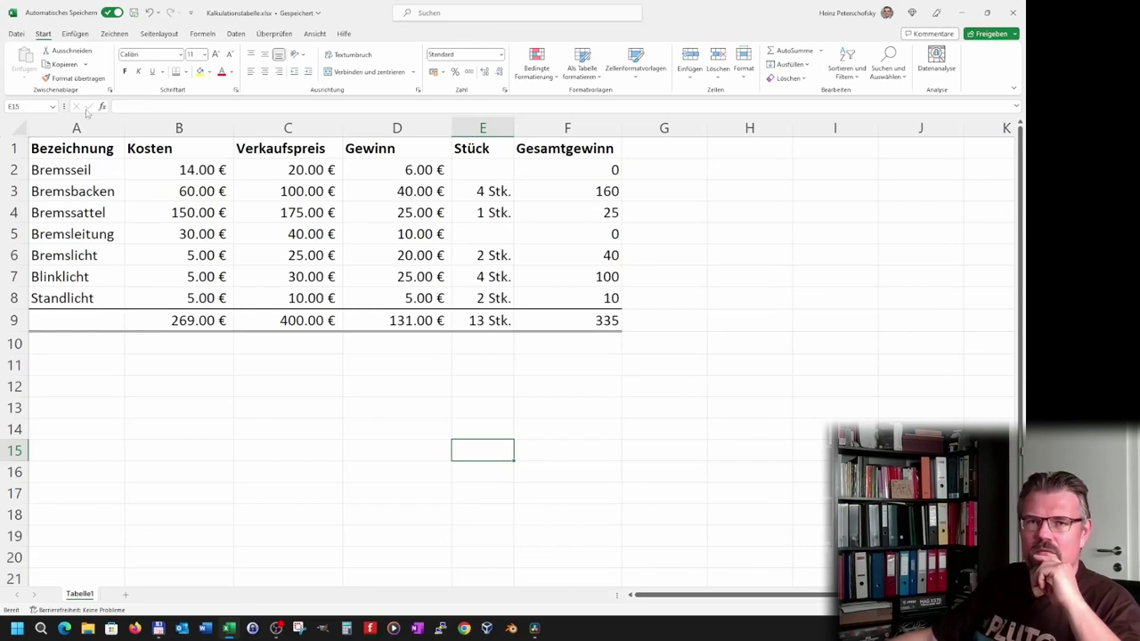
# Copy the Verkaufspreis euro accounting format from C2:C9 onto Gesamtgewinn cells F2:F9
pyautogui.click(665, 340)
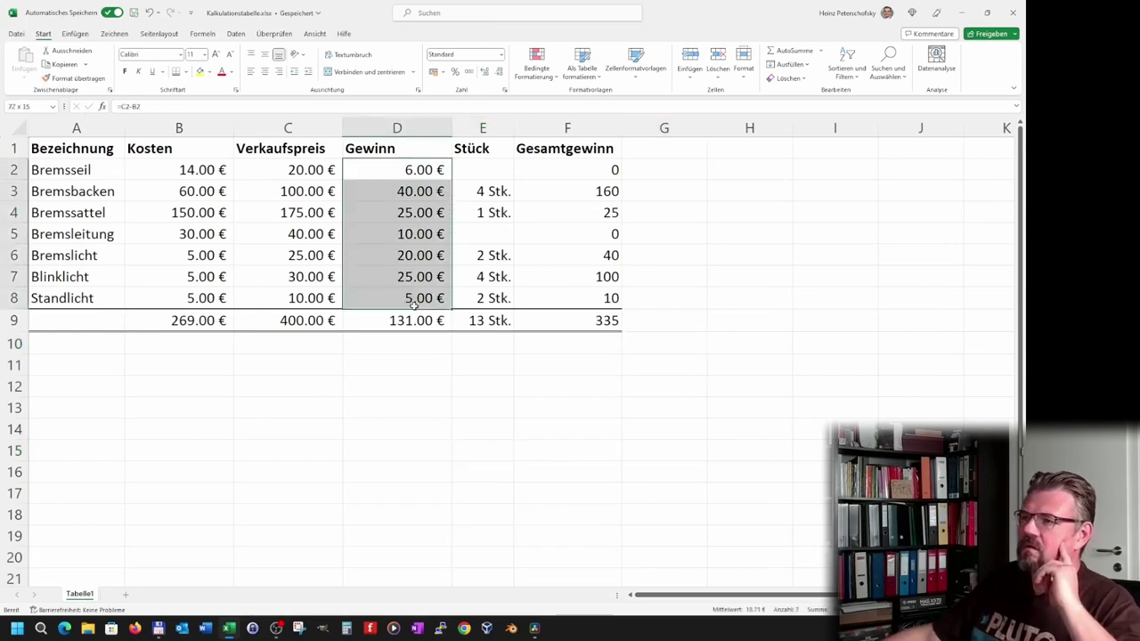
pyautogui.moveTo(422, 170); pyautogui.dragTo(418, 321)
pyautogui.click(374, 472)
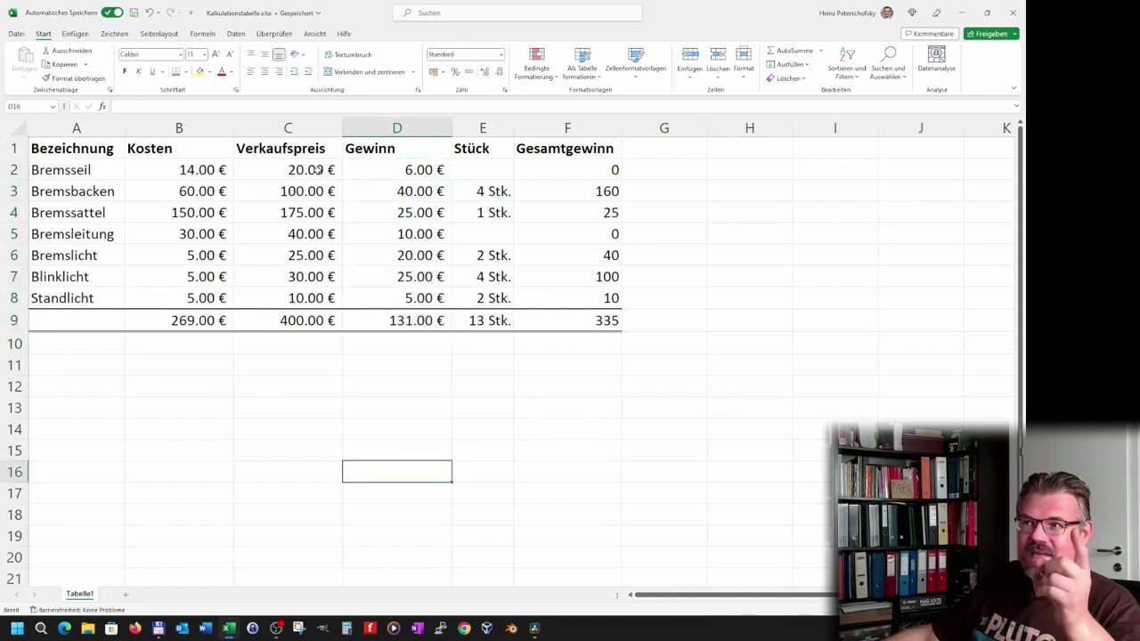
pyautogui.moveTo(318, 171); pyautogui.dragTo(308, 317)
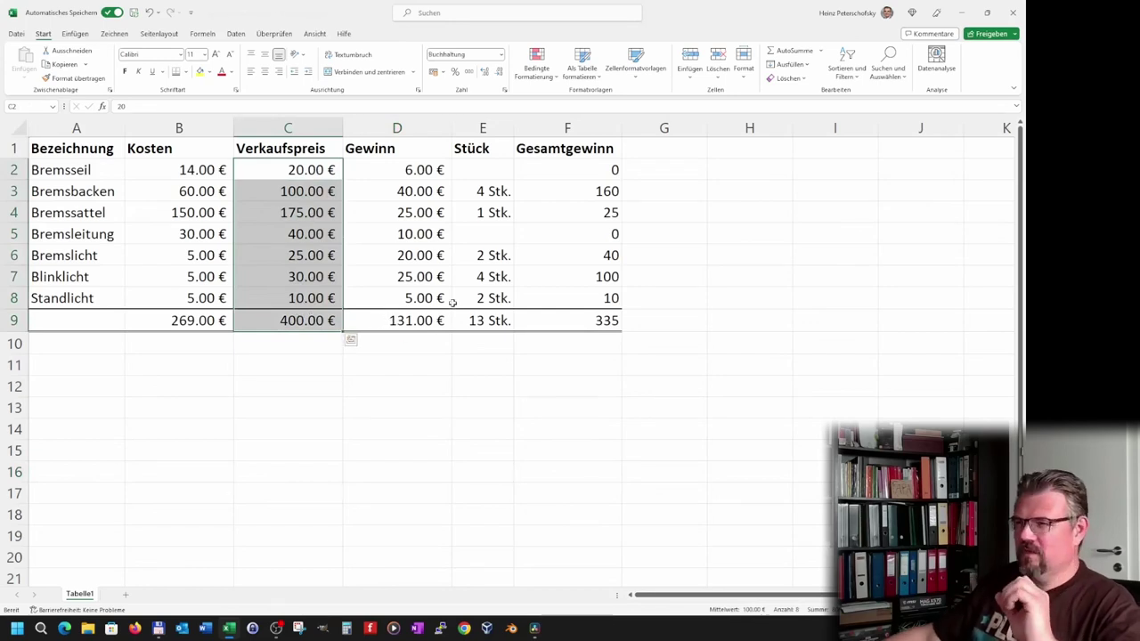
pyautogui.click(78, 79)
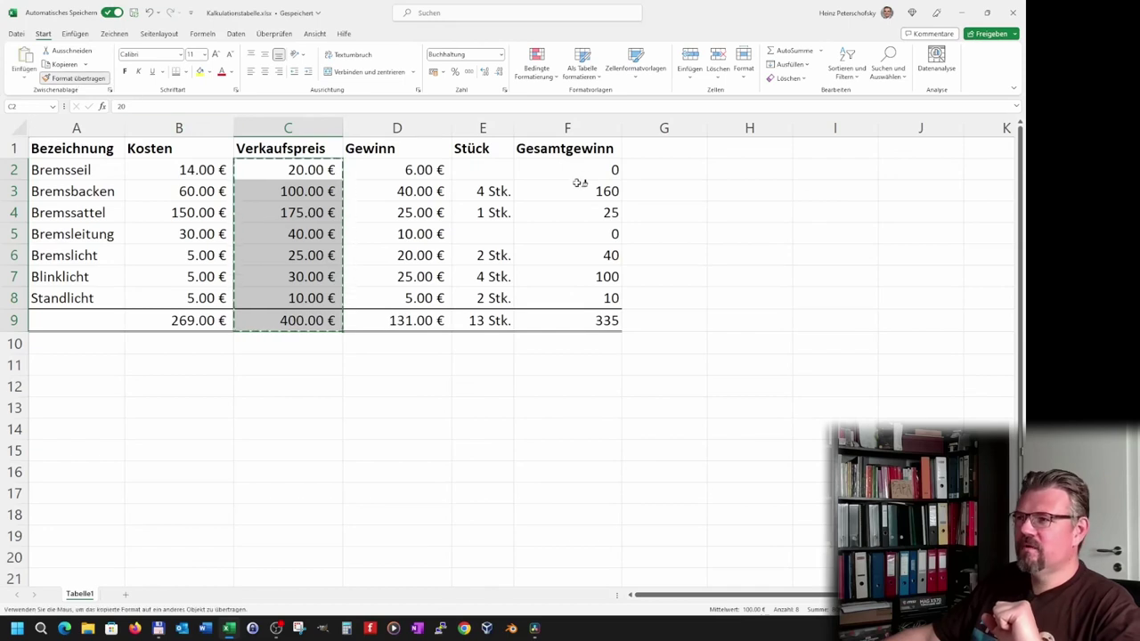
pyautogui.moveTo(581, 169); pyautogui.dragTo(581, 312)
pyautogui.click(583, 442)
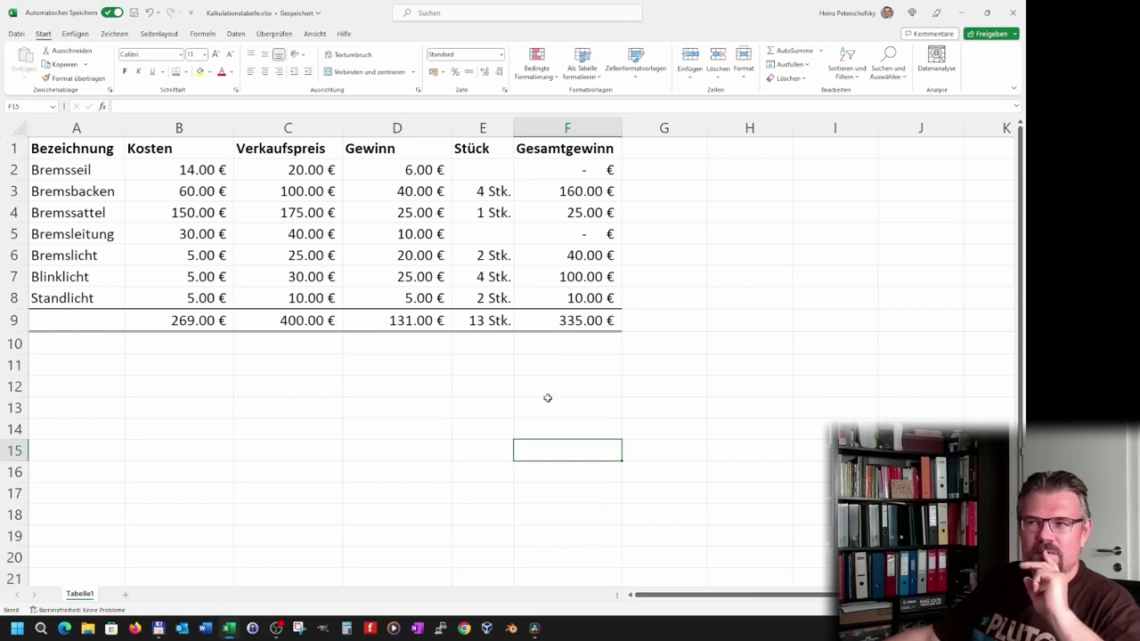
pyautogui.click(594, 169)
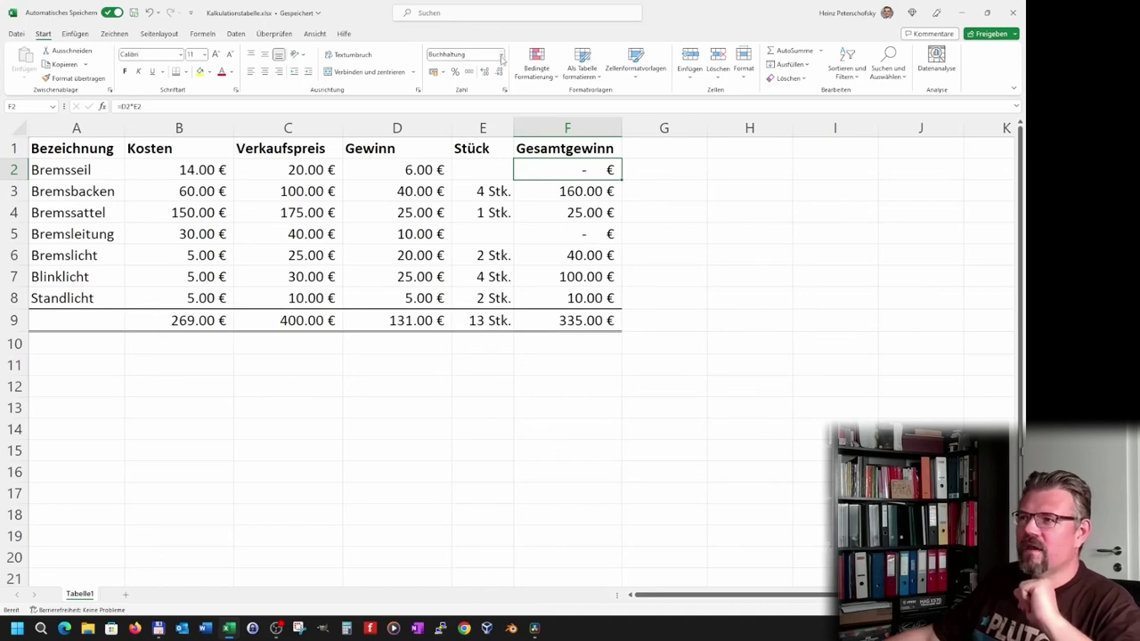
pyautogui.click(501, 59)
pyautogui.click(476, 125)
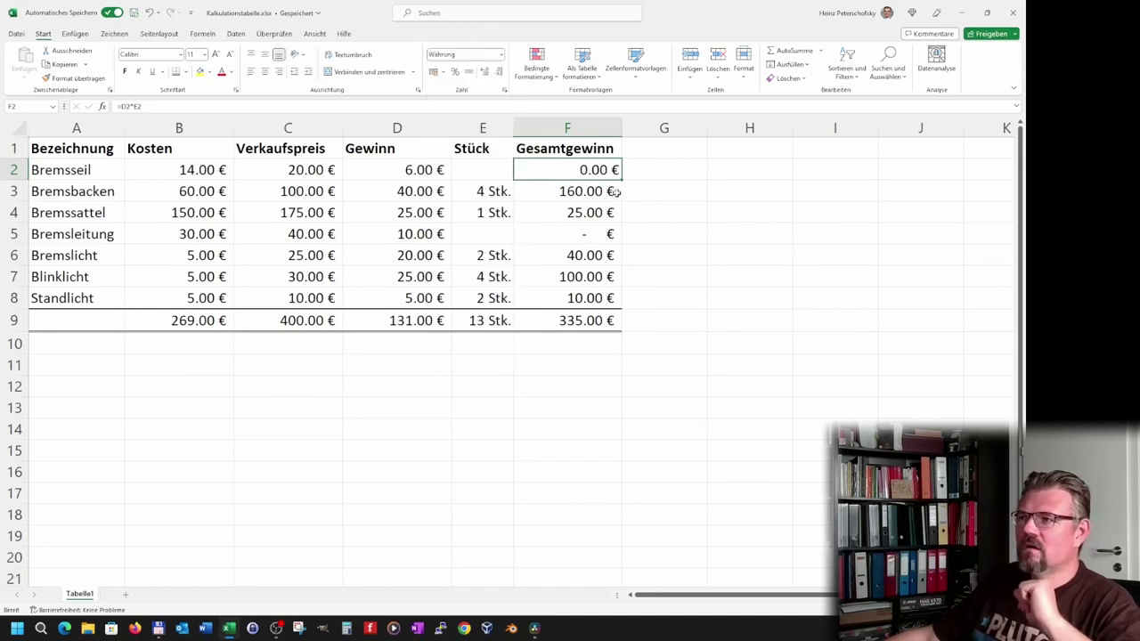
pyautogui.click(501, 55)
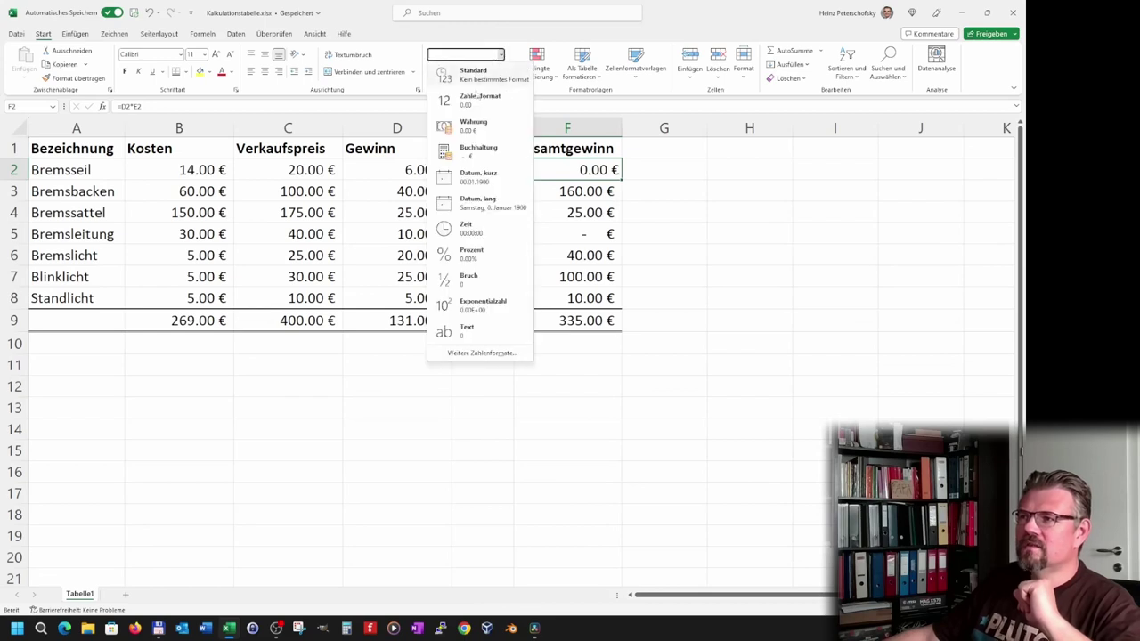
pyautogui.click(472, 149)
pyautogui.click(744, 239)
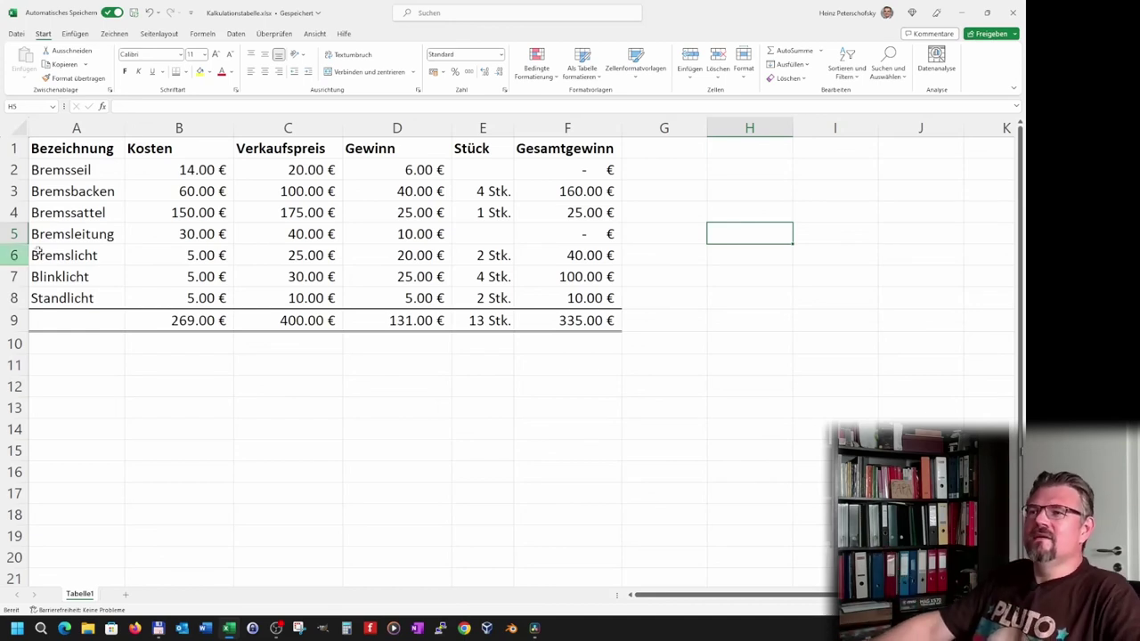
# Fill the totals row A9:F9 with light green
pyautogui.moveTo(76, 320); pyautogui.dragTo(614, 321)
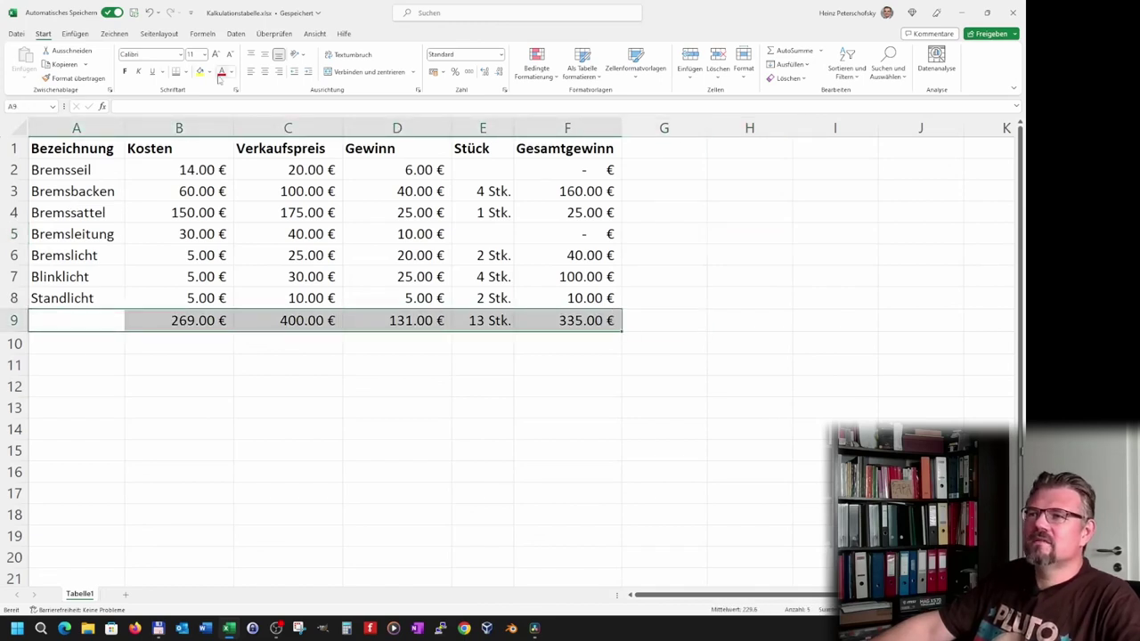
pyautogui.click(209, 72)
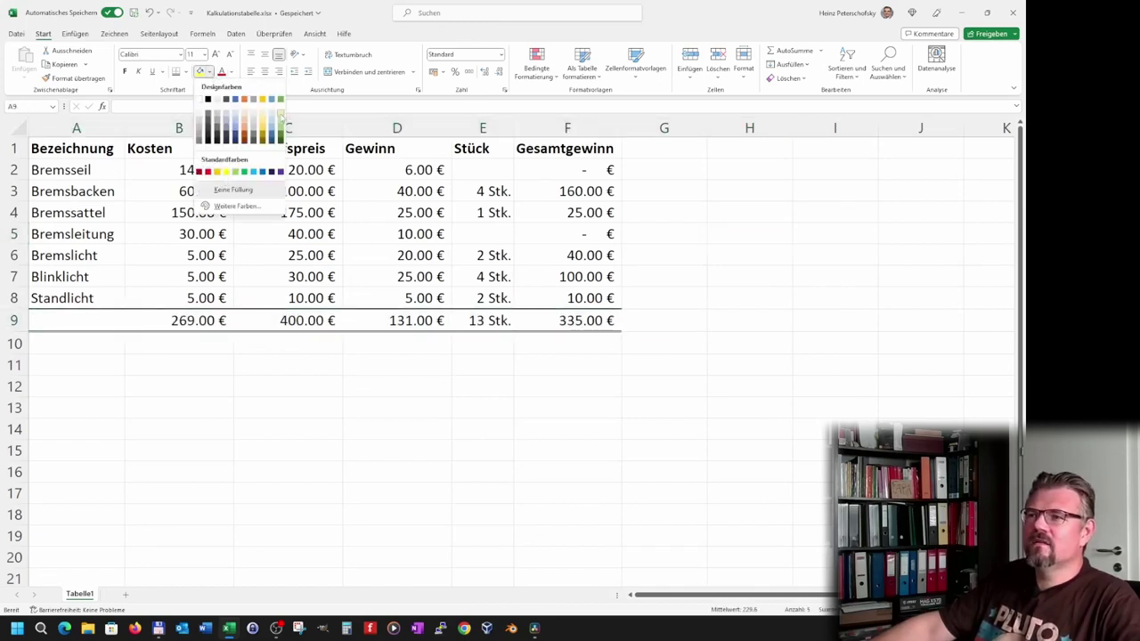
pyautogui.click(280, 114)
pyautogui.click(329, 412)
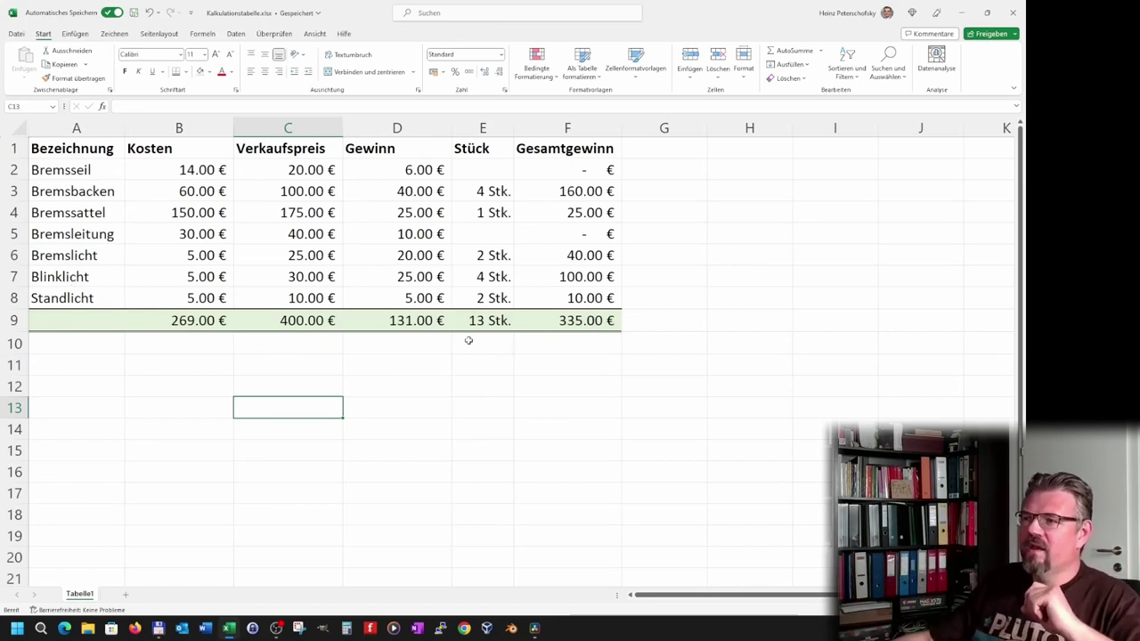
# Insert an empty row 9 above the green totals row
pyautogui.click(17, 321)
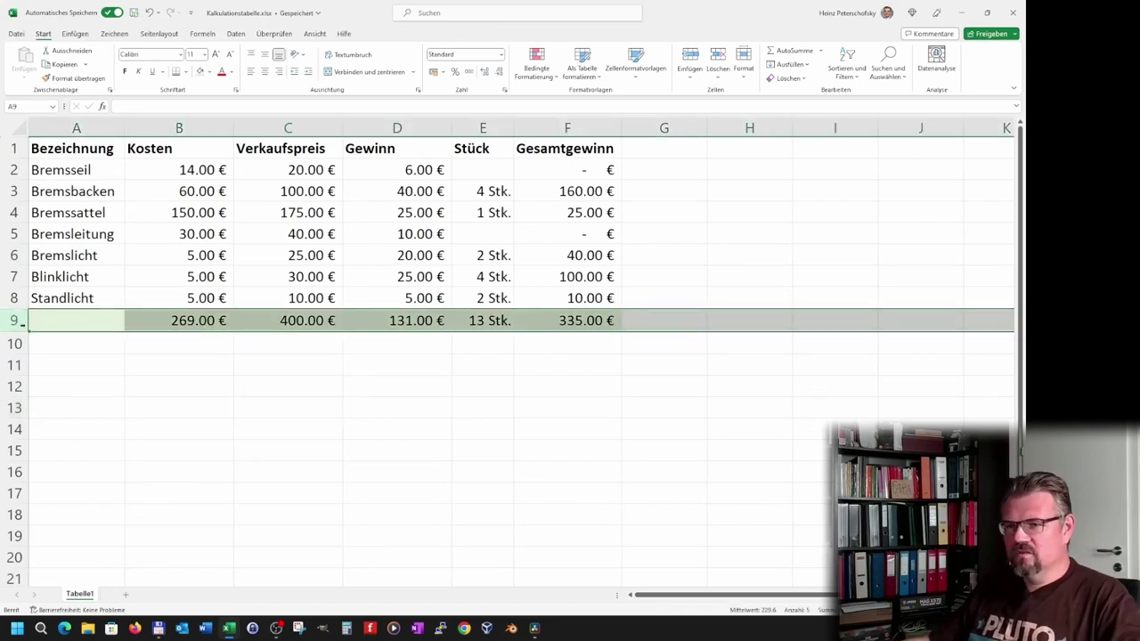
pyautogui.rightClick(11, 319)
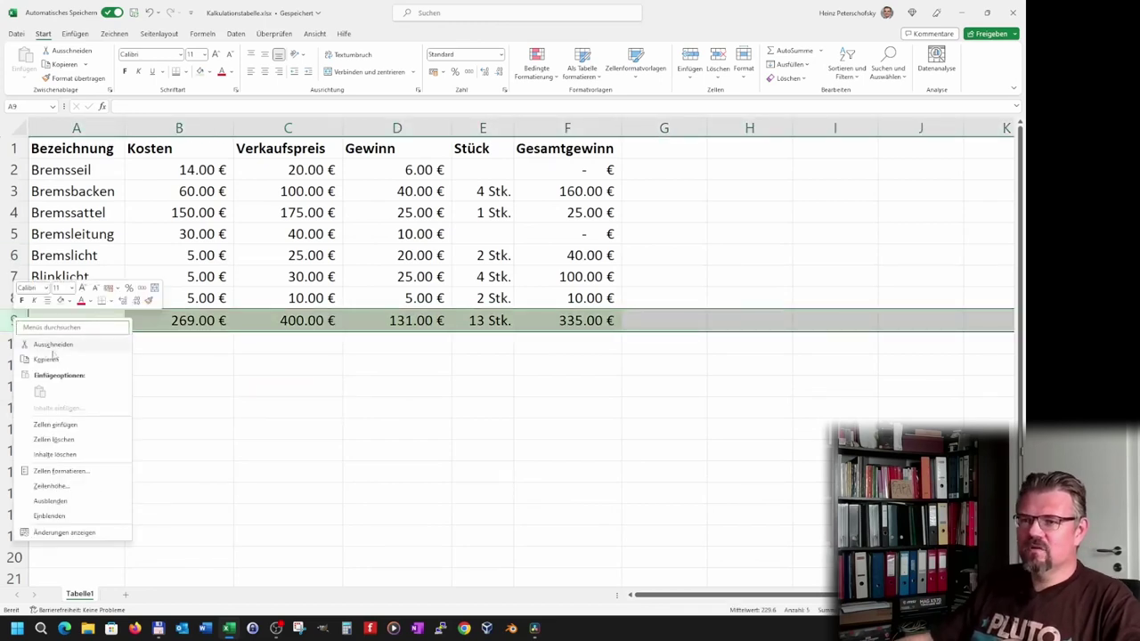
pyautogui.click(55, 425)
pyautogui.click(223, 430)
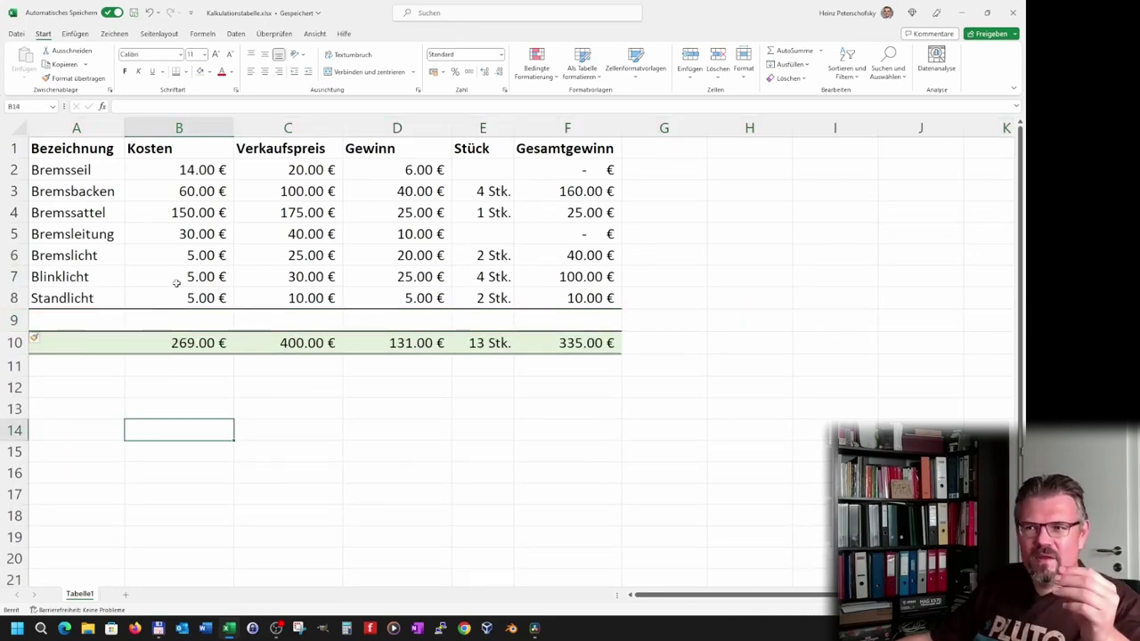
# Remove the line under the Standlicht row A8:F8 using the Rahmenlinien options
pyautogui.moveTo(77, 299); pyautogui.dragTo(579, 298)
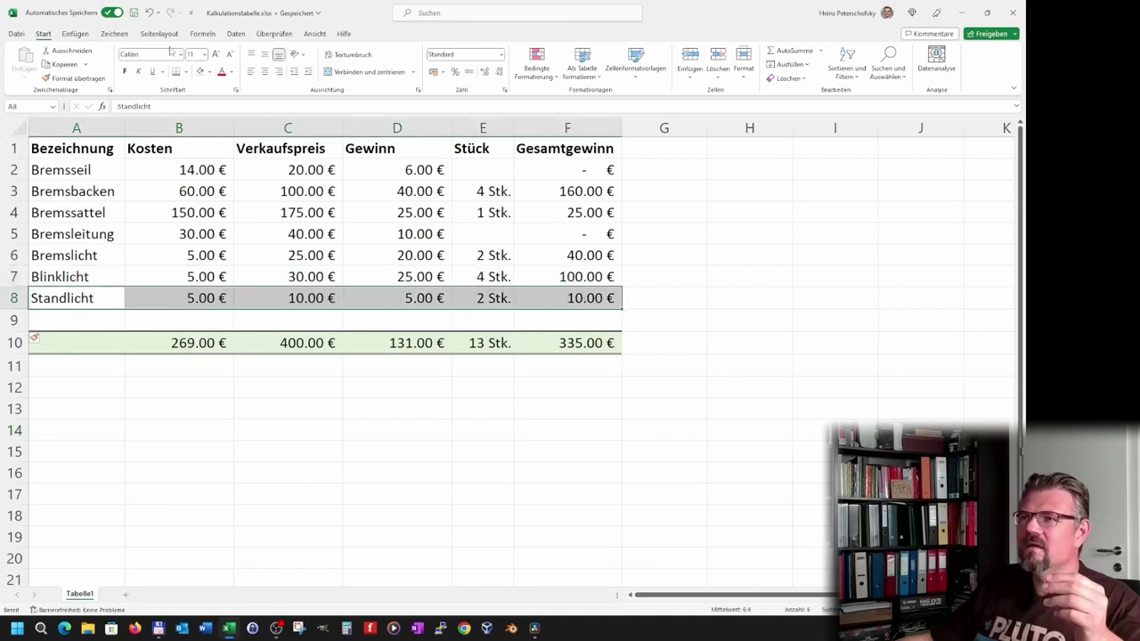
pyautogui.click(189, 72)
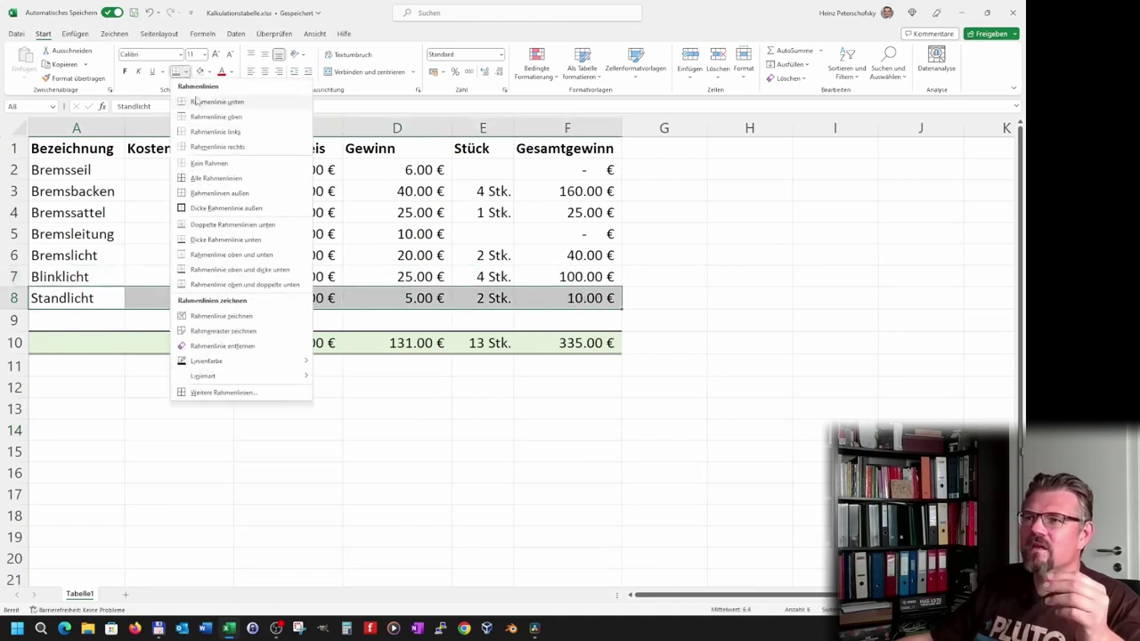
pyautogui.click(198, 163)
pyautogui.click(68, 319)
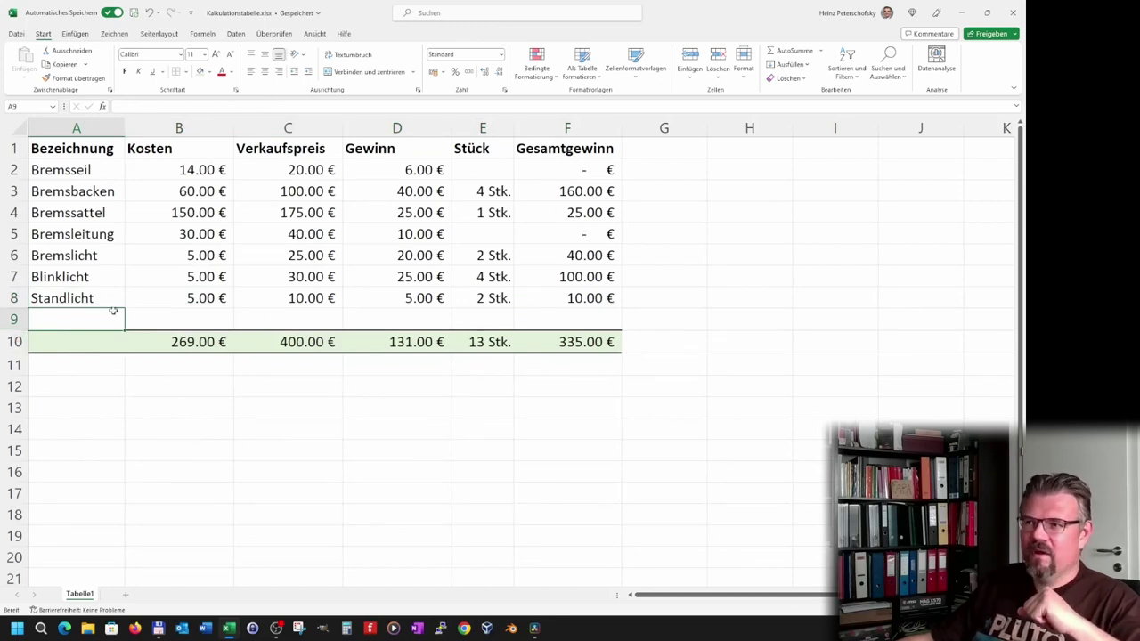
pyautogui.click(18, 319)
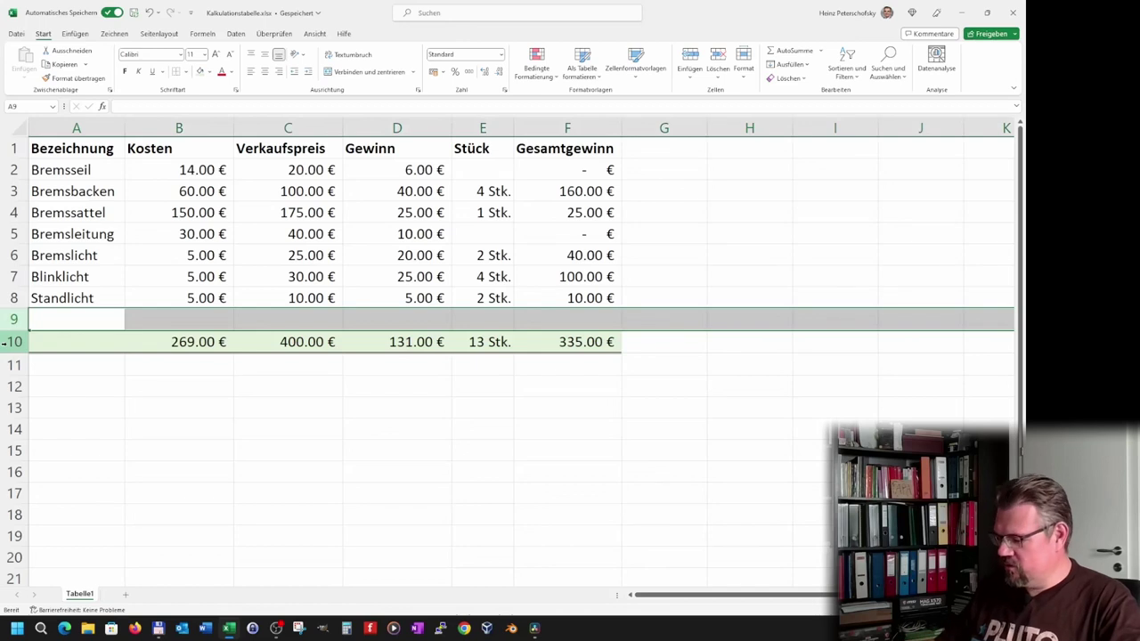
# Add a new row 9 with Bremsflüssigkeit, Kosten 30 and Verkaufspreis 50
pyautogui.hotkey('ctrl', '+')
pyautogui.click(55, 311)
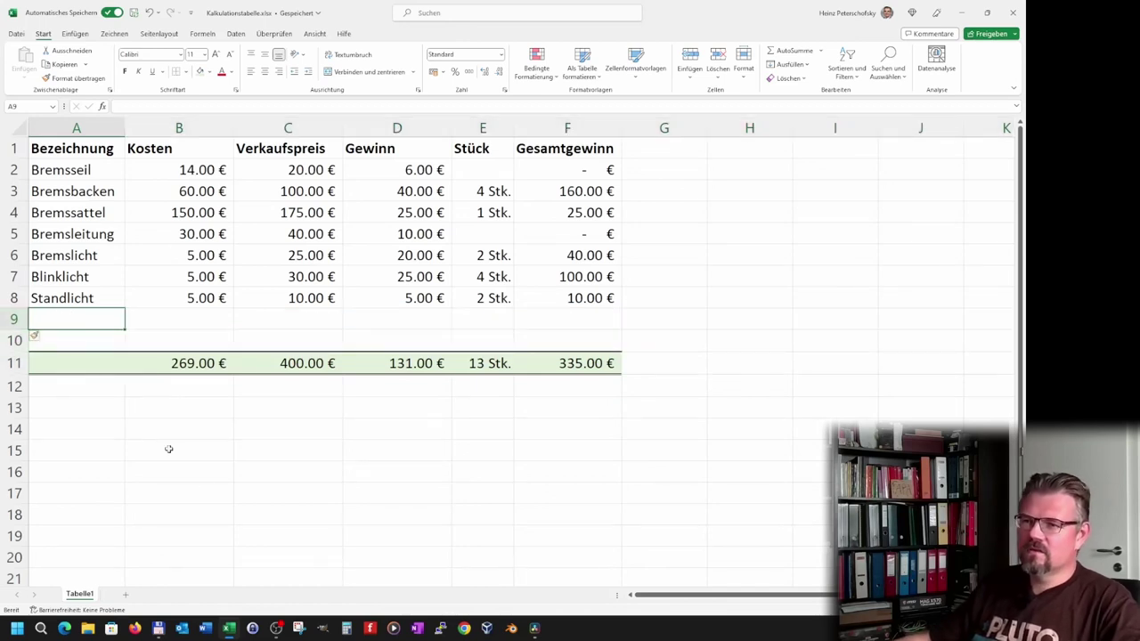
pyautogui.write('Brems')
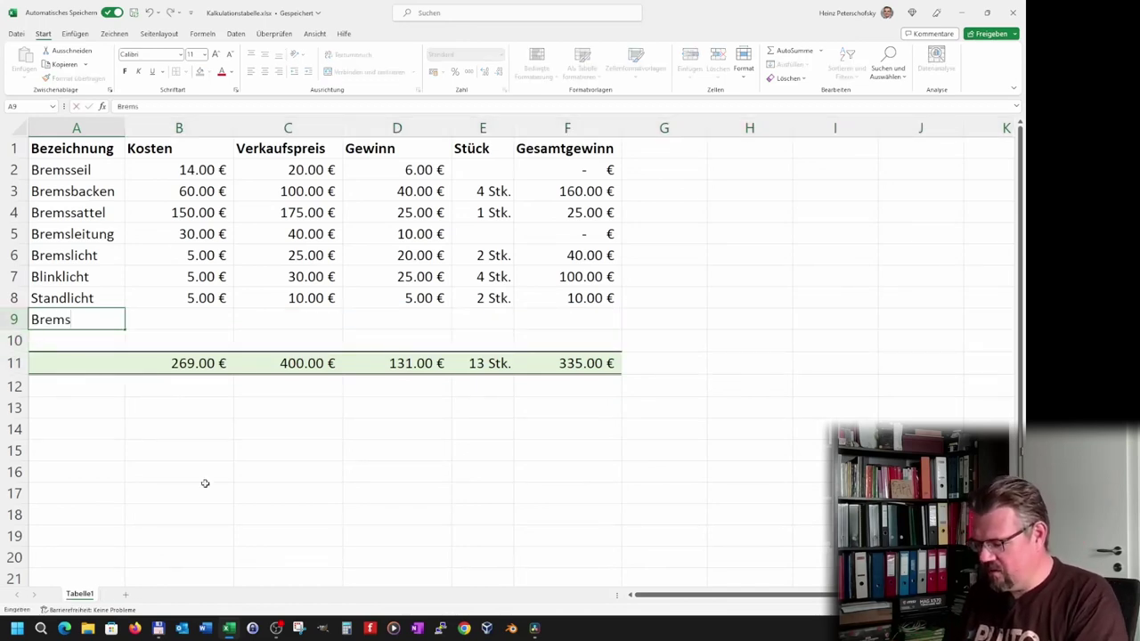
pyautogui.write('flüssi')
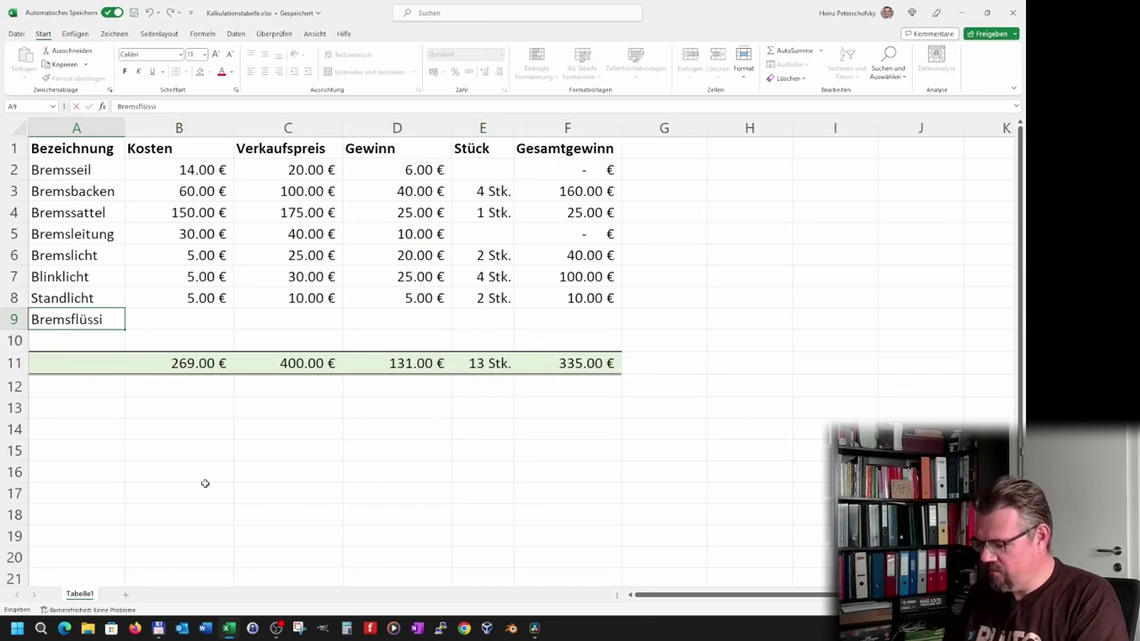
pyautogui.write('gkeit')
pyautogui.press('Tab')
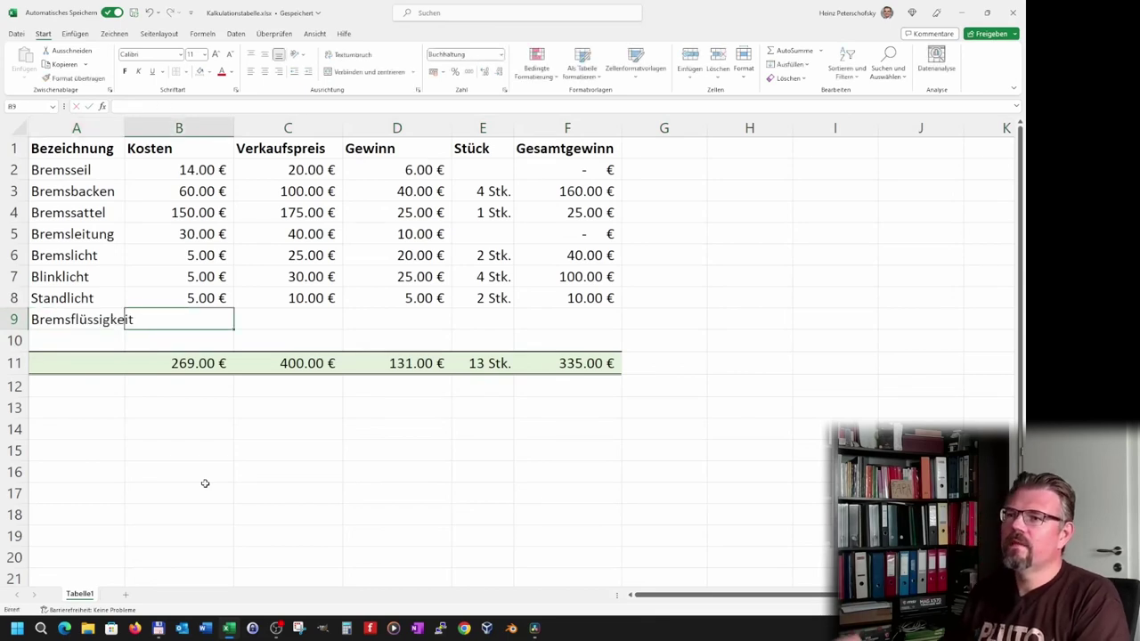
pyautogui.write('3')
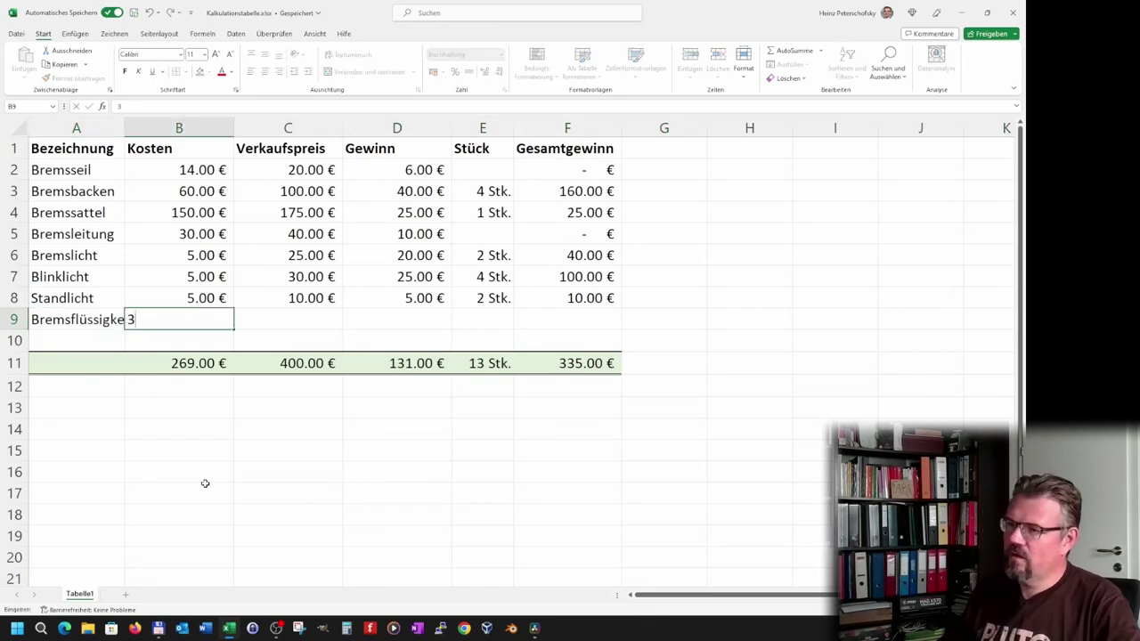
pyautogui.write('0')
pyautogui.press('Return')
pyautogui.press('Up')
pyautogui.press('Tab')
pyautogui.write('5')
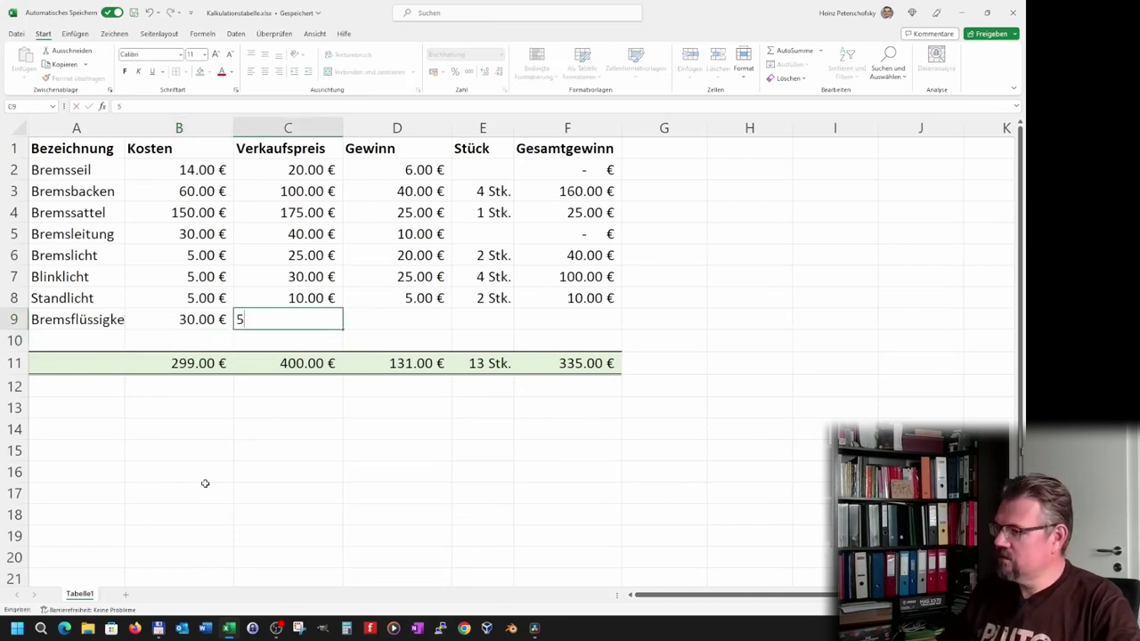
pyautogui.write('0')
pyautogui.press('Return')
# Copy the Gesamtgewinn formula from F8 down into F9
pyautogui.press('Up')
pyautogui.press('Up')
pyautogui.press('Right')
pyautogui.press('Right')
pyautogui.press('Right')
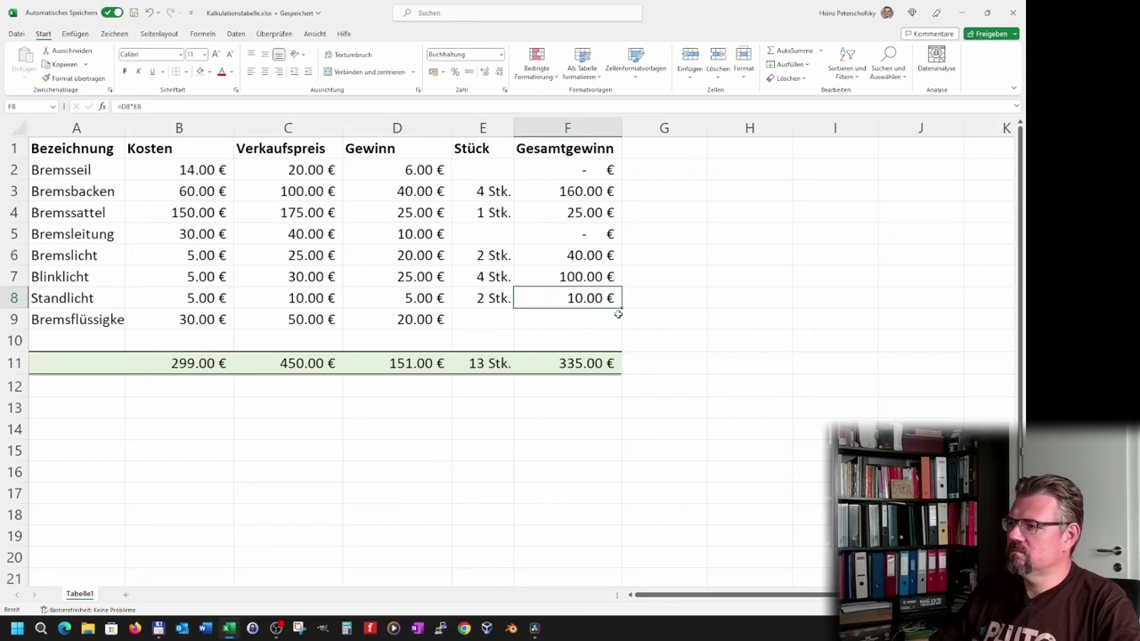
pyautogui.moveTo(621, 310); pyautogui.dragTo(623, 330)
pyautogui.click(751, 324)
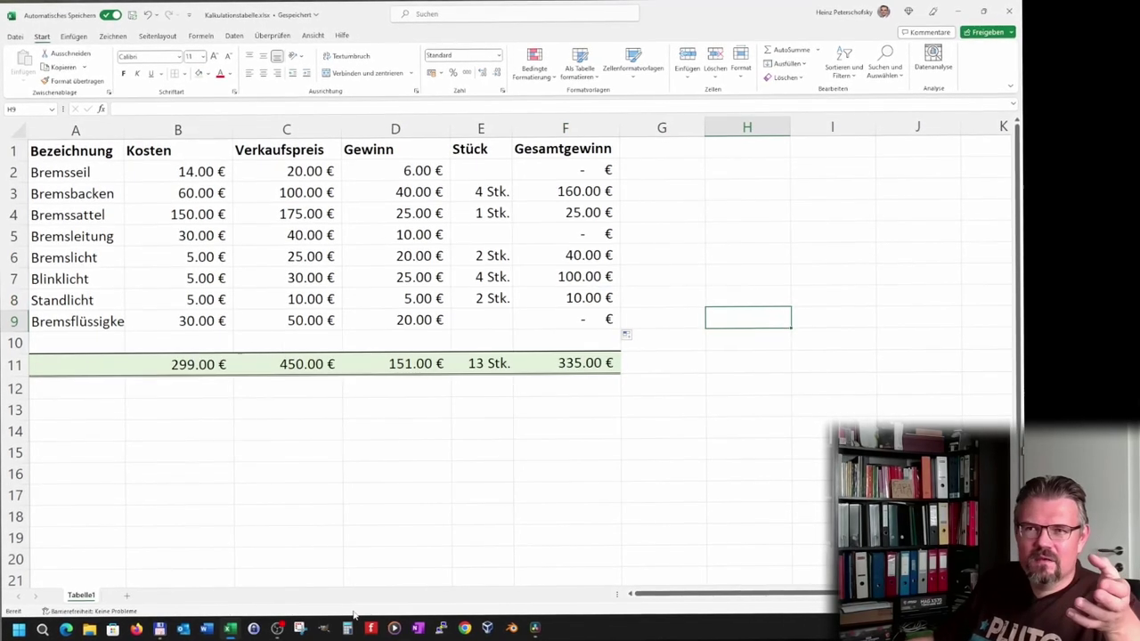
# Drag column A wider so 'Bremsflüssigkeit' shows in full
pyautogui.moveTo(124, 132); pyautogui.dragTo(142, 132)
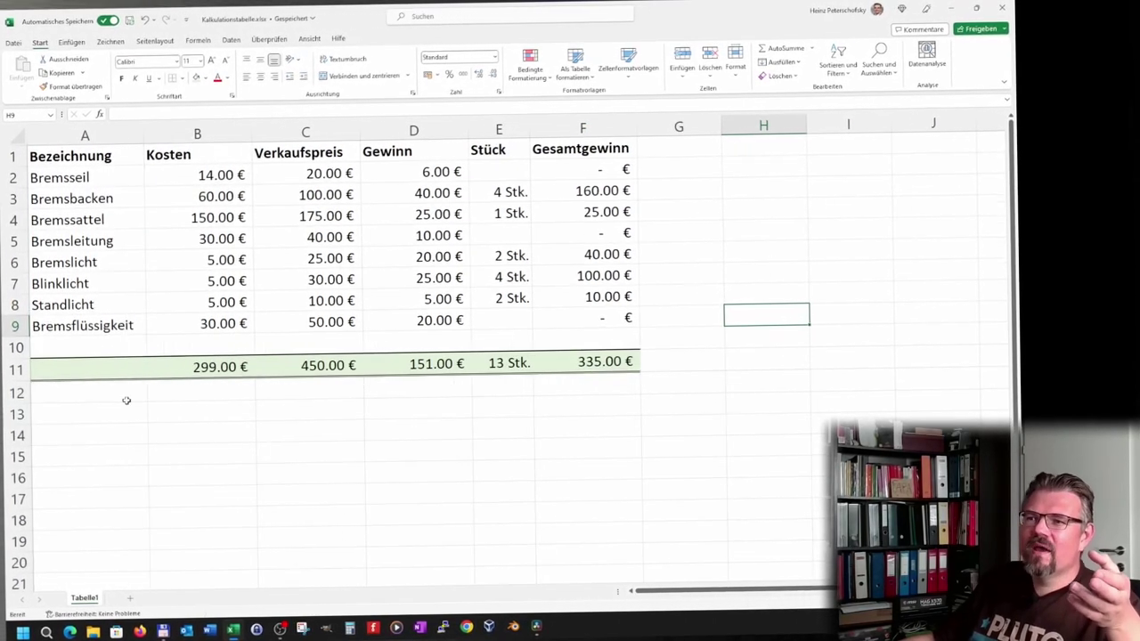